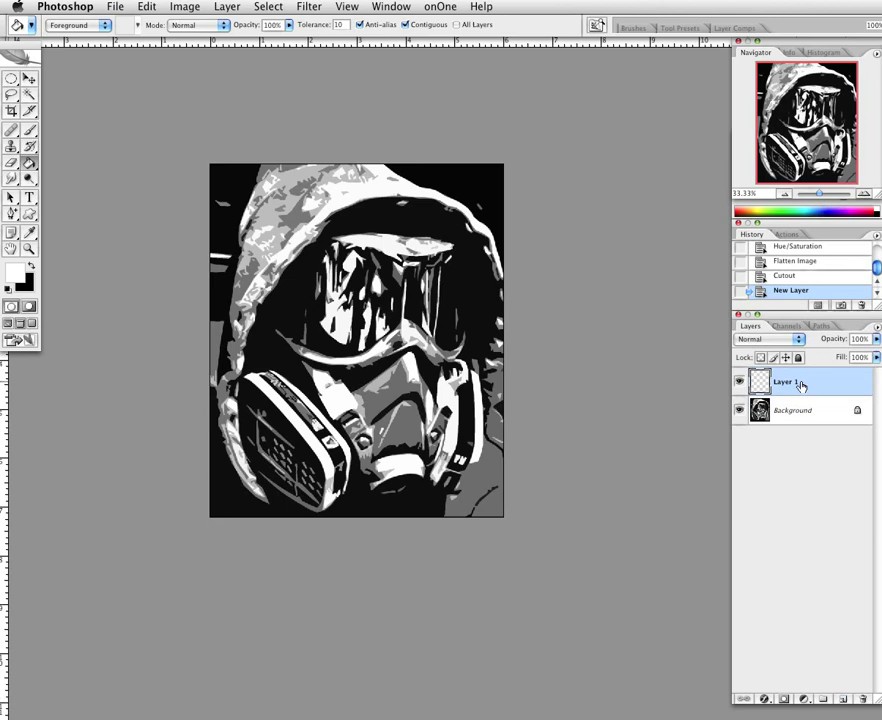
{"action": "key", "text": "ctrl+z"}
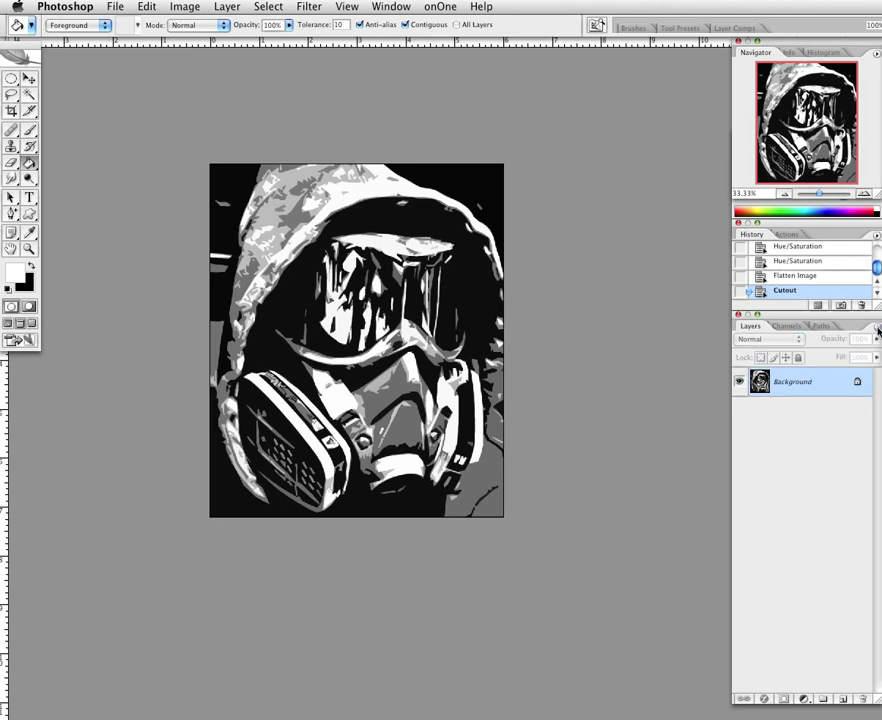
{"action": "key", "text": "ctrl+shift+n"}
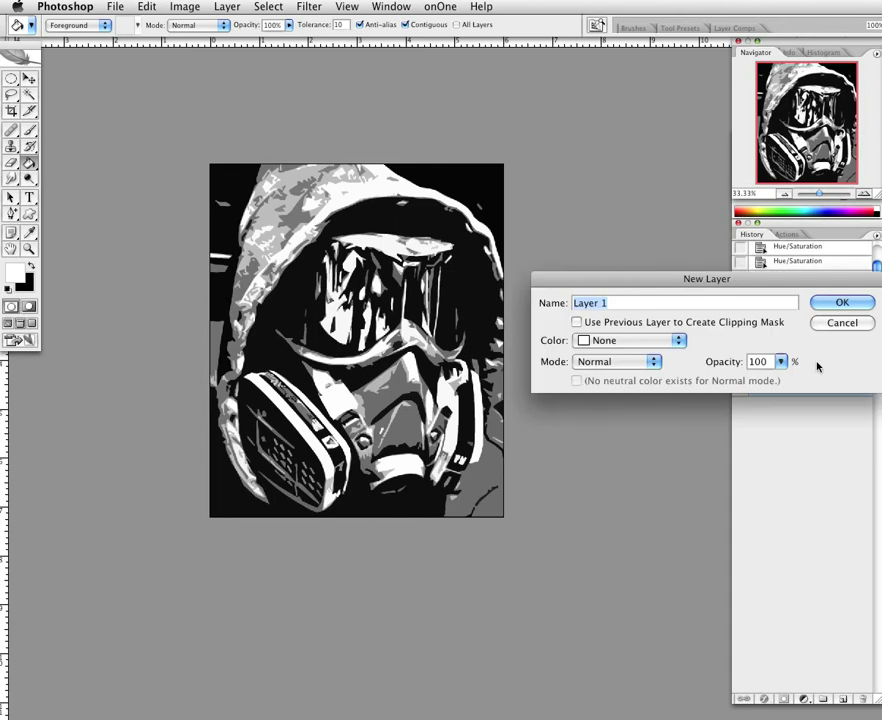
{"action": "left_click", "coordinate": [843, 305]}
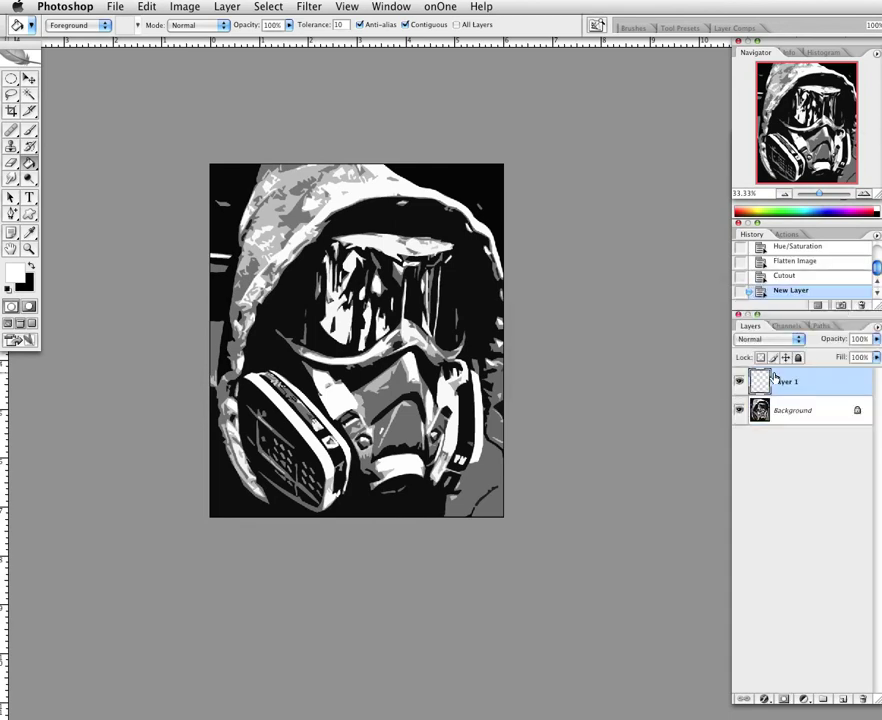
{"action": "key", "text": "alt+BackSpace"}
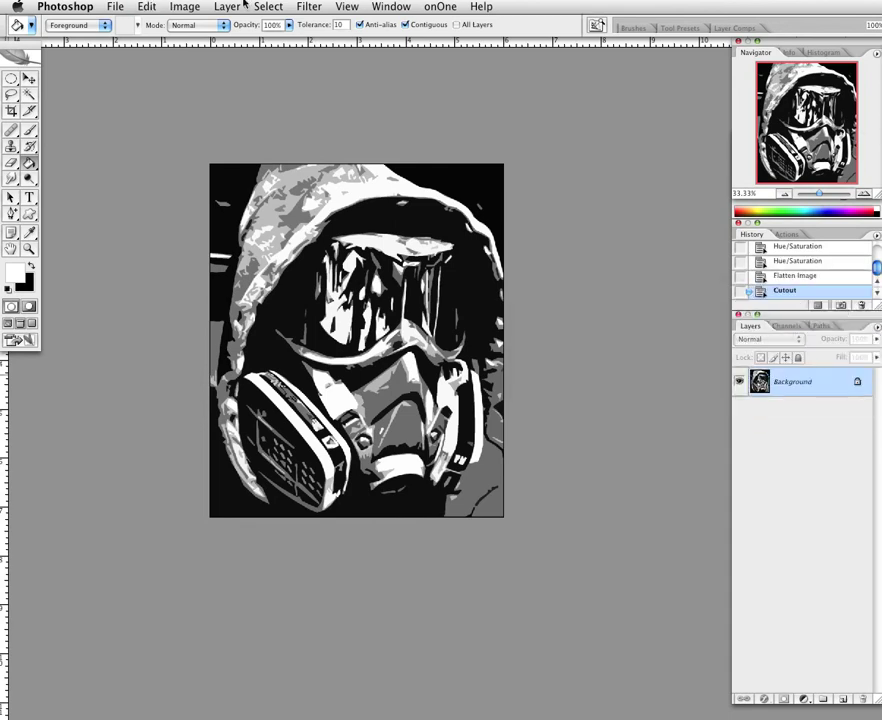
- Add a new blank layer above the Background, keeping the default Layer 1 name, Normal mode and 100% opacity
{"action": "left_click", "coordinate": [190, 7]}
{"action": "mouse_move", "coordinate": [227, 7]}
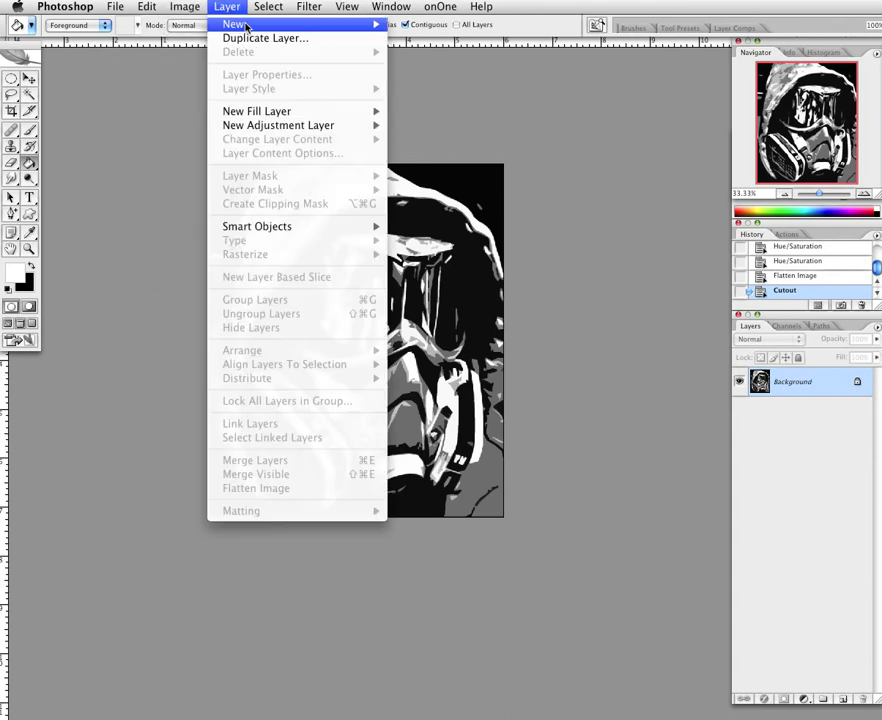
{"action": "mouse_move", "coordinate": [246, 25]}
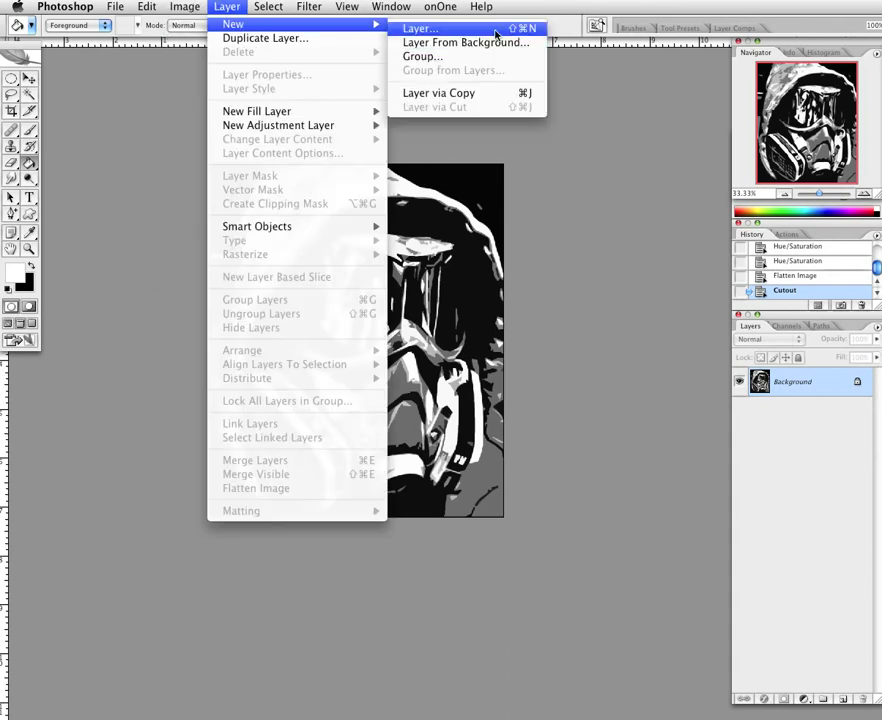
{"action": "left_click", "coordinate": [493, 33]}
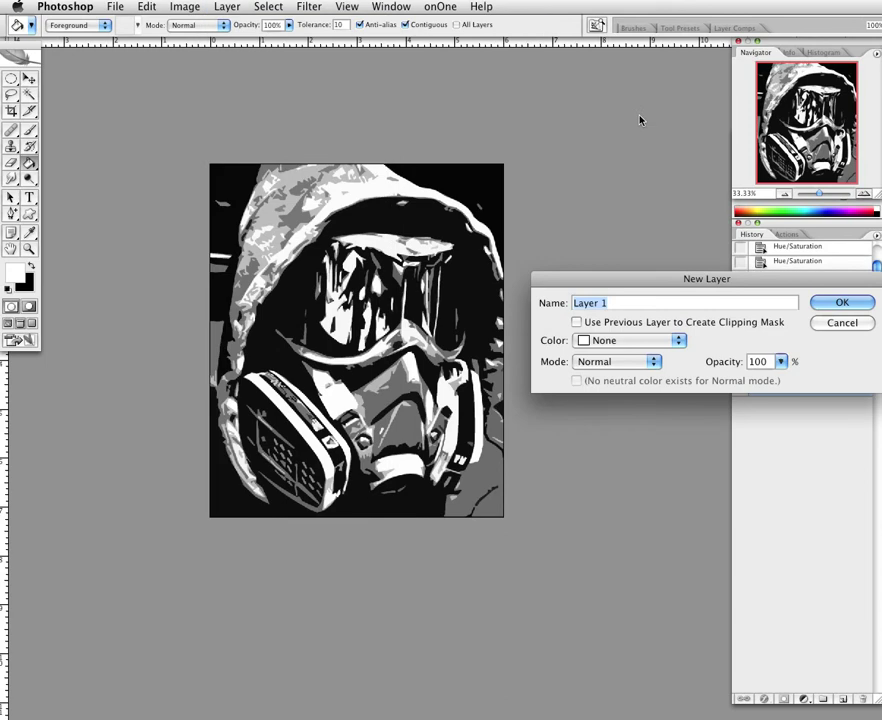
{"action": "left_click", "coordinate": [840, 305]}
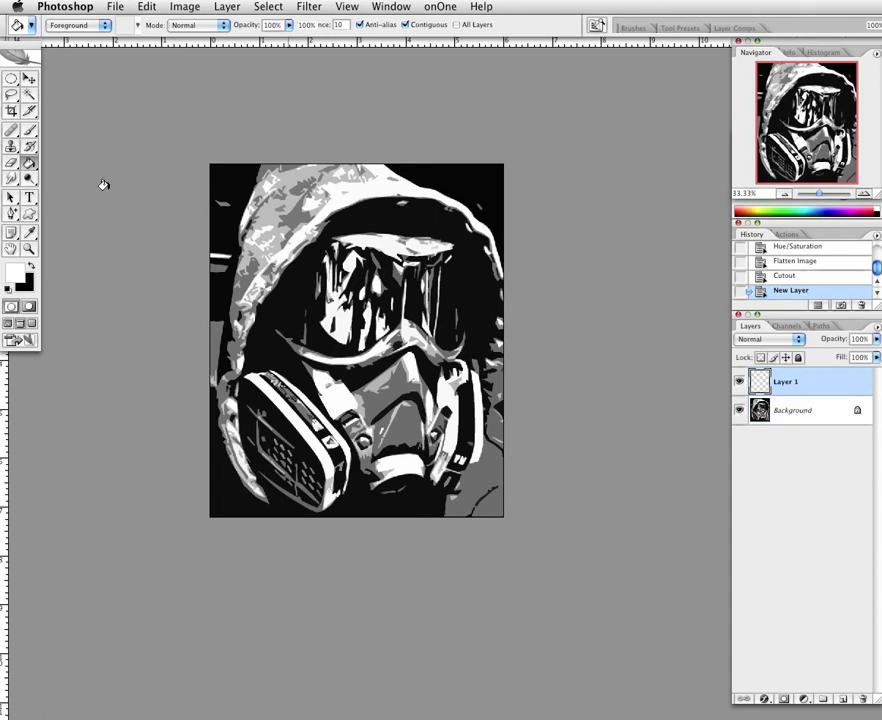
- Set the foreground color to a bright red, hex e52222
{"action": "left_click", "coordinate": [18, 272]}
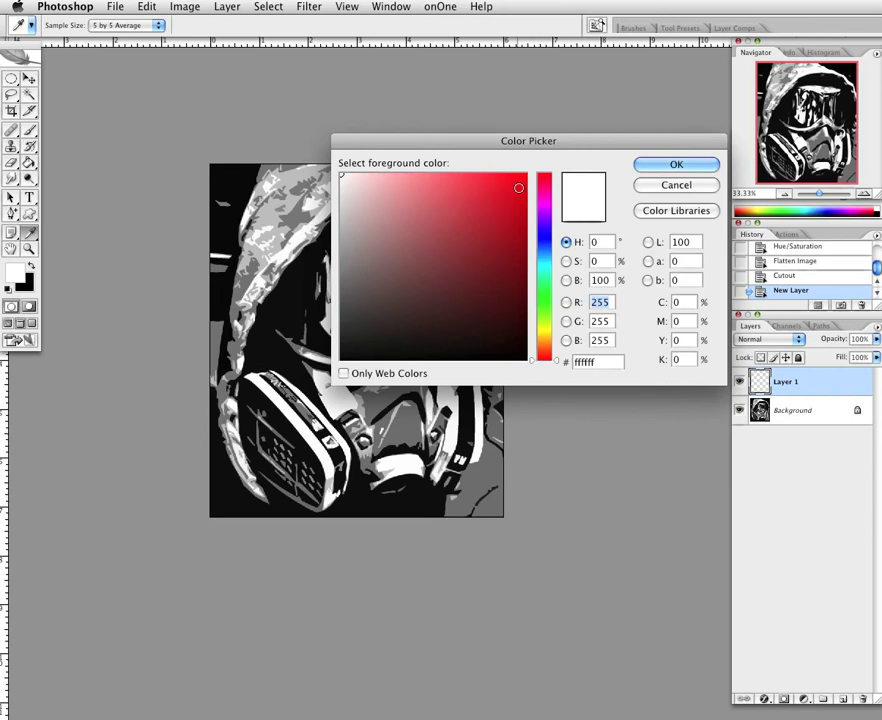
{"action": "left_click", "coordinate": [517, 192]}
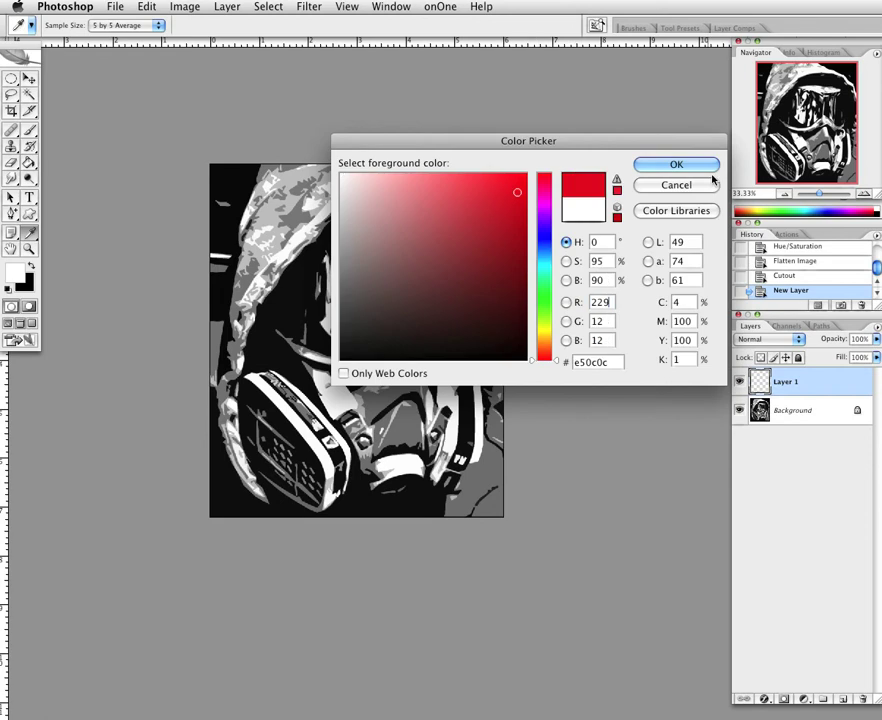
{"action": "left_click", "coordinate": [506, 176]}
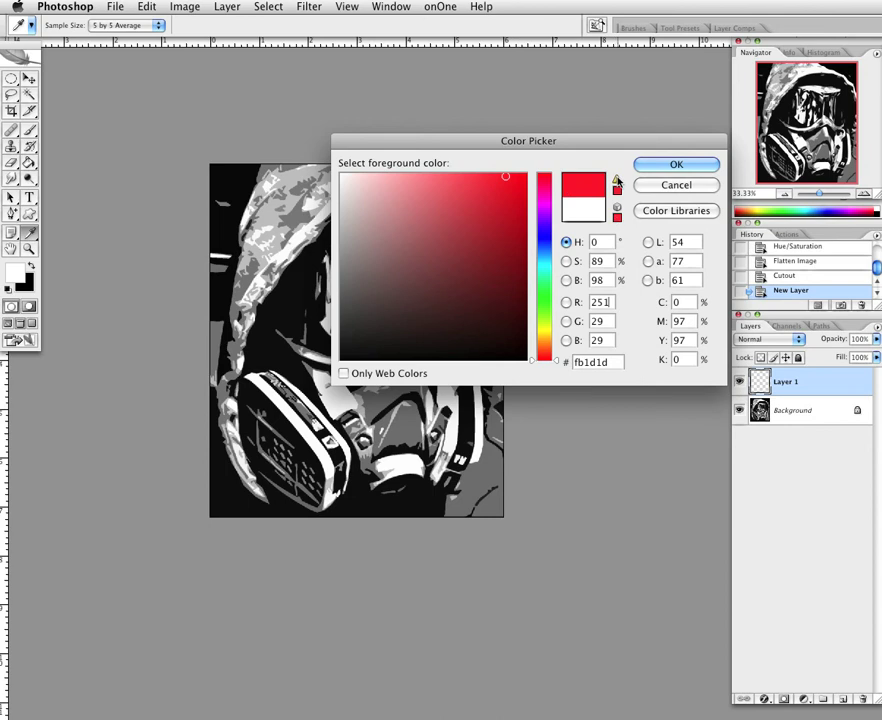
{"action": "mouse_move", "coordinate": [617, 181]}
{"action": "left_click", "coordinate": [492, 201]}
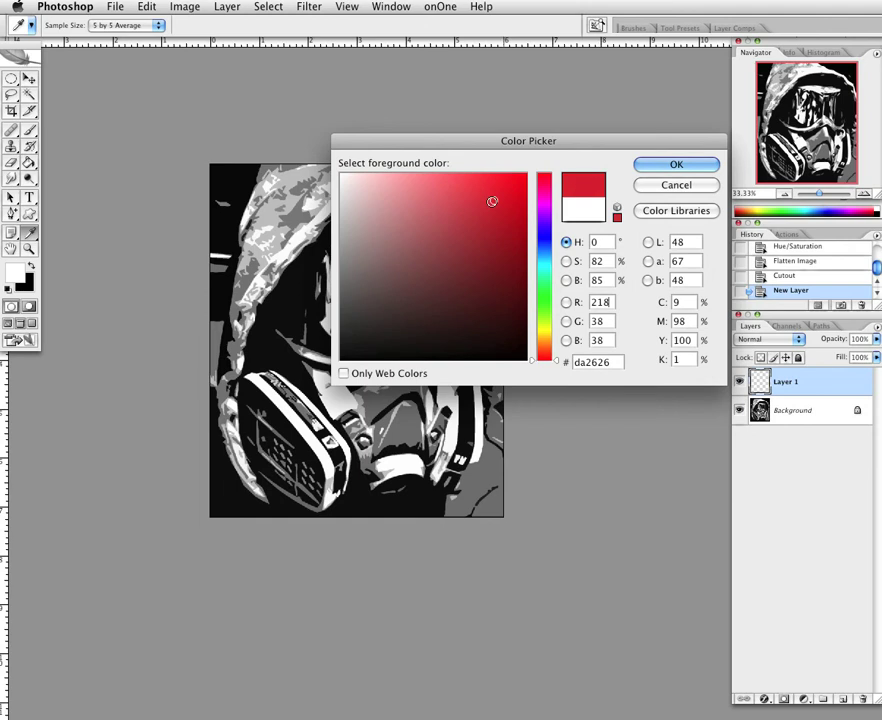
{"action": "left_click", "coordinate": [490, 201]}
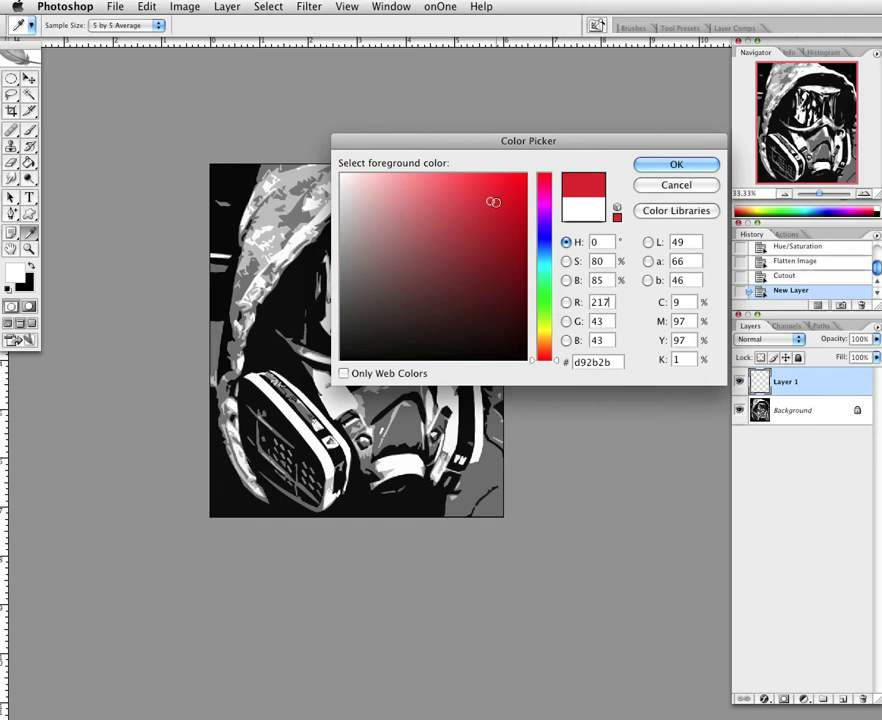
{"action": "left_click_drag", "start_coordinate": [493, 202], "coordinate": [521, 176]}
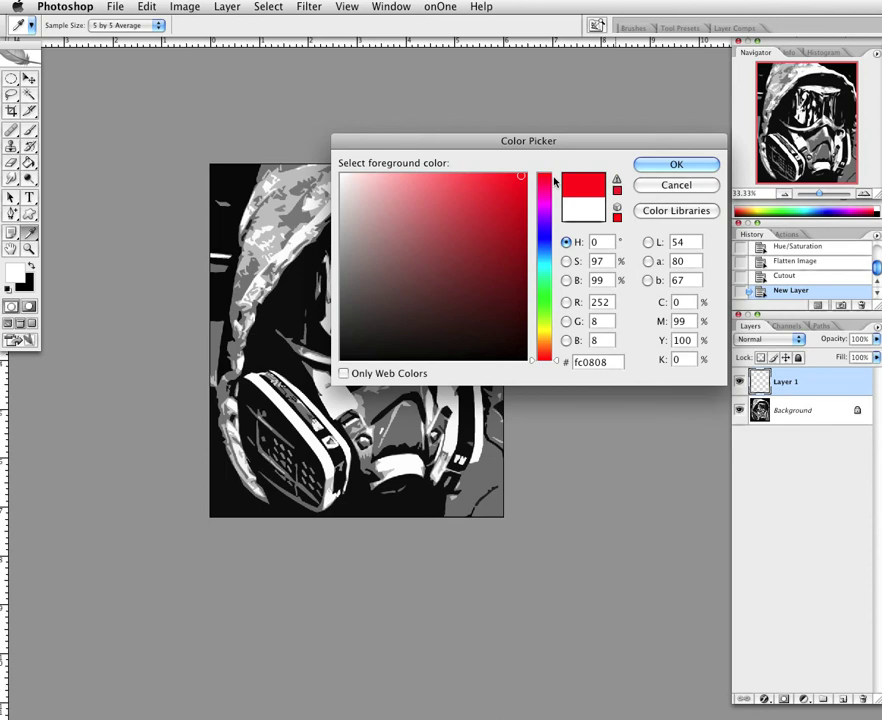
{"action": "left_click", "coordinate": [520, 177]}
{"action": "mouse_move", "coordinate": [520, 177]}
{"action": "left_mouse_down"}
{"action": "mouse_move", "coordinate": [502, 198]}
{"action": "mouse_move", "coordinate": [462, 189]}
{"action": "mouse_move", "coordinate": [499, 192]}
{"action": "left_mouse_up"}
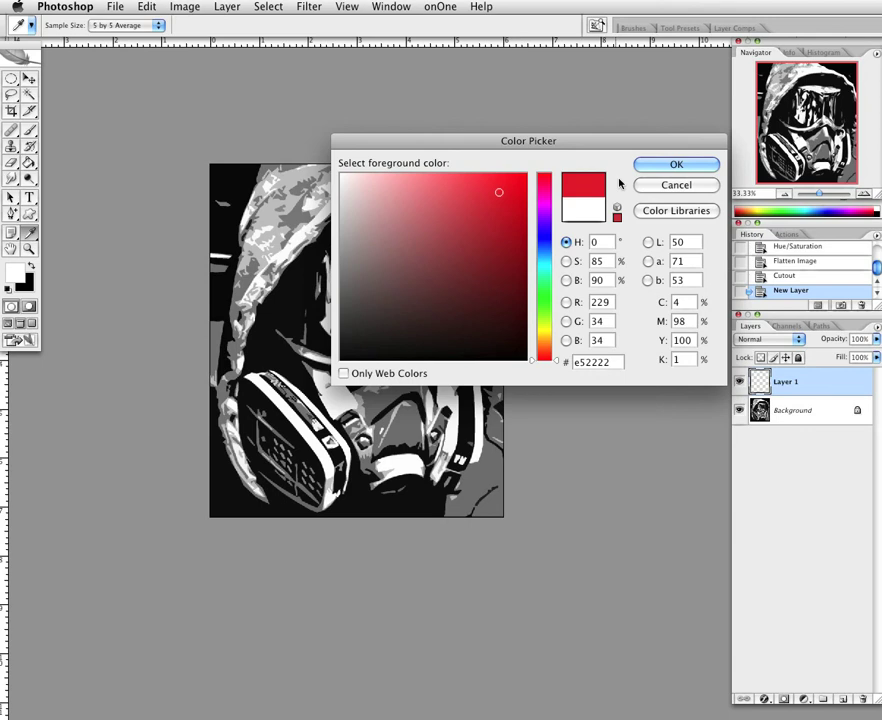
{"action": "left_click", "coordinate": [675, 165]}
- Hide the Background, fill Layer 1 with the red foreground color using the Paint Bucket, and show the Background again
{"action": "key", "text": "g"}
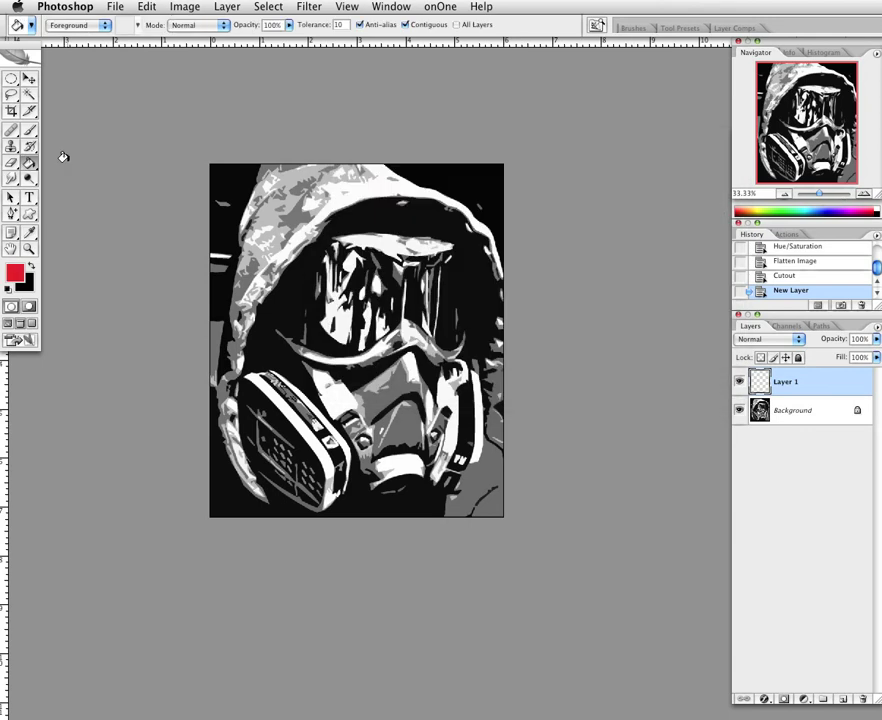
{"action": "left_click", "coordinate": [740, 412]}
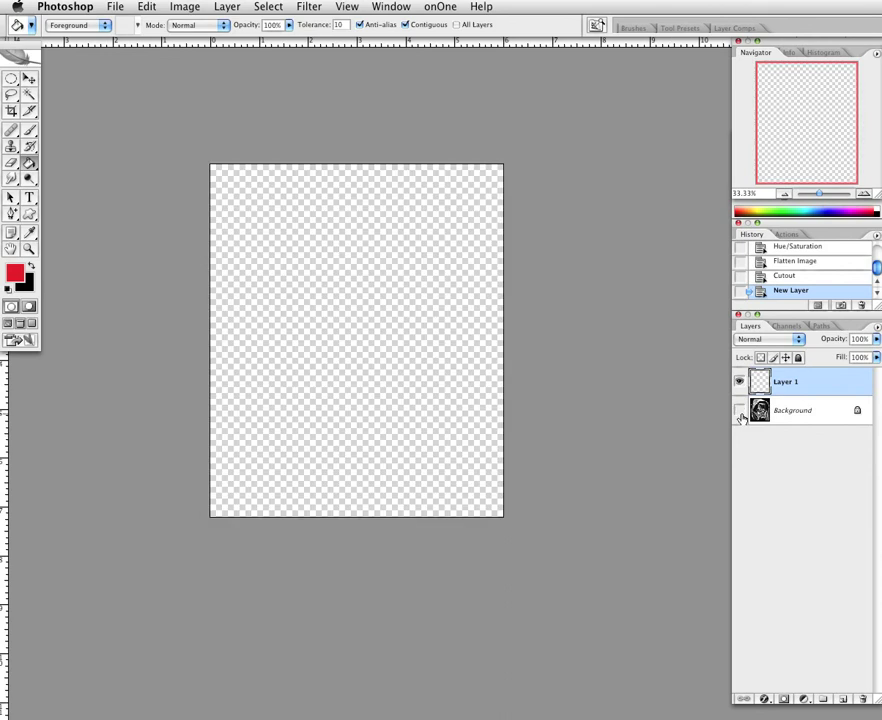
{"action": "left_click", "coordinate": [416, 312]}
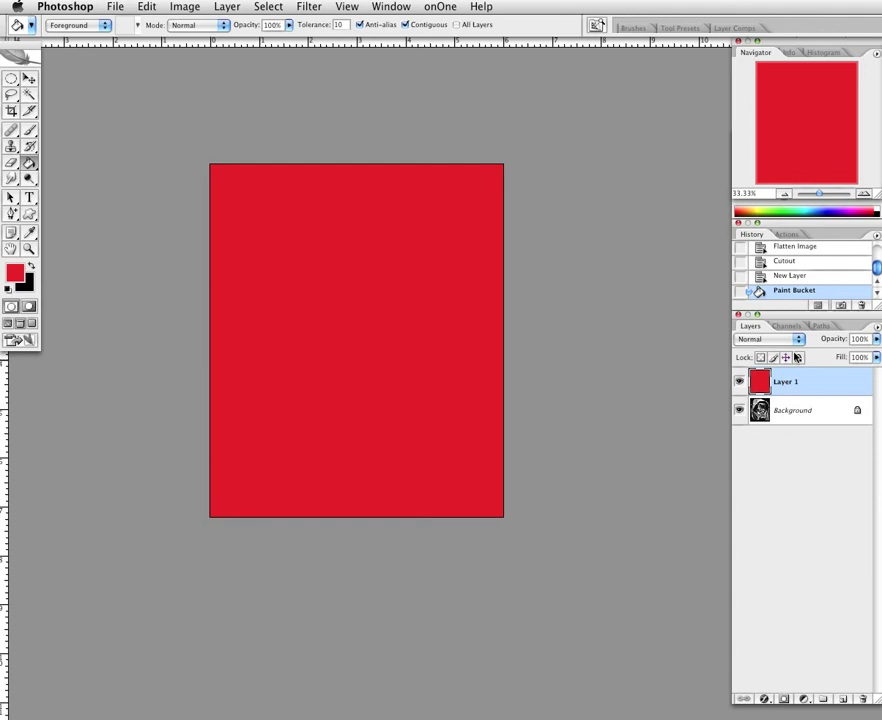
- Try the Darken, Multiply, Color Burn and Linear Burn blending modes on the red layer
{"action": "left_click", "coordinate": [790, 339]}
{"action": "left_click", "coordinate": [788, 339]}
{"action": "left_click", "coordinate": [787, 339]}
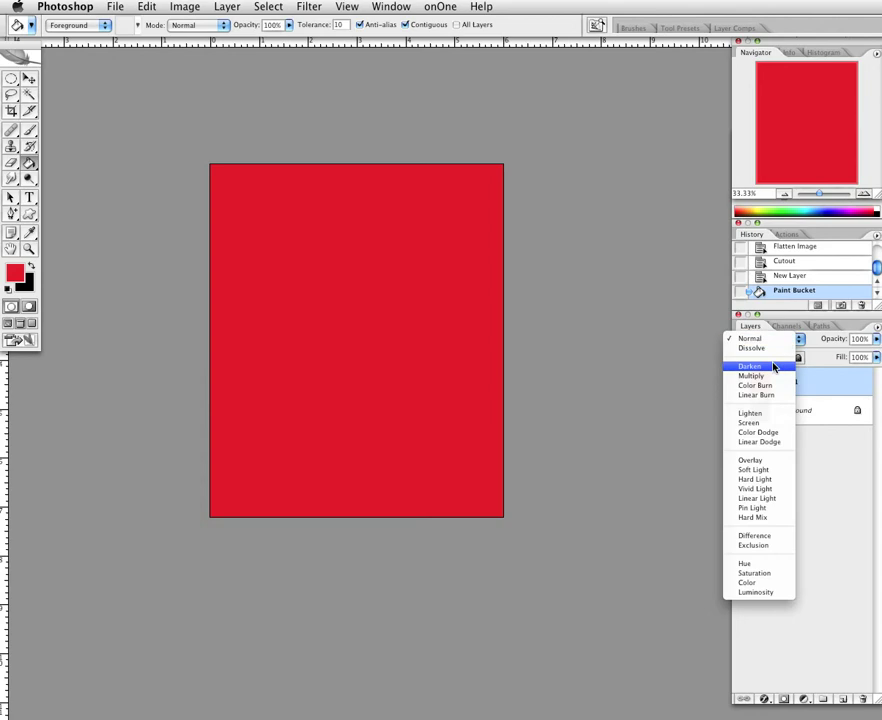
{"action": "left_click", "coordinate": [773, 367]}
{"action": "left_click", "coordinate": [781, 340]}
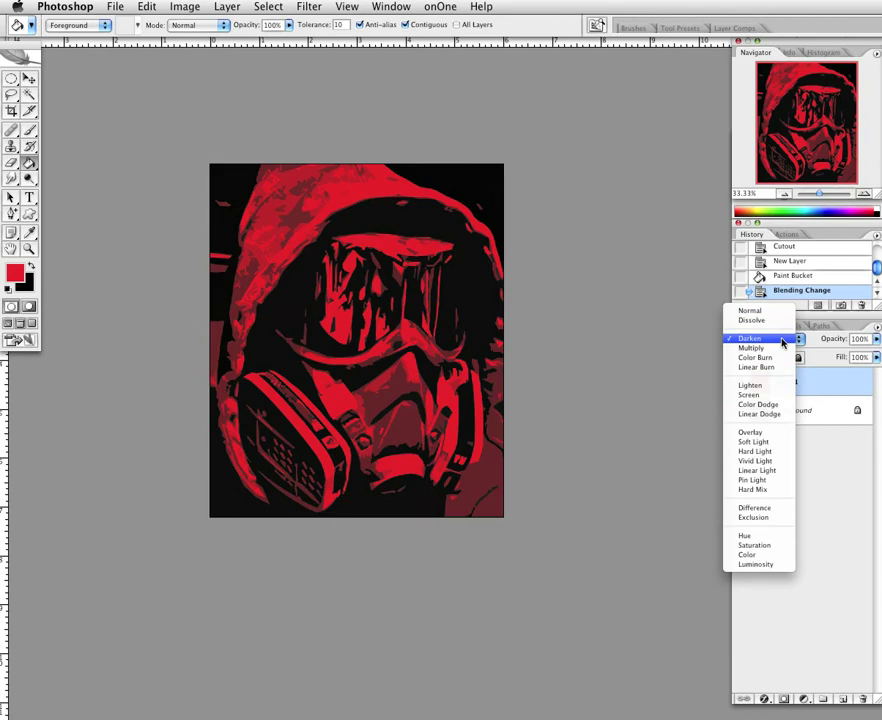
{"action": "left_click", "coordinate": [780, 347]}
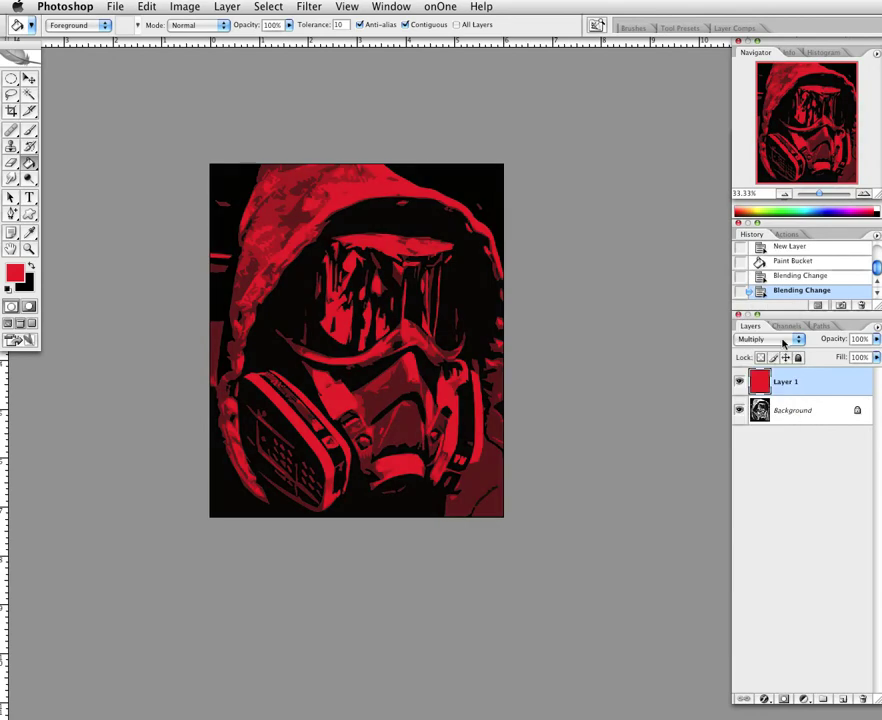
{"action": "left_click", "coordinate": [784, 341]}
{"action": "left_click", "coordinate": [780, 348]}
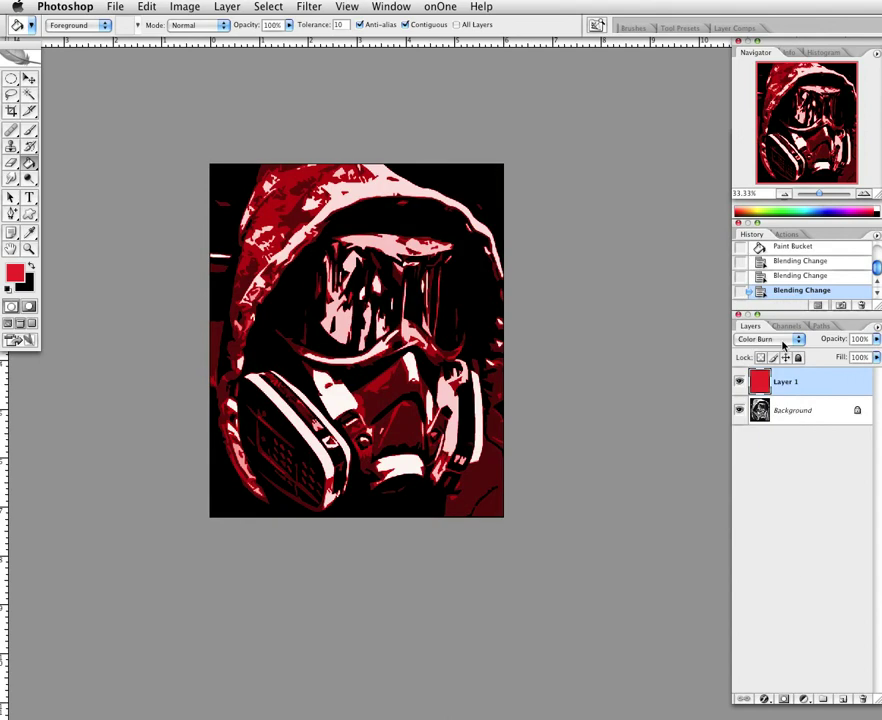
{"action": "left_click", "coordinate": [783, 345]}
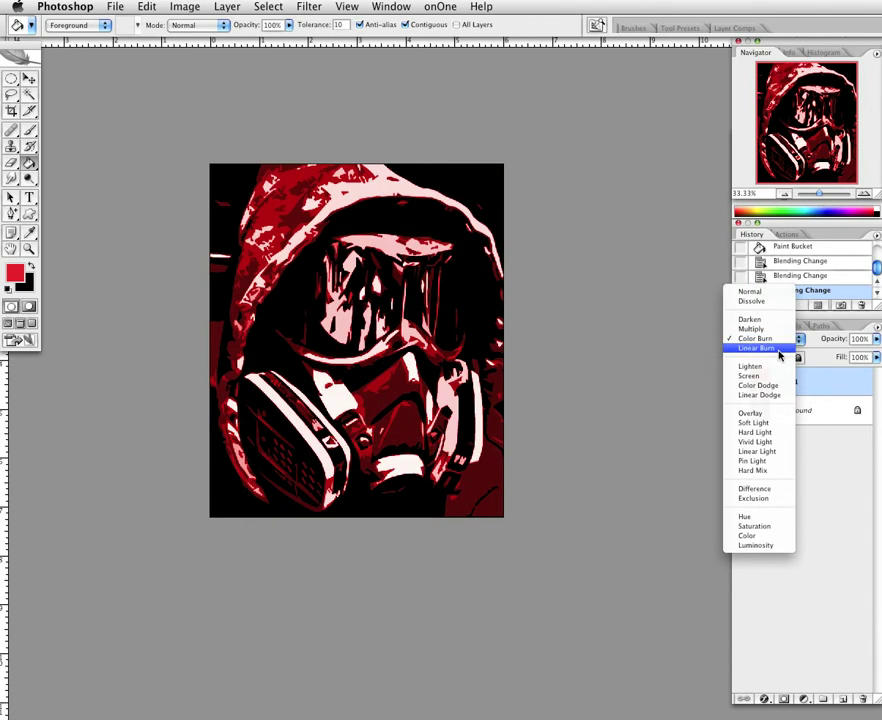
{"action": "left_click", "coordinate": [779, 349]}
- Try the Lighten and Screen blending modes on the red layer
{"action": "left_click", "coordinate": [783, 343]}
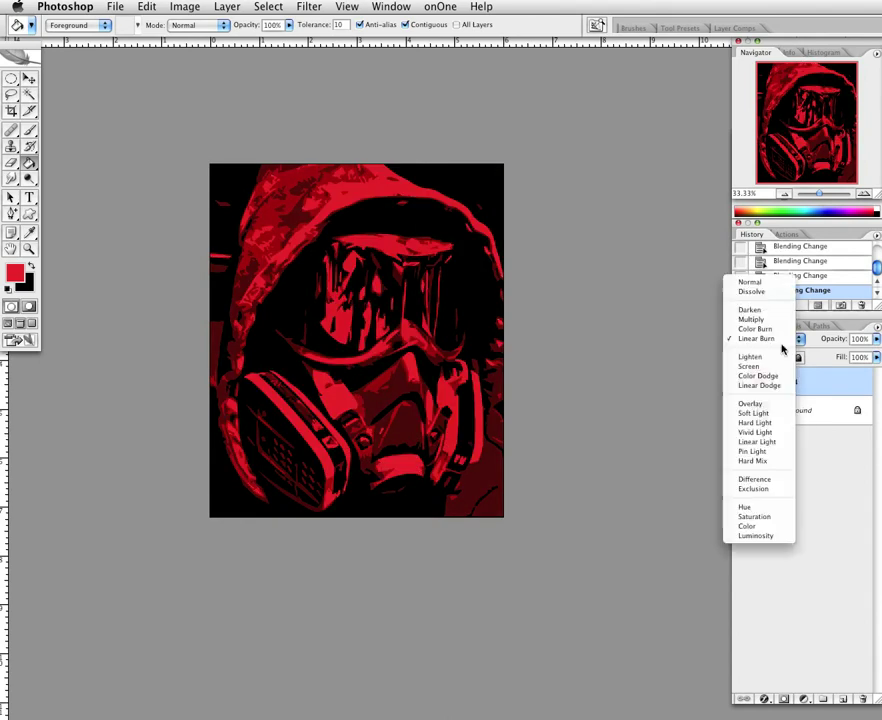
{"action": "left_click", "coordinate": [775, 358]}
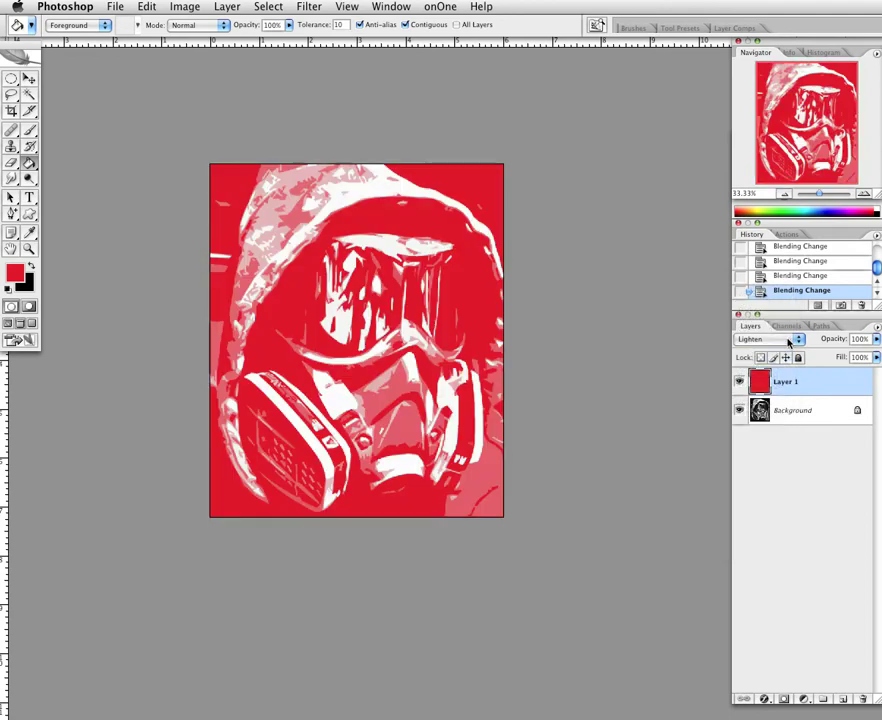
{"action": "left_click", "coordinate": [790, 339]}
{"action": "left_click", "coordinate": [787, 348]}
- Set the red layer's blending mode to Color Dodge
{"action": "left_click", "coordinate": [789, 343]}
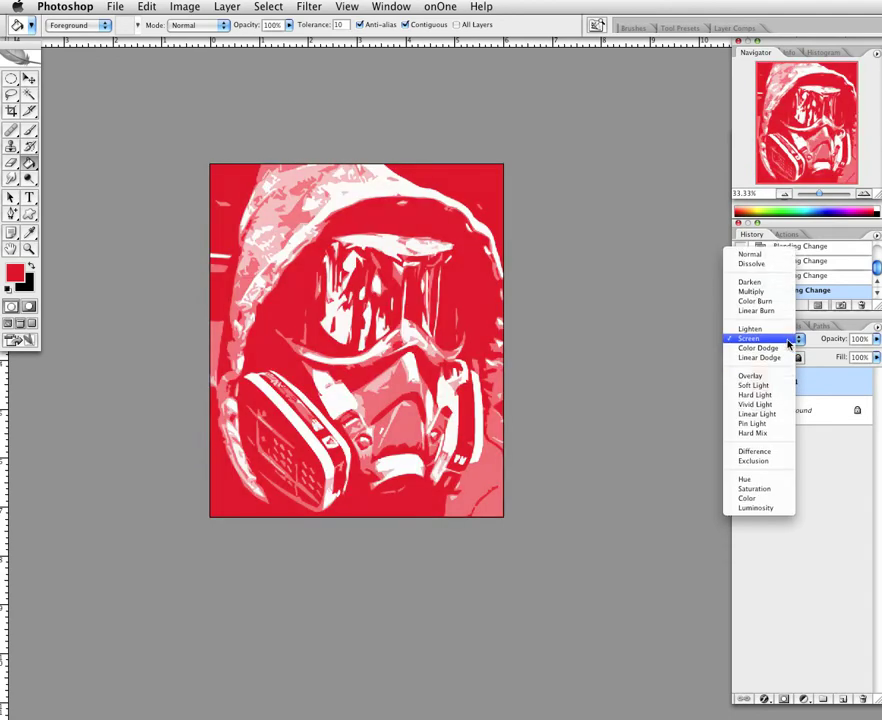
{"action": "left_click", "coordinate": [787, 348]}
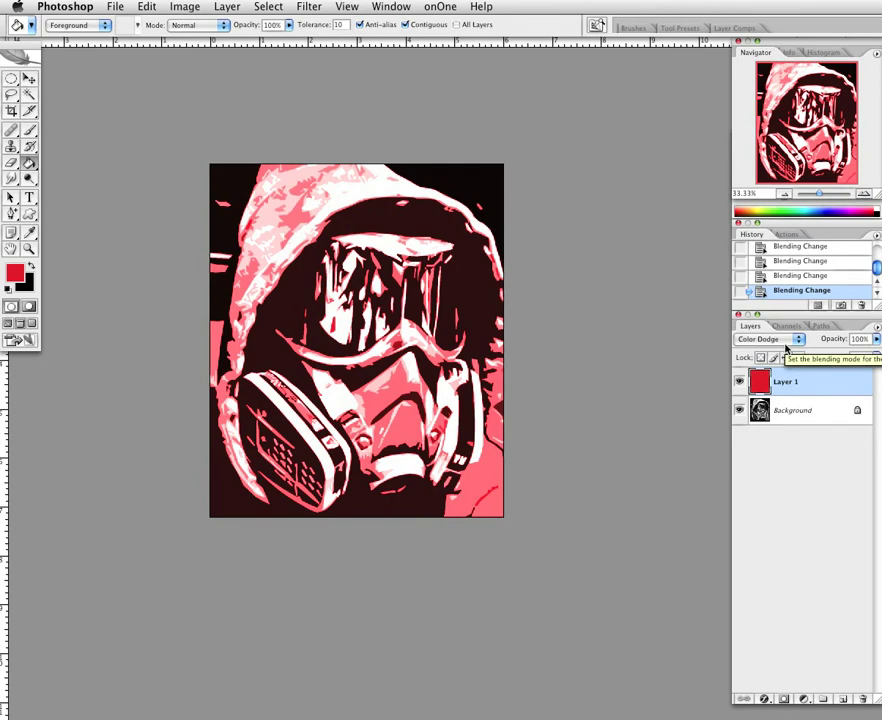
{"action": "left_click", "coordinate": [788, 340]}
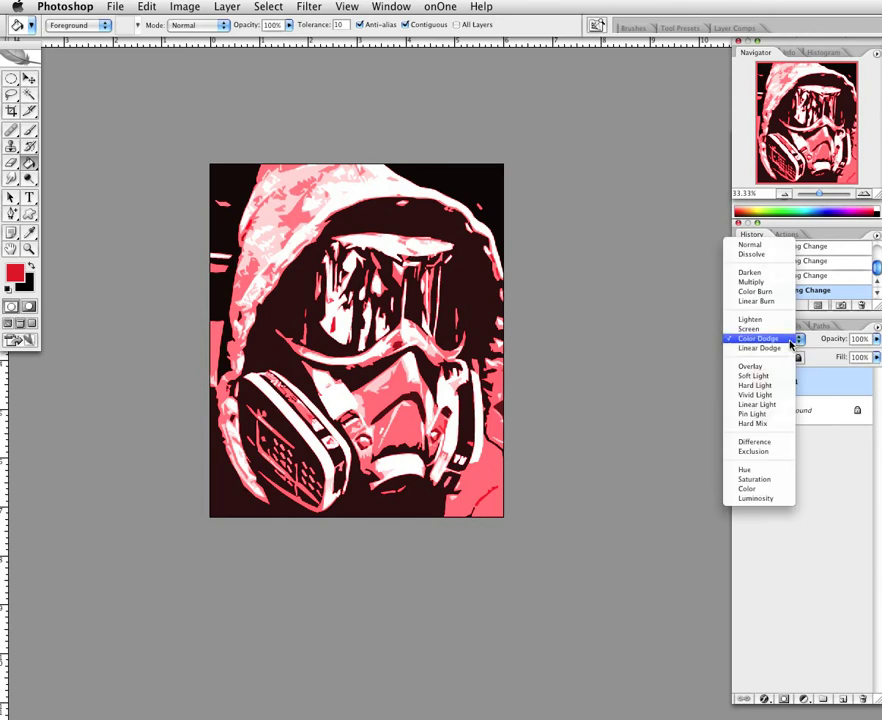
{"action": "left_click", "coordinate": [790, 340]}
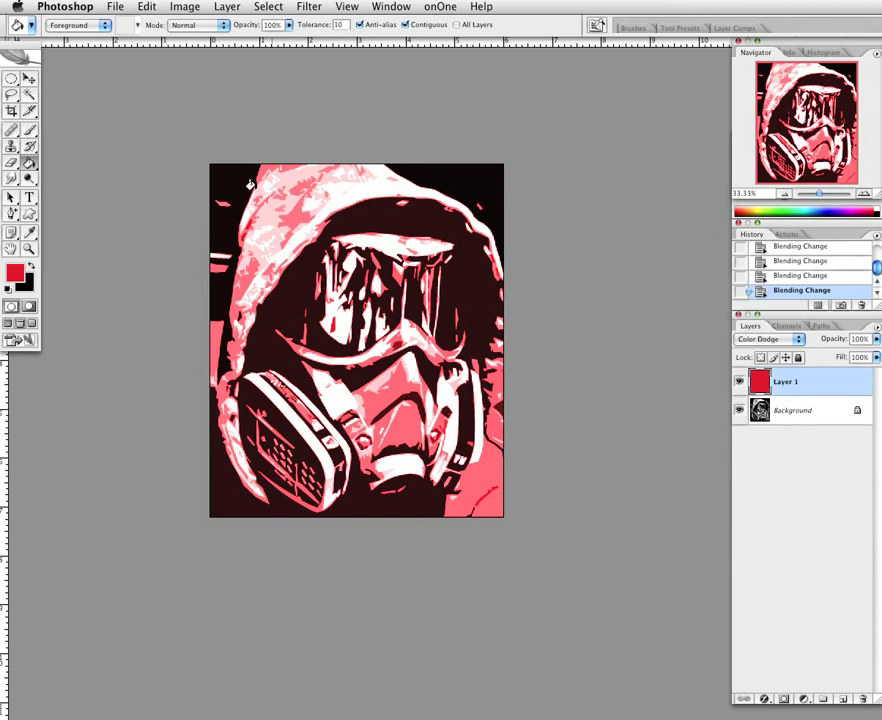
- Burn the dark areas around the goggles, inside the hood and below the mask on the Background, using Midtones at 19% exposure
{"action": "left_click", "coordinate": [29, 179]}
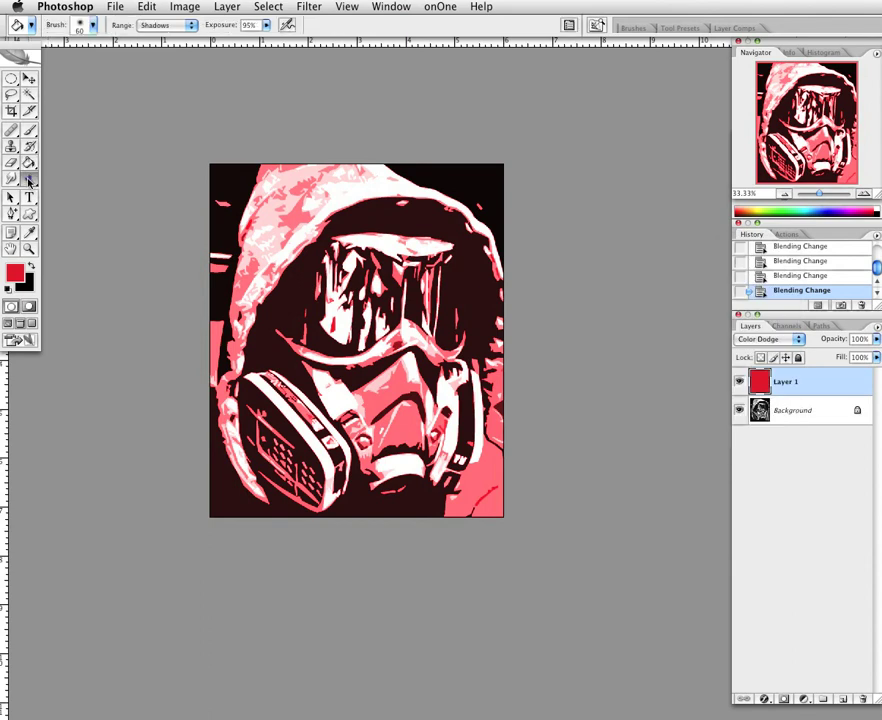
{"action": "left_click_drag", "start_coordinate": [29, 181], "coordinate": [65, 180]}
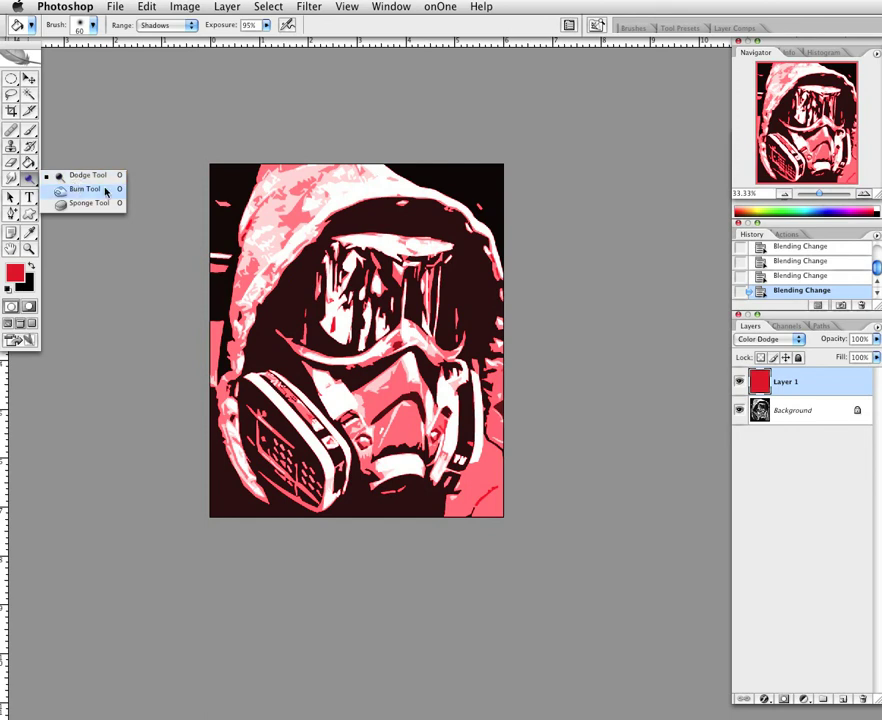
{"action": "left_click", "coordinate": [86, 191]}
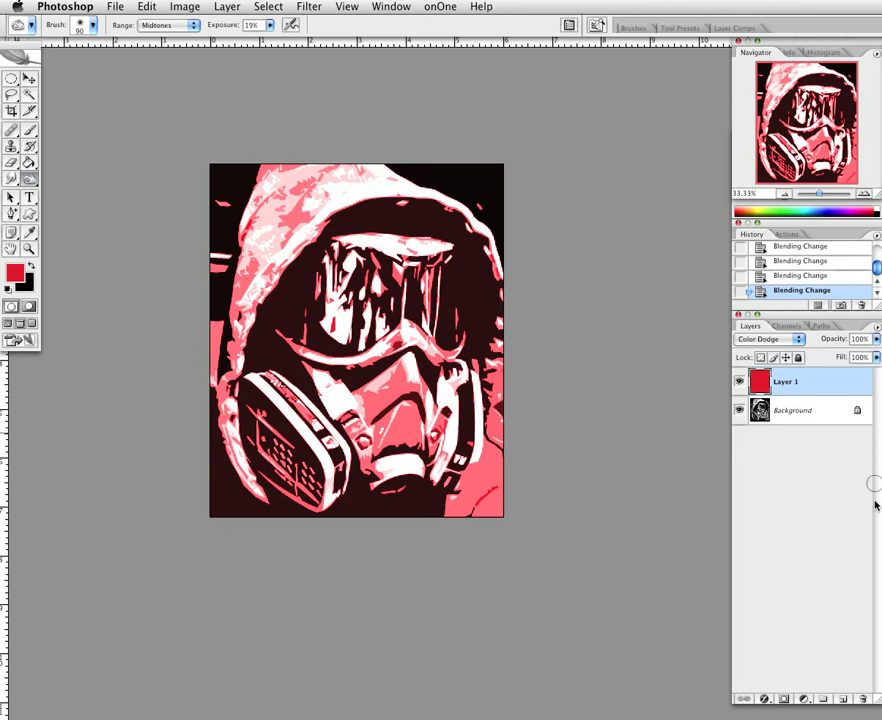
{"action": "left_click", "coordinate": [824, 419]}
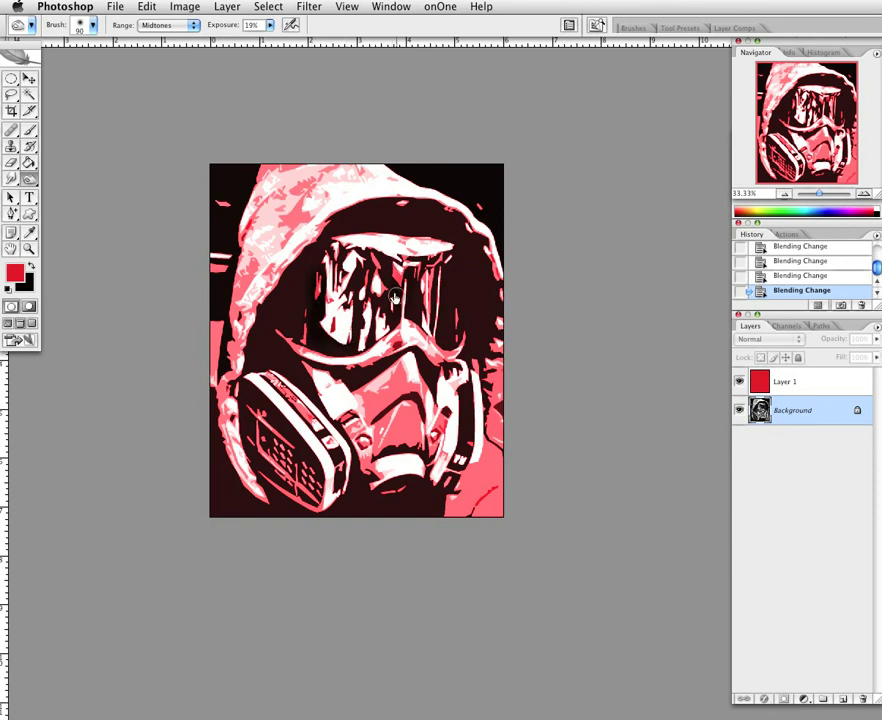
{"action": "left_click_drag", "start_coordinate": [348, 258], "coordinate": [452, 346]}
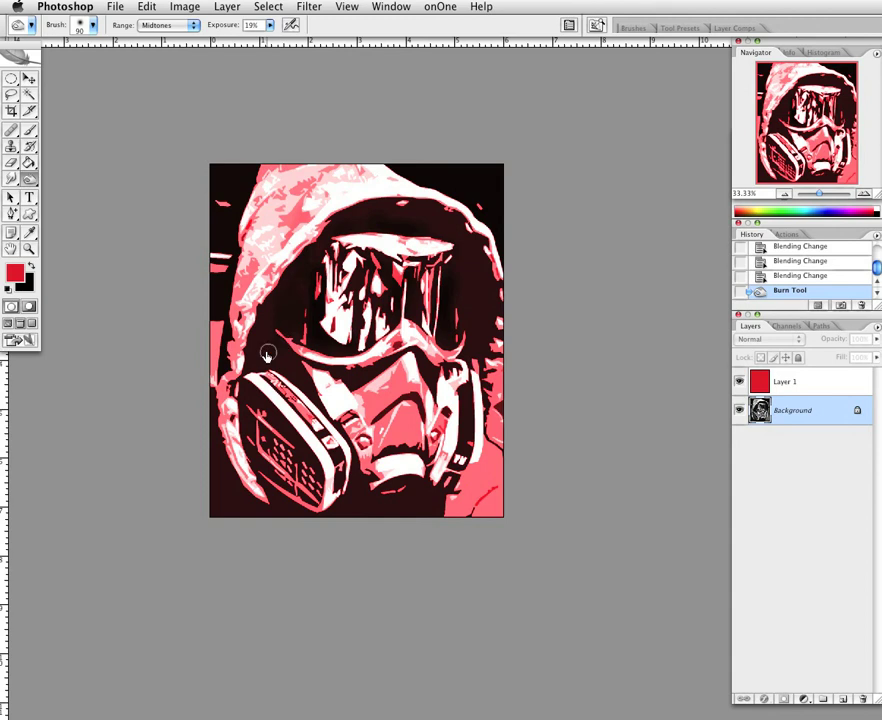
{"action": "left_click_drag", "start_coordinate": [276, 347], "coordinate": [445, 333]}
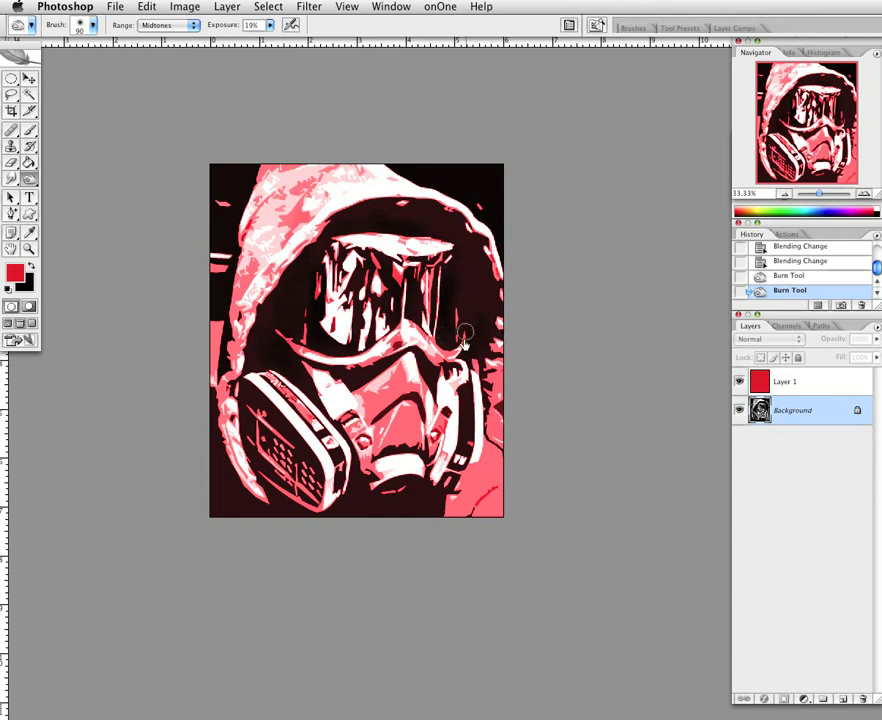
{"action": "left_click_drag", "start_coordinate": [468, 234], "coordinate": [424, 205]}
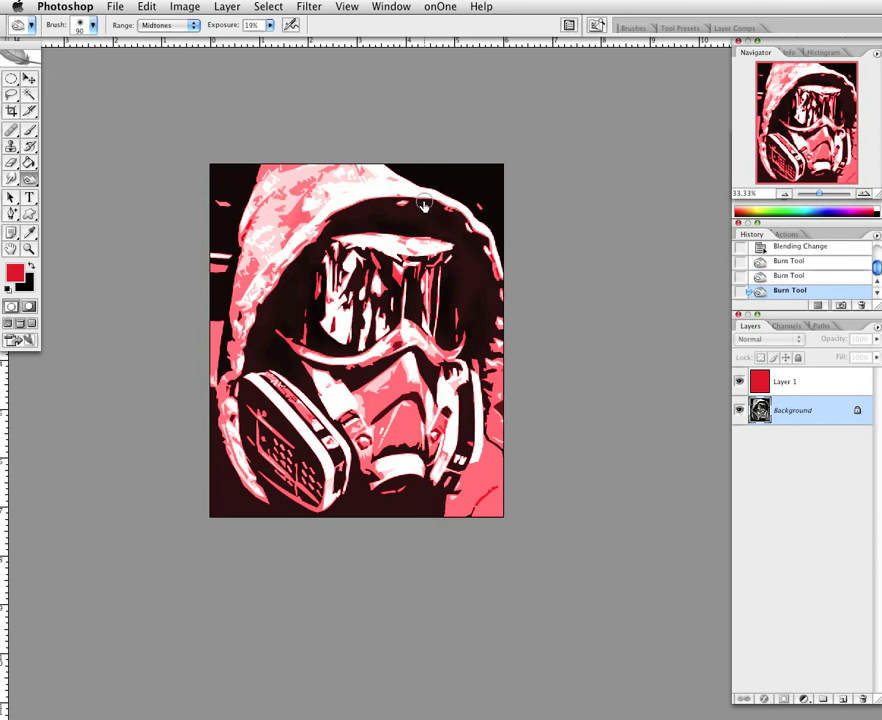
{"action": "left_click_drag", "start_coordinate": [263, 343], "coordinate": [348, 500]}
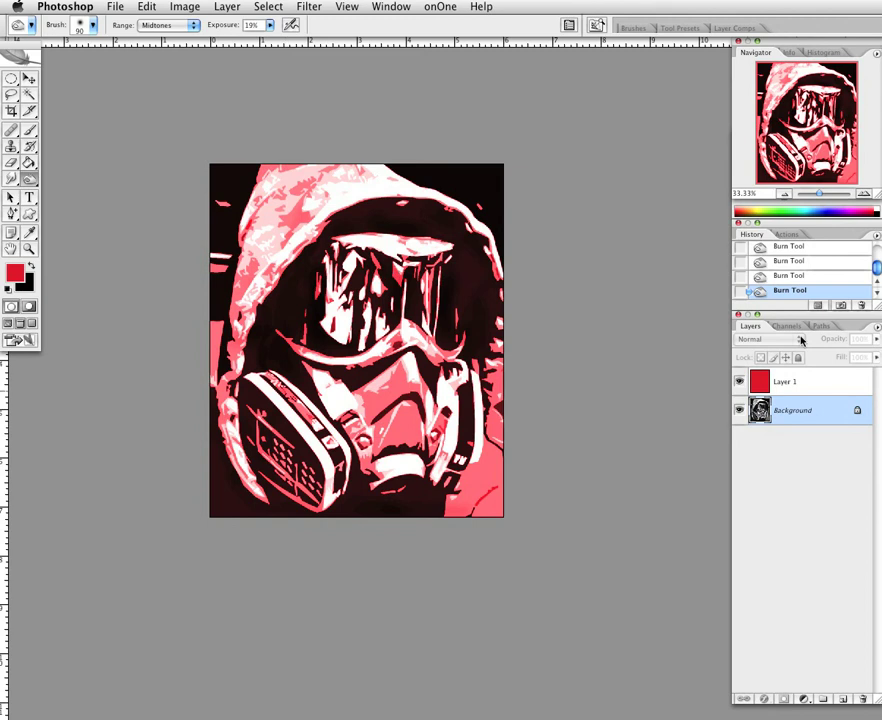
{"action": "scroll", "coordinate": [790, 272], "scroll_direction": "up", "scroll_amount": 2}
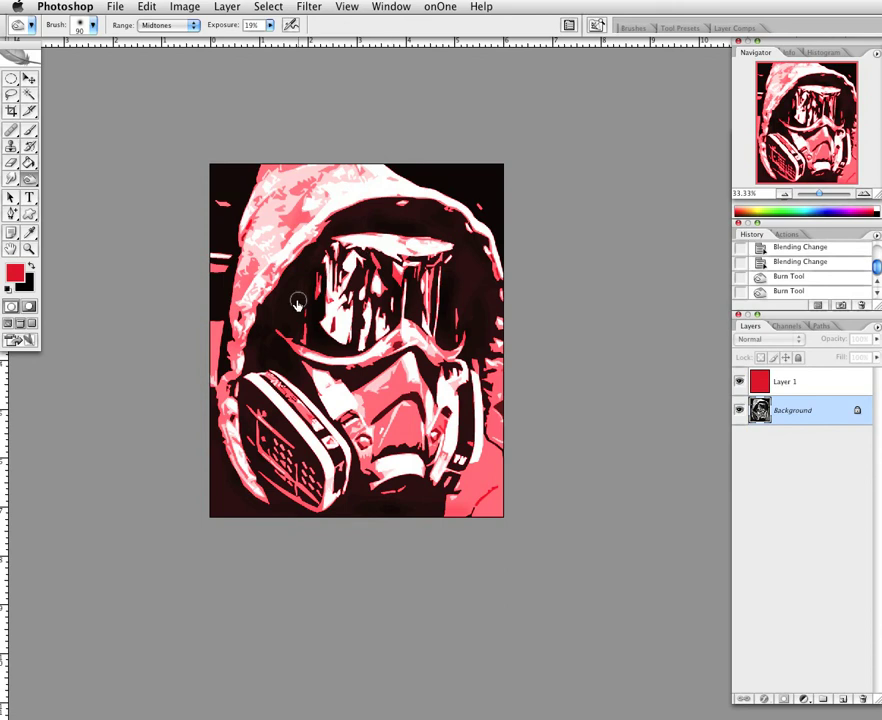
- Enlarge the Burn brush to 300
{"action": "key", "text": "bracketright"}
{"action": "key", "text": "bracketright"}
{"action": "key", "text": "bracketright"}
{"action": "key", "text": "bracketright"}
{"action": "key", "text": "bracketright"}
{"action": "key", "text": "bracketright"}
{"action": "key", "text": "bracketright"}
{"action": "key", "text": "bracketright"}
{"action": "key", "text": "bracketright"}
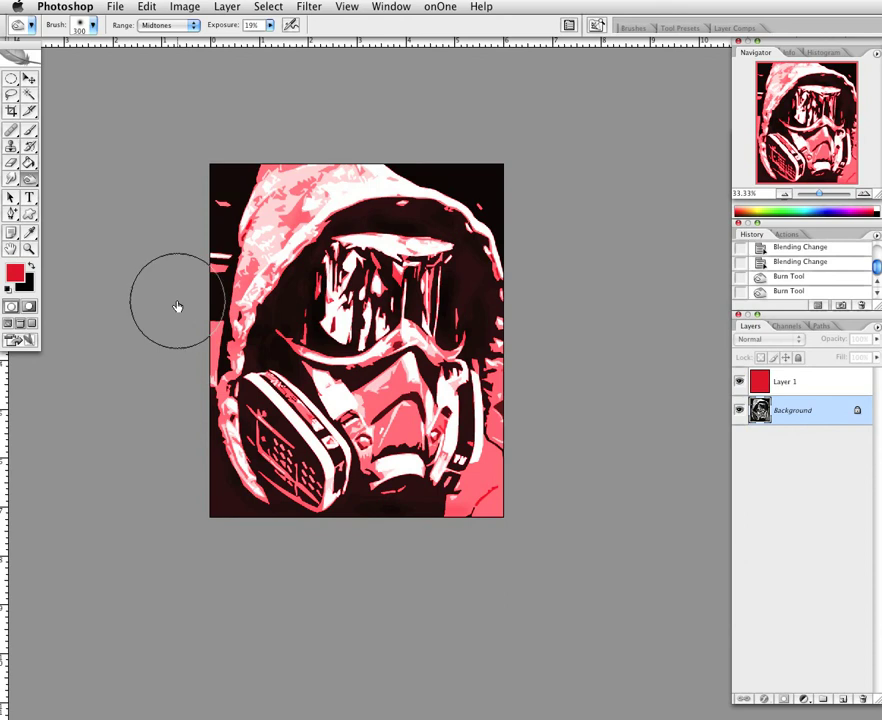
- Reduce the Burn brush to 70
{"action": "key", "text": "bracketleft"}
{"action": "key", "text": "bracketleft"}
{"action": "key", "text": "bracketleft"}
{"action": "key", "text": "bracketleft"}
{"action": "key", "text": "bracketleft"}
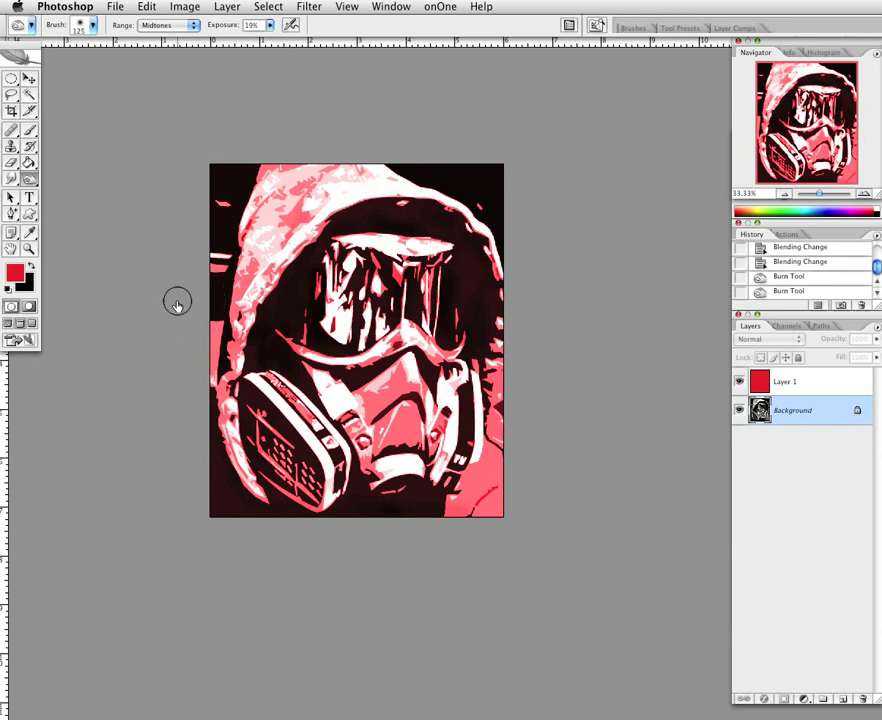
{"action": "key", "text": "bracketleft"}
{"action": "key", "text": "bracketleft"}
{"action": "key", "text": "bracketleft"}
{"action": "key", "text": "bracketleft"}
{"action": "key", "text": "bracketleft"}
{"action": "key", "text": "bracketleft"}
{"action": "key", "text": "bracketleft"}
{"action": "key", "text": "bracketleft"}
{"action": "left_click", "coordinate": [177, 303]}
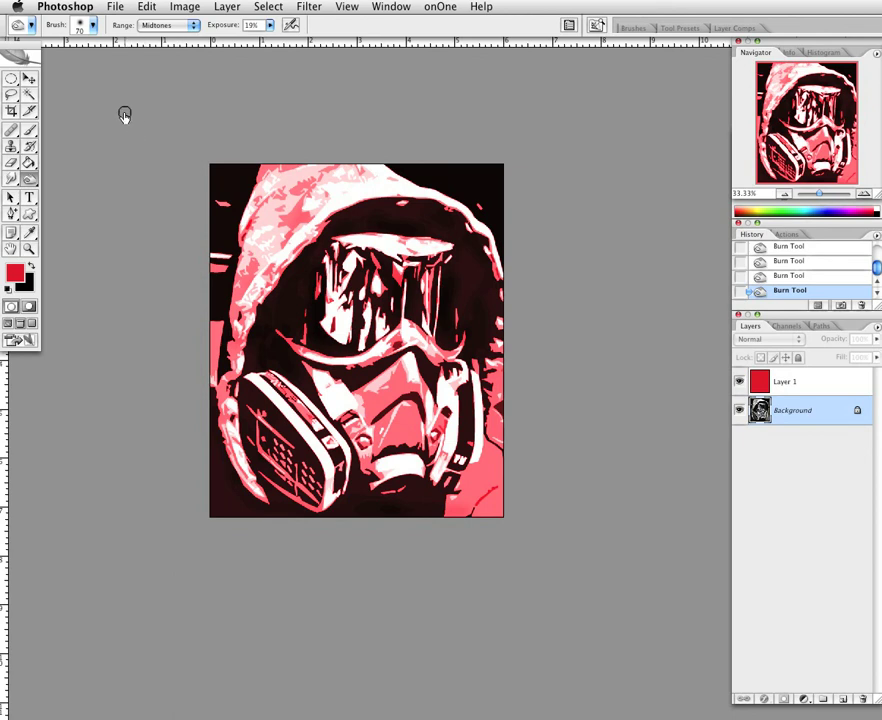
- Enlarge the Burn brush again by several increments
{"action": "key", "text": "bracketright"}
{"action": "key", "text": "bracketright"}
{"action": "key", "text": "bracketright"}
{"action": "key", "text": "bracketright"}
{"action": "key", "text": "bracketright"}
{"action": "key", "text": "bracketright"}
{"action": "key", "text": "bracketright"}
{"action": "key", "text": "bracketright"}
- Try dodging the center of the mask with a 175 Dodge brush, using Shadows at 95% exposure
{"action": "left_click_drag", "start_coordinate": [31, 182], "coordinate": [85, 181]}
{"action": "left_click", "coordinate": [85, 178]}
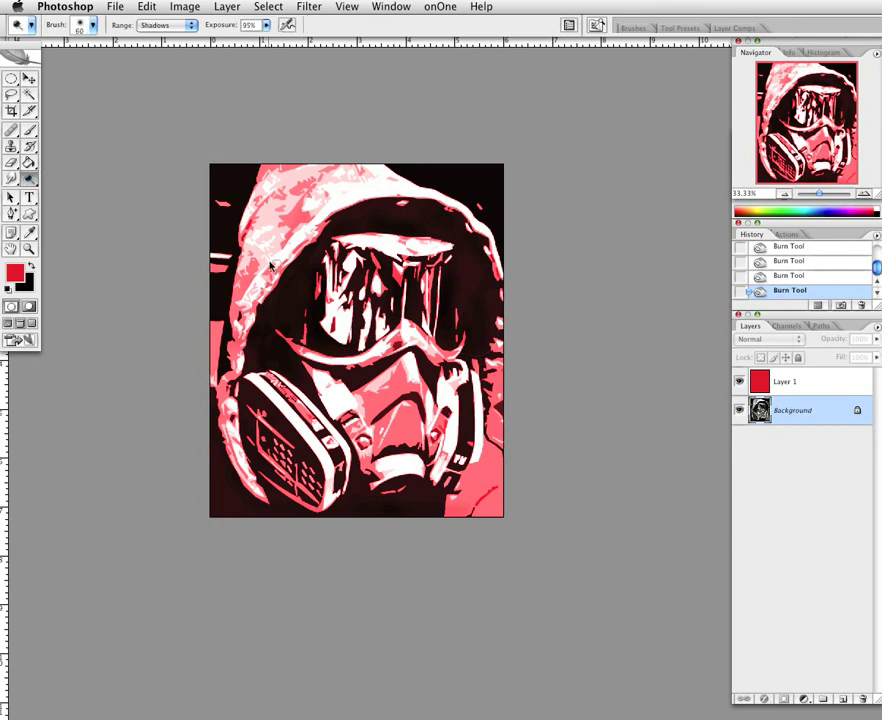
{"action": "key", "text": "bracketright"}
{"action": "key", "text": "bracketright"}
{"action": "key", "text": "bracketright"}
{"action": "key", "text": "bracketright"}
{"action": "key", "text": "bracketright"}
{"action": "mouse_move", "coordinate": [403, 394]}
{"action": "left_mouse_down"}
{"action": "mouse_move", "coordinate": [434, 434]}
{"action": "mouse_move", "coordinate": [380, 475]}
{"action": "left_mouse_up"}
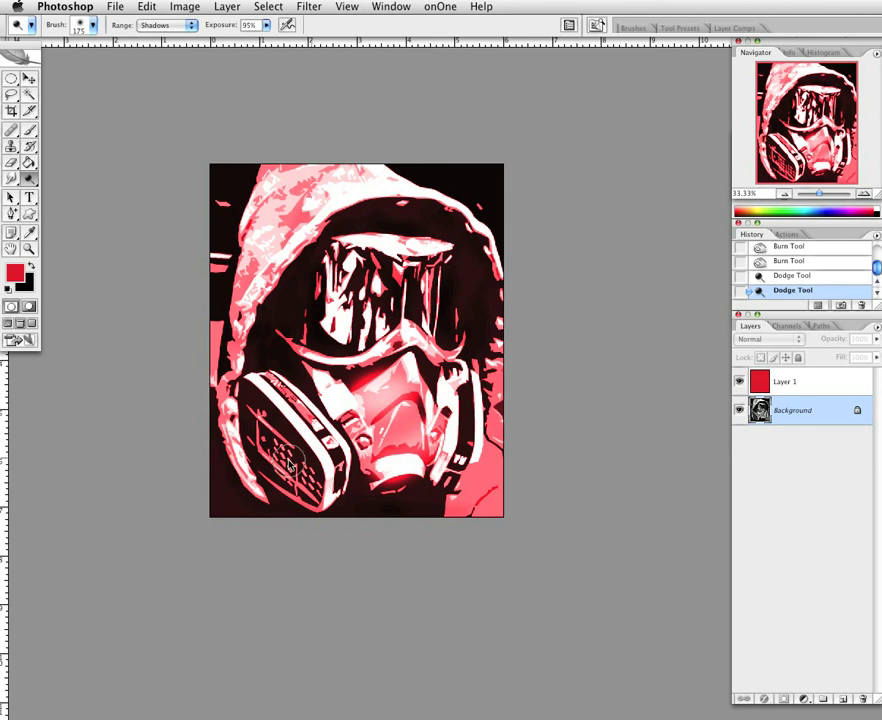
- Try dodging across the upper hood and the black areas on both sides of it, undoing and repeating the stroke
{"action": "left_click_drag", "start_coordinate": [323, 186], "coordinate": [446, 180]}
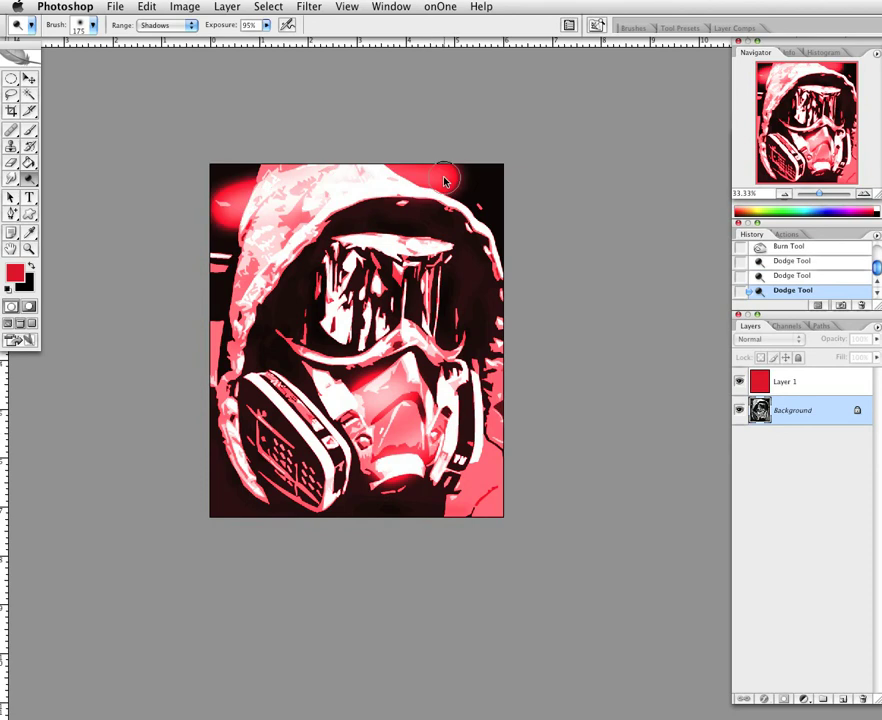
{"action": "key", "text": "super+z"}
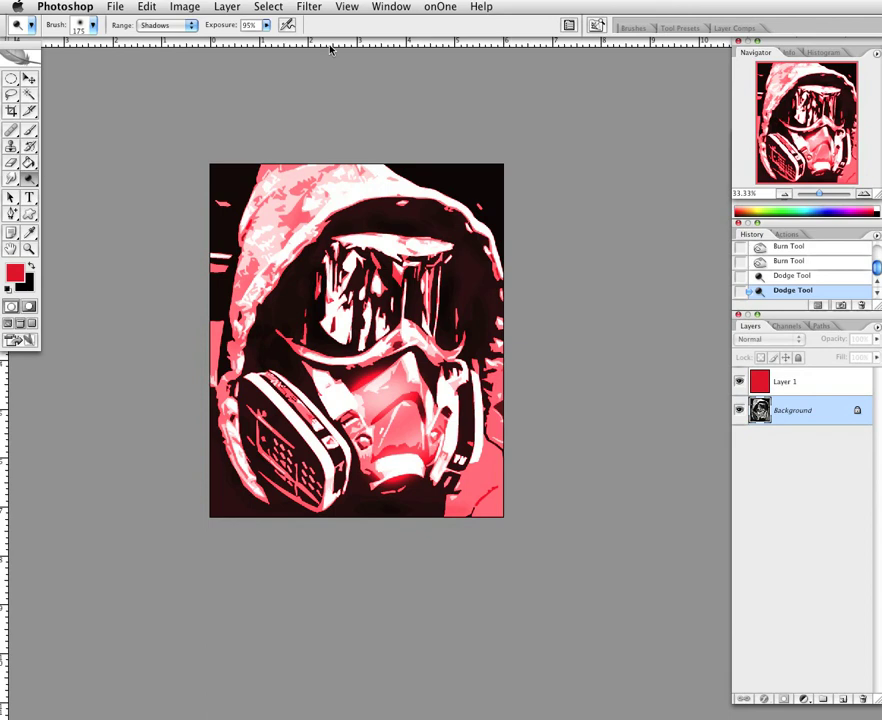
{"action": "left_click_drag", "start_coordinate": [228, 206], "coordinate": [443, 178]}
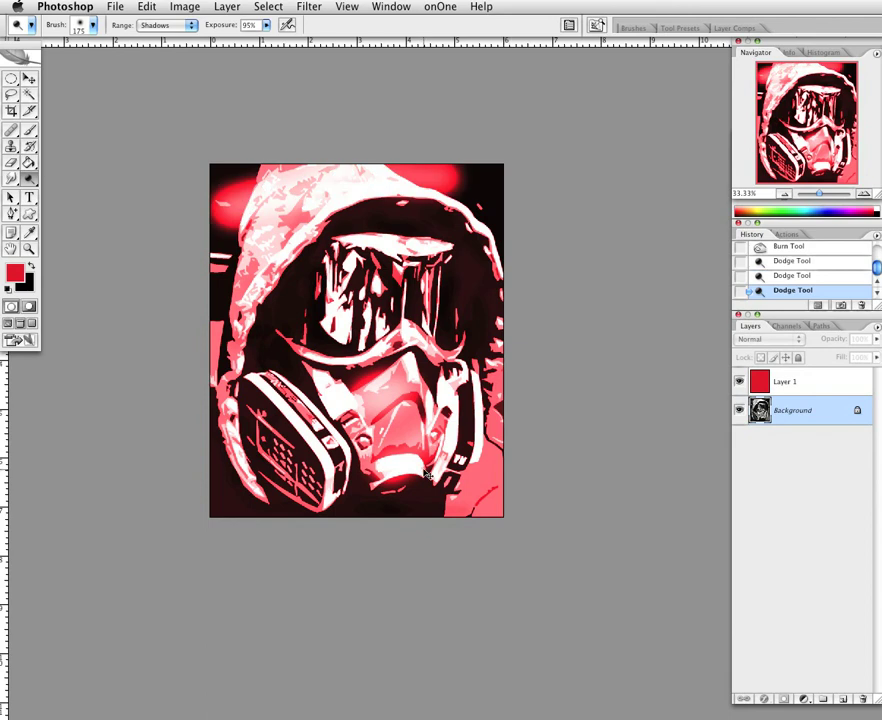
- Undo all Dodge strokes back to the last Burn stroke
{"action": "key", "text": "super+alt+z"}
{"action": "key", "text": "super+alt+z"}
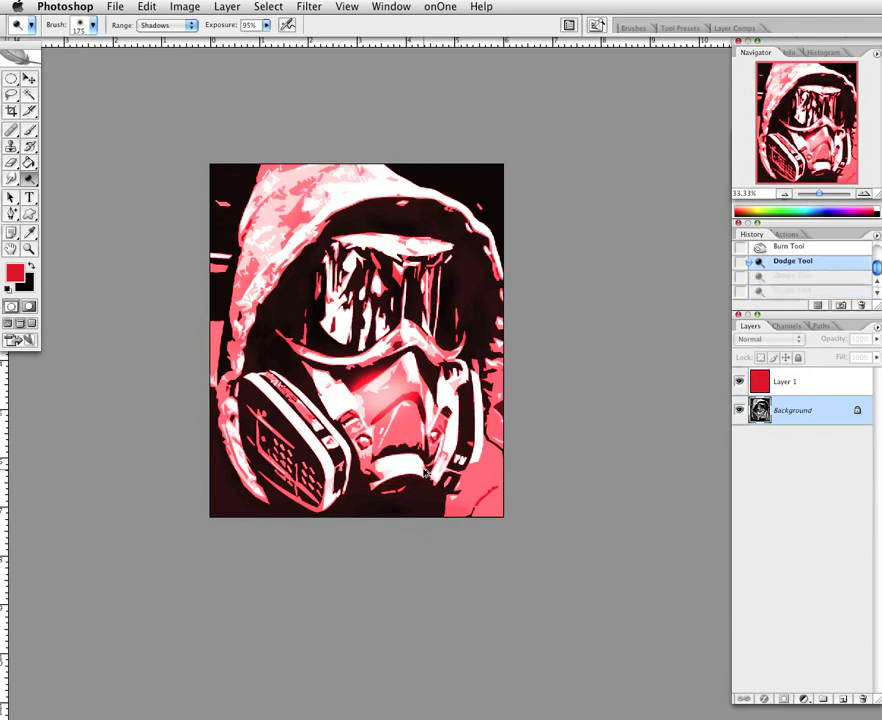
{"action": "key", "text": "super+alt+z"}
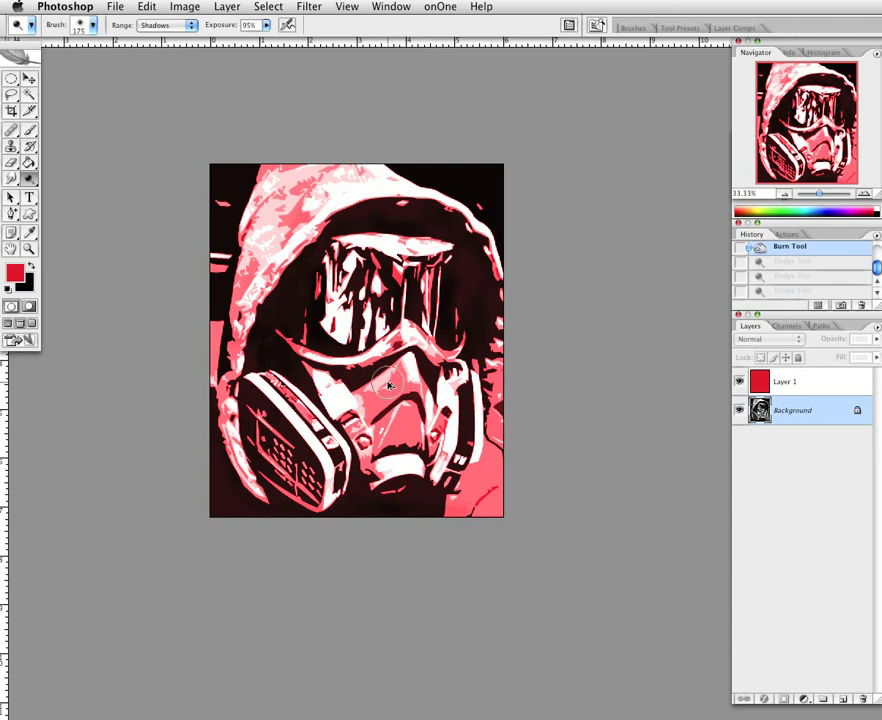
- Reduce the Dodge brush to 100 and try dodging the upper and central parts of the mask's nosepiece
{"action": "key", "text": "bracketleft"}
{"action": "key", "text": "bracketleft"}
{"action": "key", "text": "bracketleft"}
{"action": "key", "text": "super+shift+z"}
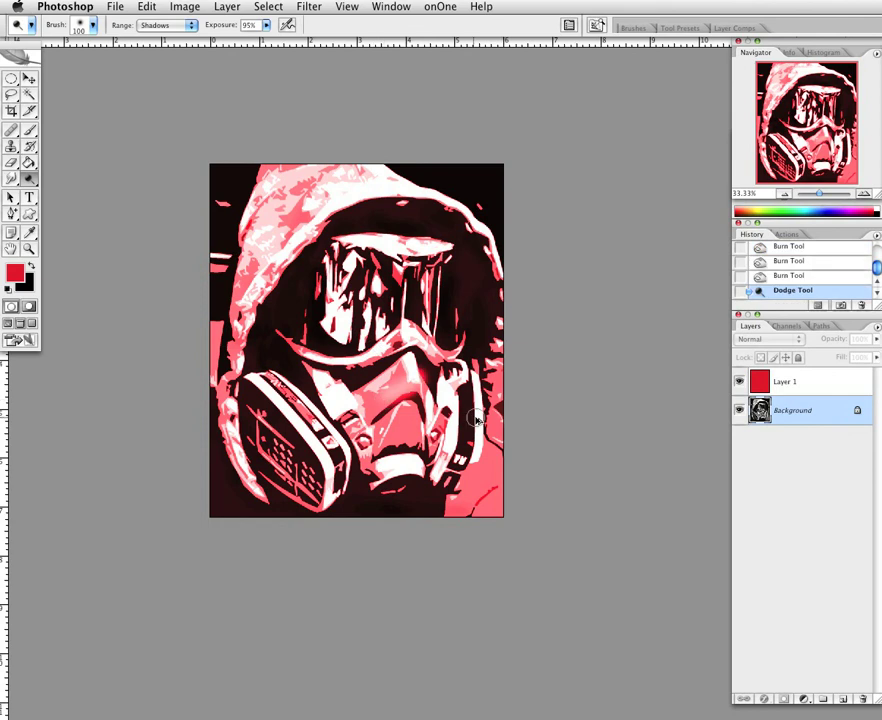
{"action": "left_click", "coordinate": [397, 435]}
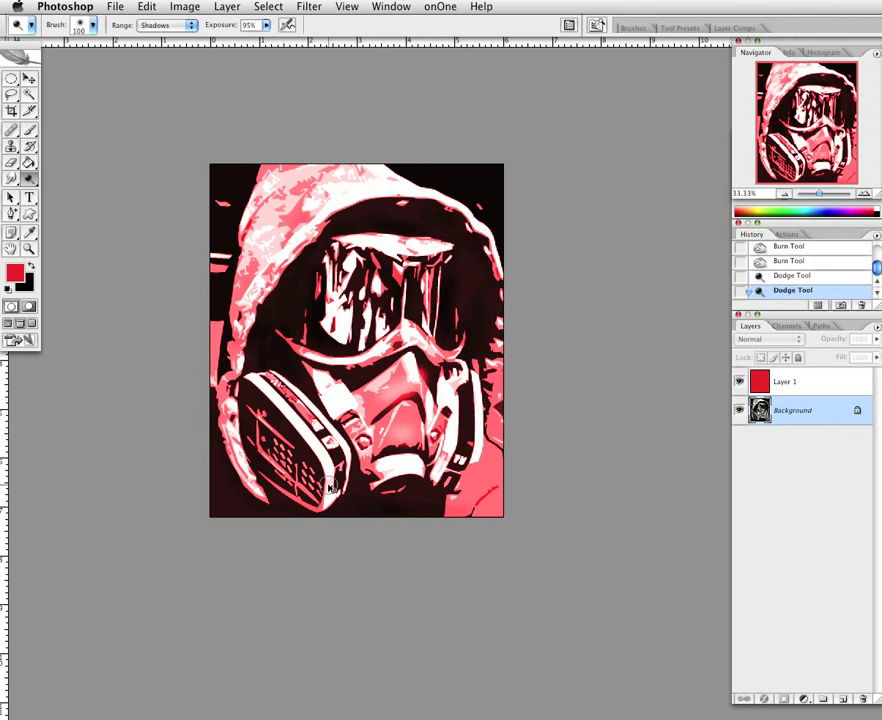
- Toggle the last Dodge stroke off and on, and step back to the last Burn stroke
{"action": "key", "text": "super+z"}
{"action": "key", "text": "super+z"}
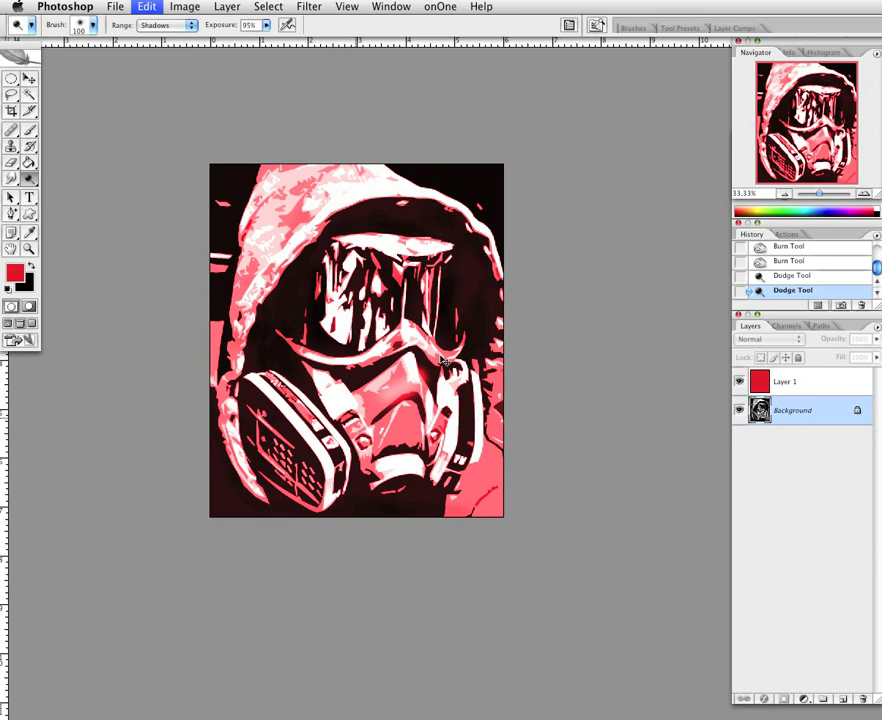
{"action": "key", "text": "super+z"}
{"action": "key", "text": "super+alt+z"}
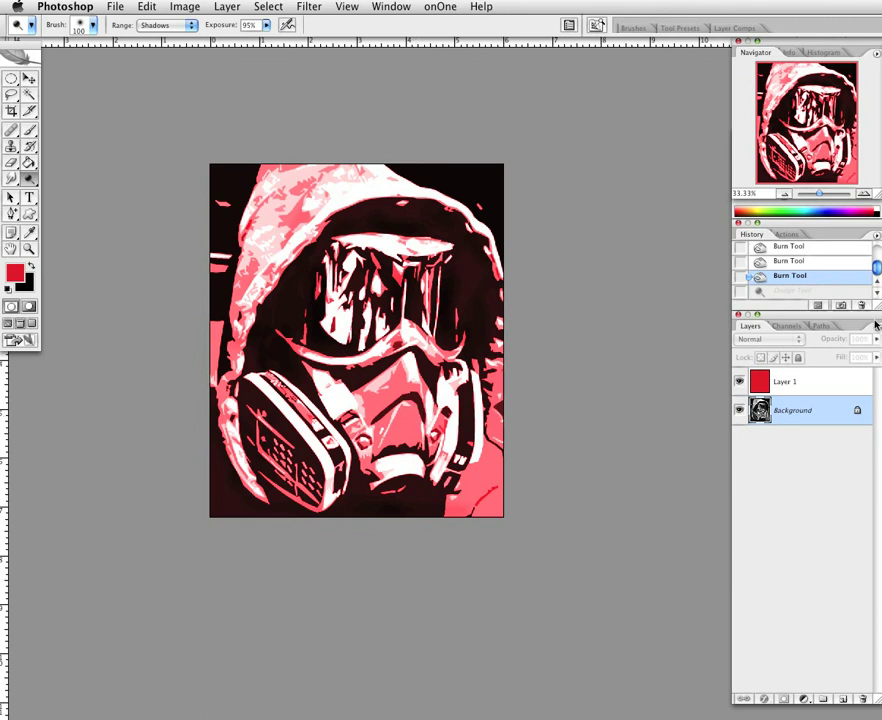
- Restore the Dodge stroke from the history, and step back through it and several preceding Burn strokes
{"action": "left_click", "coordinate": [846, 292]}
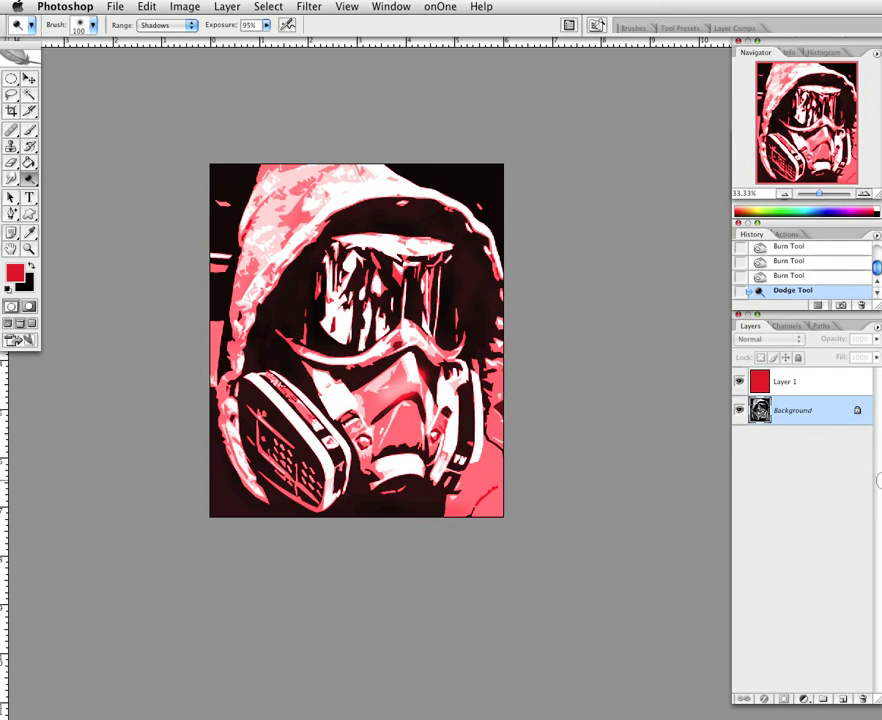
{"action": "key", "text": "super+z"}
{"action": "key", "text": "alt+super+z"}
{"action": "key", "text": "alt+super+z"}
{"action": "key", "text": "alt+super+z"}
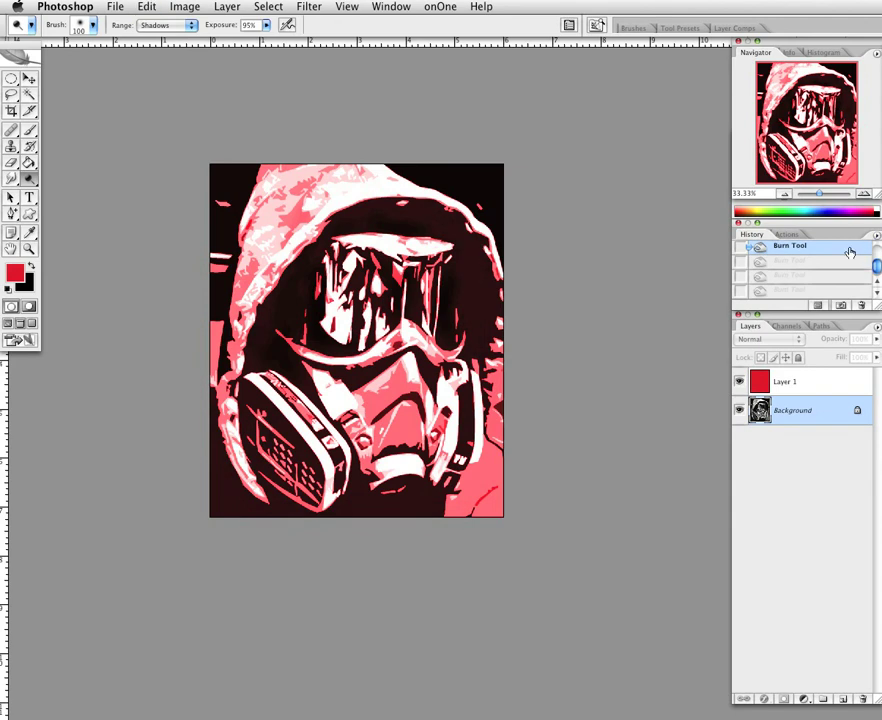
- Restore the latest Dodge state from the history, check the undo commands, and undo the Dodge stroke
{"action": "scroll", "coordinate": [824, 280], "scroll_direction": "down", "scroll_amount": 1}
{"action": "left_click", "coordinate": [806, 291]}
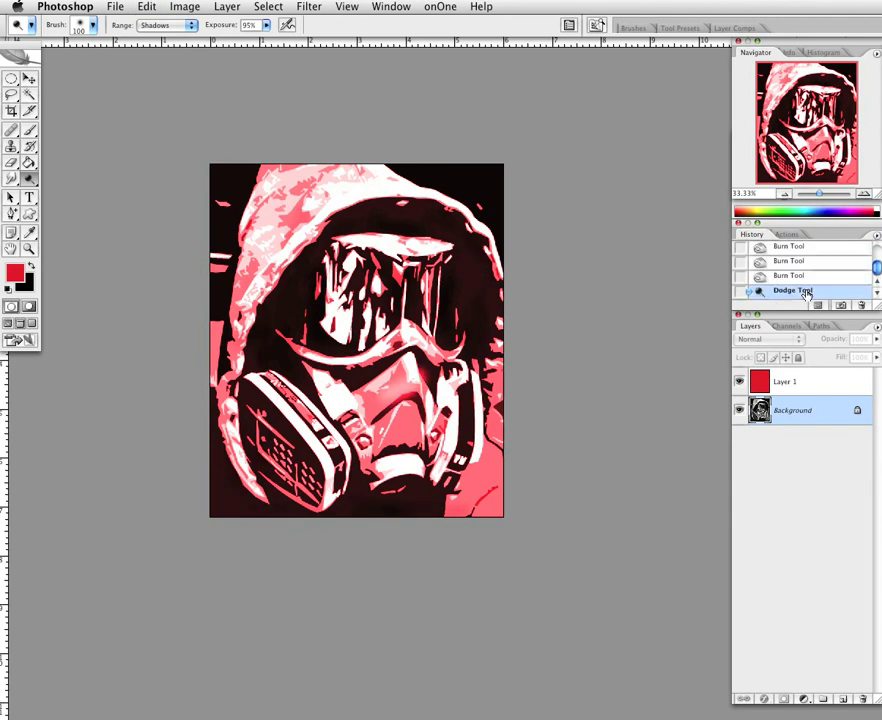
{"action": "left_click", "coordinate": [147, 6]}
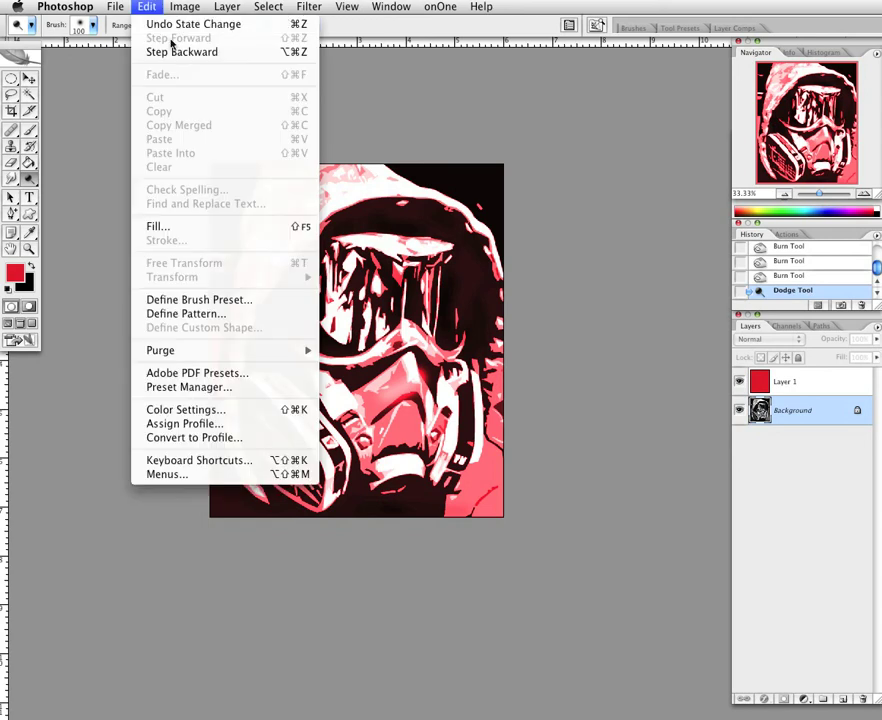
{"action": "left_click", "coordinate": [323, 106]}
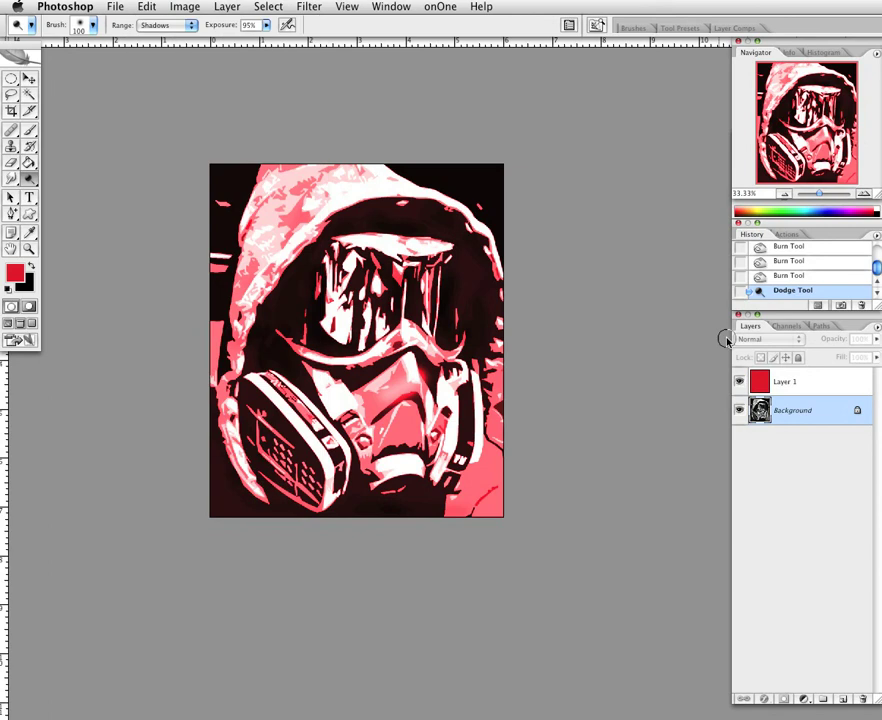
{"action": "key", "text": "ctrl+z"}
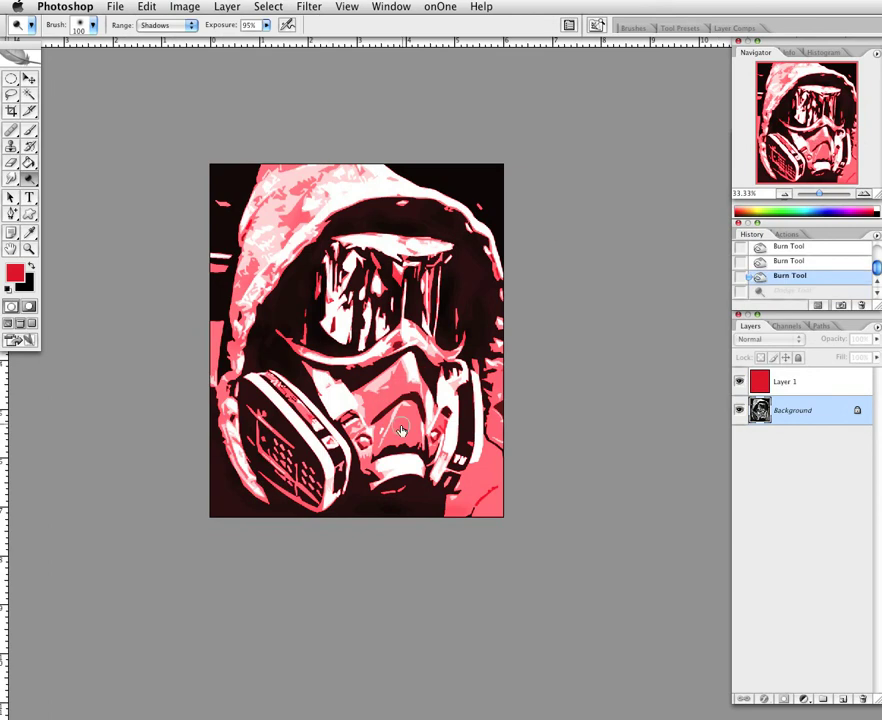
- Try dodging glowing highlights on the mask's nosepiece, the hood, both goggle lenses and the filter cartridge with the 100 brush
{"action": "mouse_move", "coordinate": [401, 430]}
{"action": "left_mouse_down"}
{"action": "mouse_move", "coordinate": [408, 438]}
{"action": "mouse_move", "coordinate": [403, 388]}
{"action": "mouse_move", "coordinate": [428, 398]}
{"action": "left_mouse_up"}
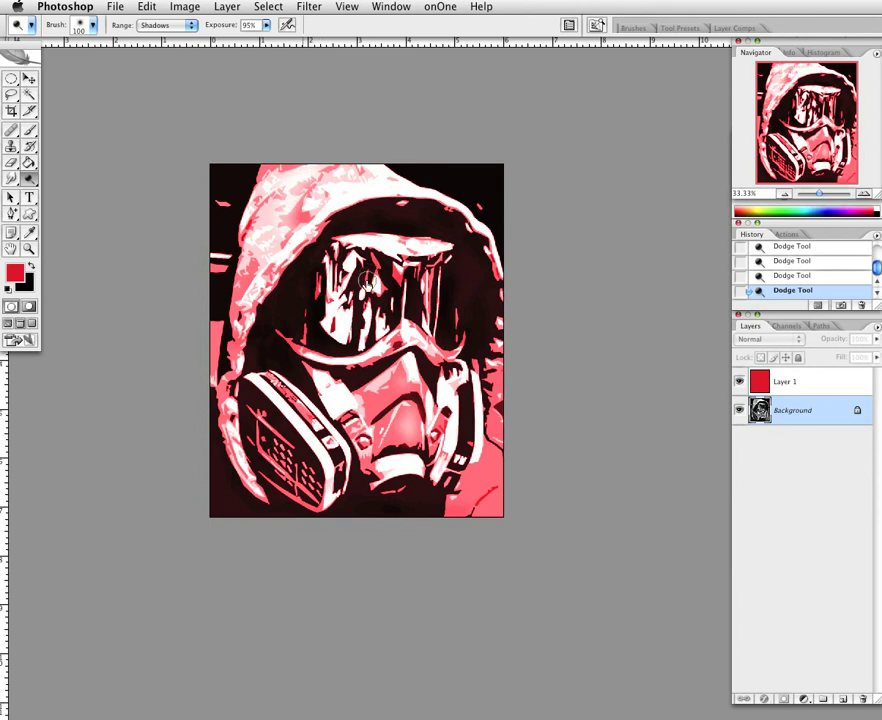
{"action": "left_click_drag", "start_coordinate": [367, 284], "coordinate": [359, 289]}
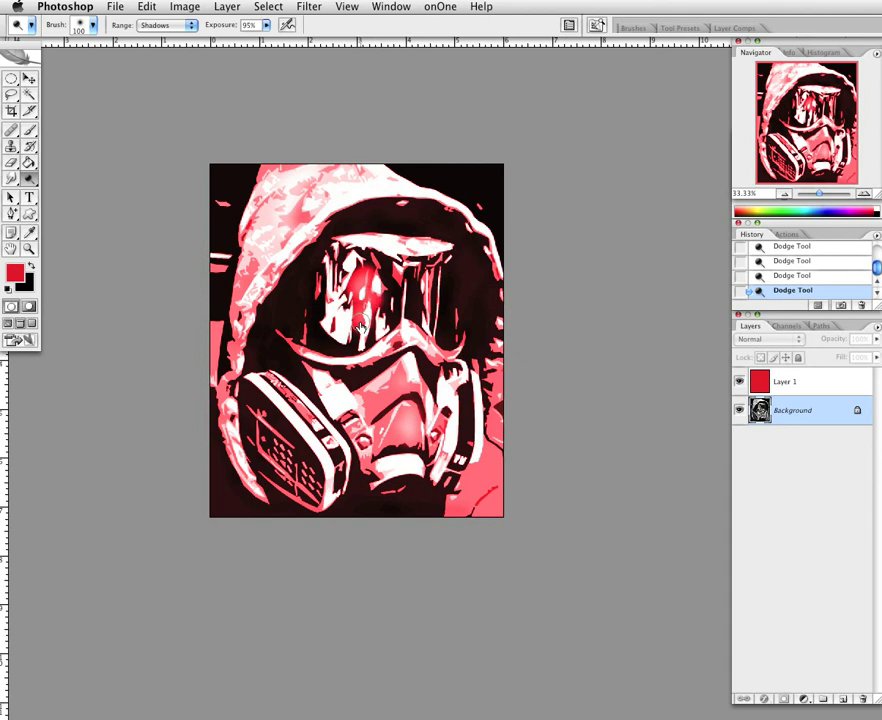
{"action": "left_click", "coordinate": [445, 300]}
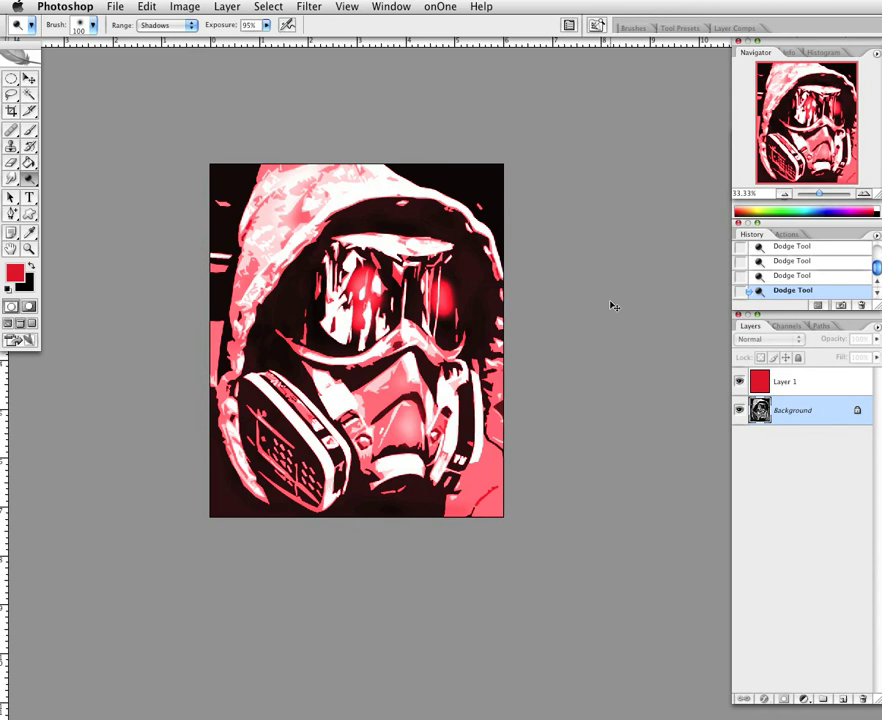
{"action": "left_click_drag", "start_coordinate": [307, 418], "coordinate": [311, 465]}
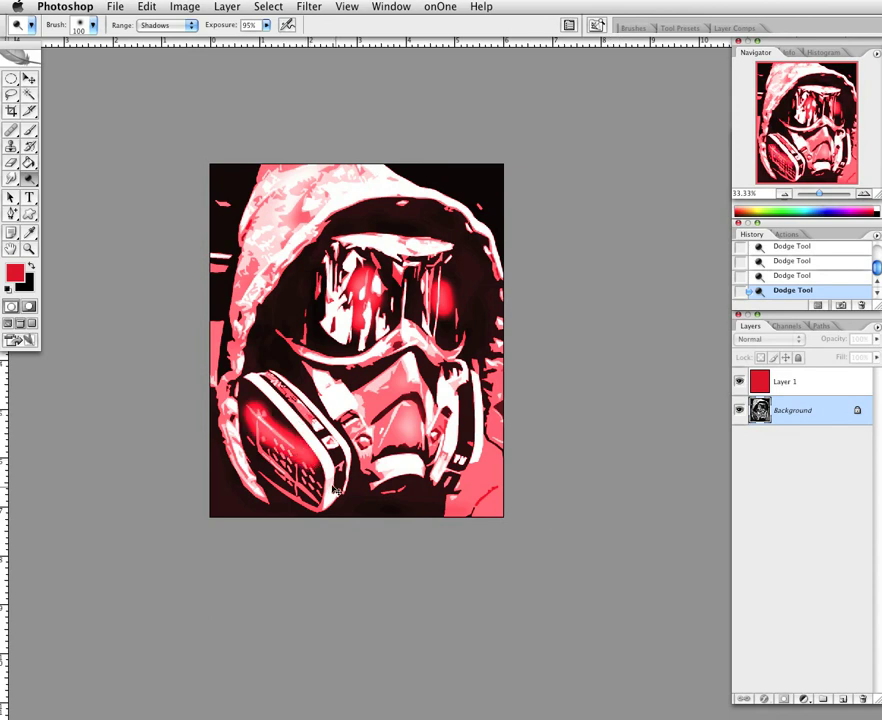
- Toggle the last Dodge stroke, and revert the image to the last Burn stroke in the history
{"action": "key", "text": "super+z"}
{"action": "key", "text": "super+z"}
{"action": "scroll", "coordinate": [807, 252], "scroll_direction": "down", "scroll_amount": 1}
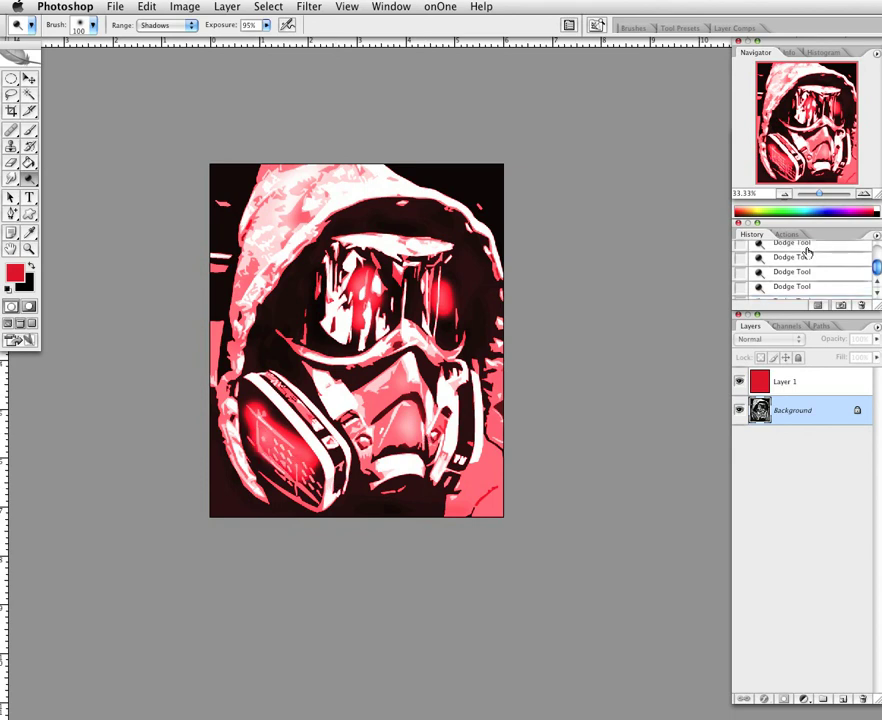
{"action": "left_click", "coordinate": [809, 246]}
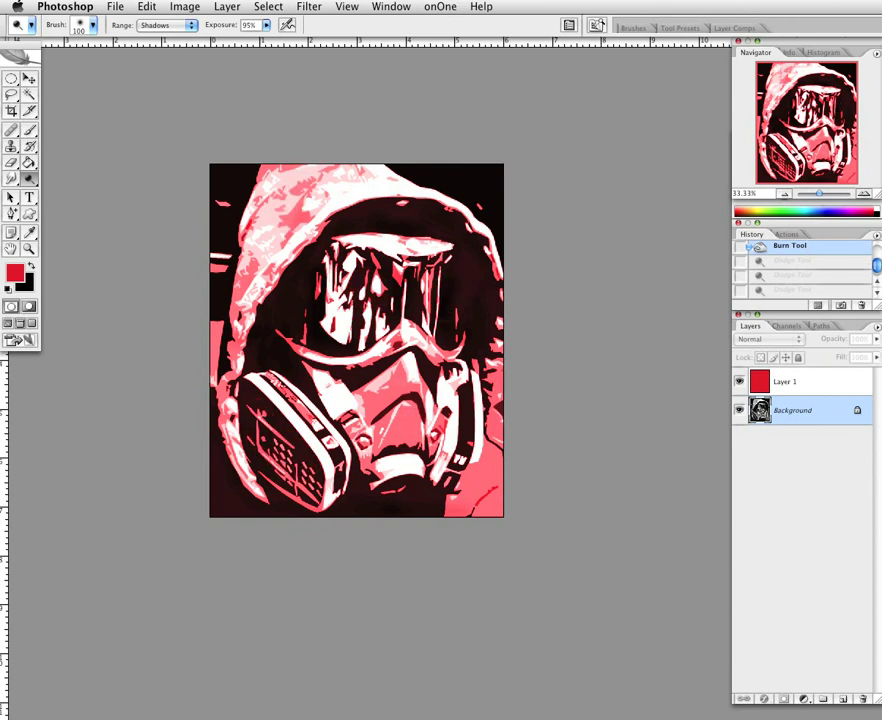
{"action": "left_click_drag", "start_coordinate": [29, 178], "coordinate": [58, 179]}
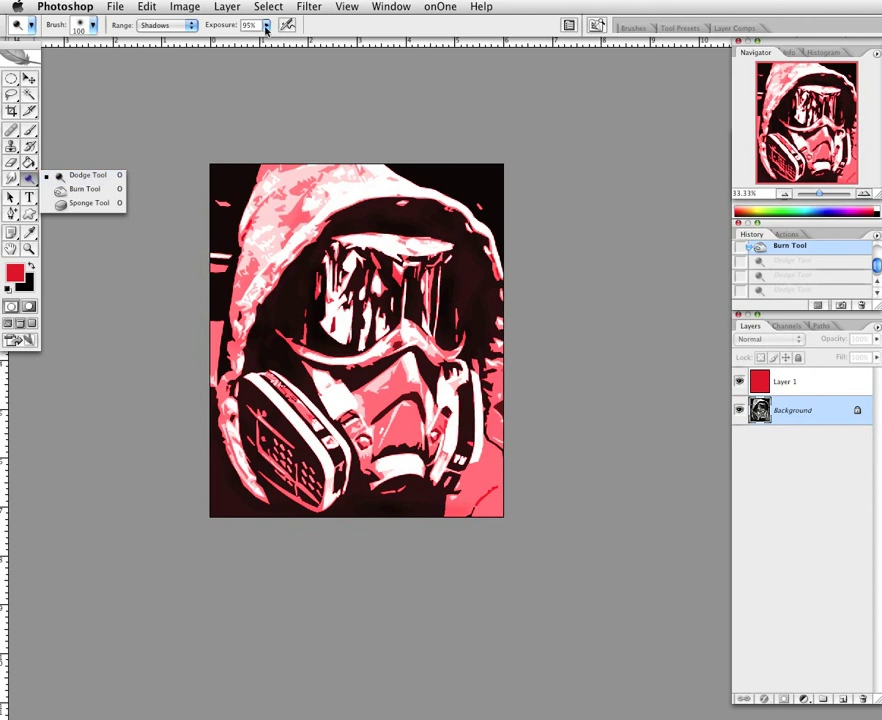
{"action": "left_click", "coordinate": [269, 140]}
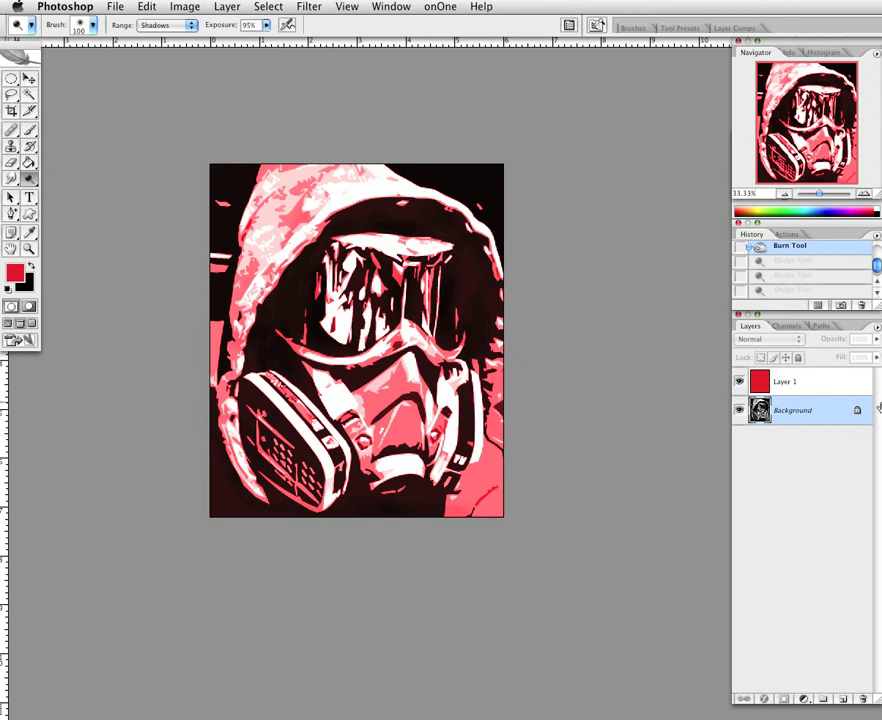
- Hide the red Color Dodge layer and add a new empty layer above it
{"action": "left_click", "coordinate": [752, 384]}
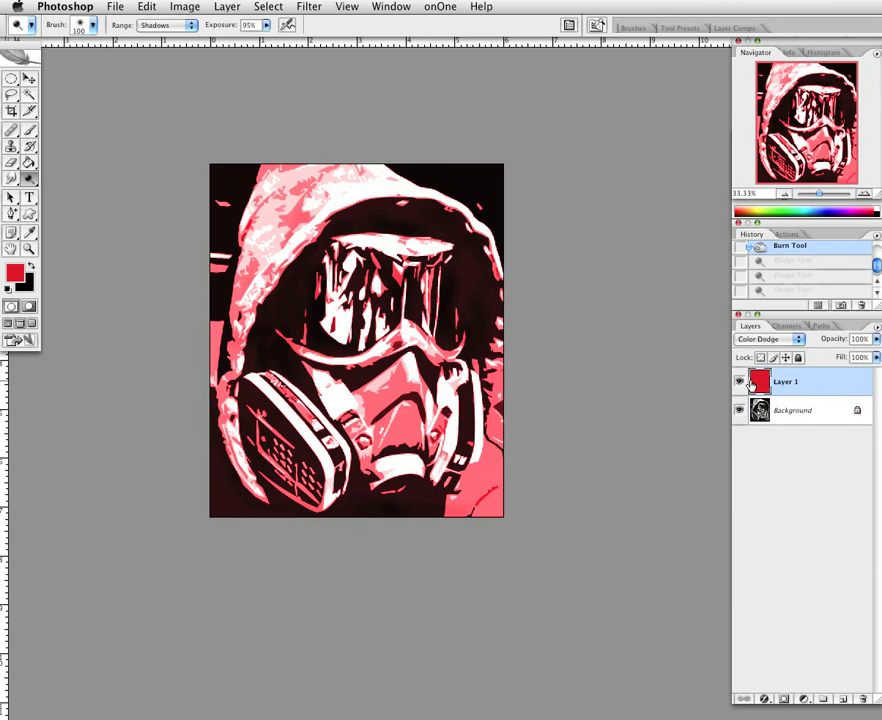
{"action": "left_click", "coordinate": [741, 382]}
{"action": "left_click", "coordinate": [843, 700]}
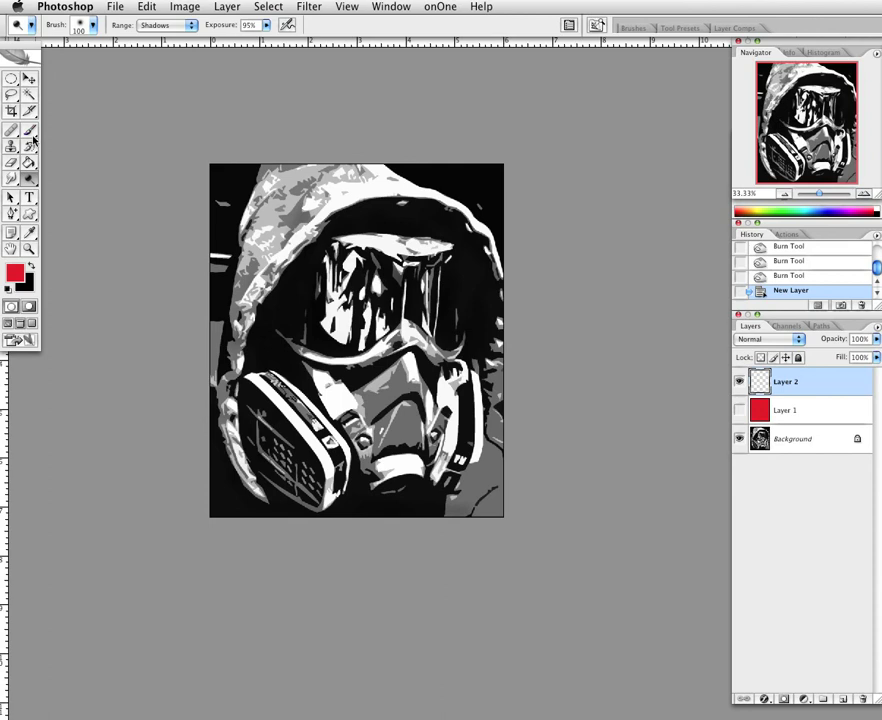
- Fill the new layer with the yellow-pink-purple linear gradient, running diagonally from the image's upper-left corner to its lower-right corner
{"action": "left_click", "coordinate": [30, 162]}
{"action": "left_click_drag", "start_coordinate": [30, 162], "coordinate": [88, 162]}
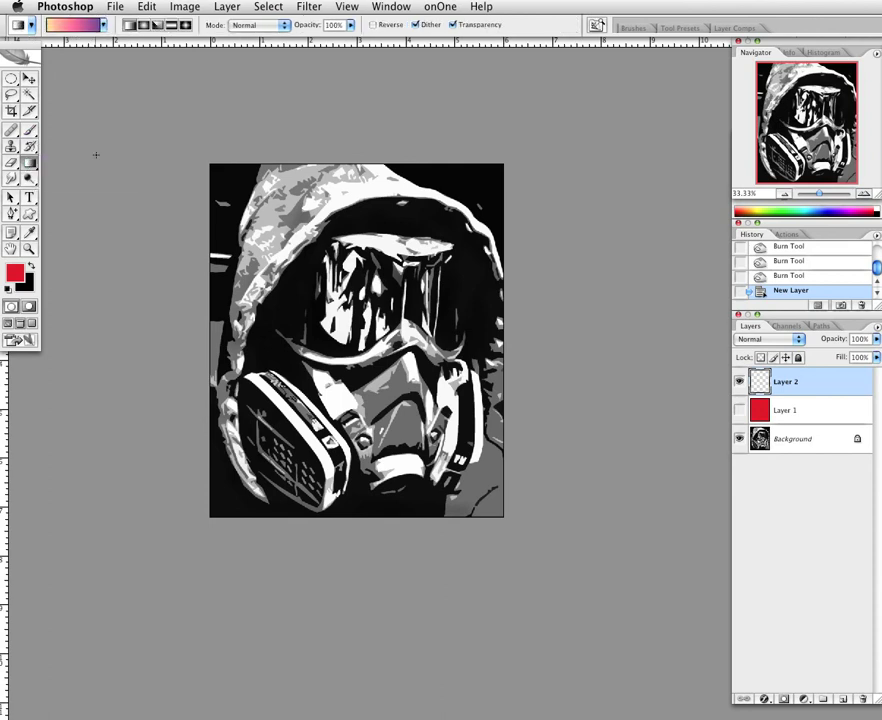
{"action": "left_click", "coordinate": [103, 24]}
{"action": "left_click", "coordinate": [103, 24]}
{"action": "left_click", "coordinate": [103, 24]}
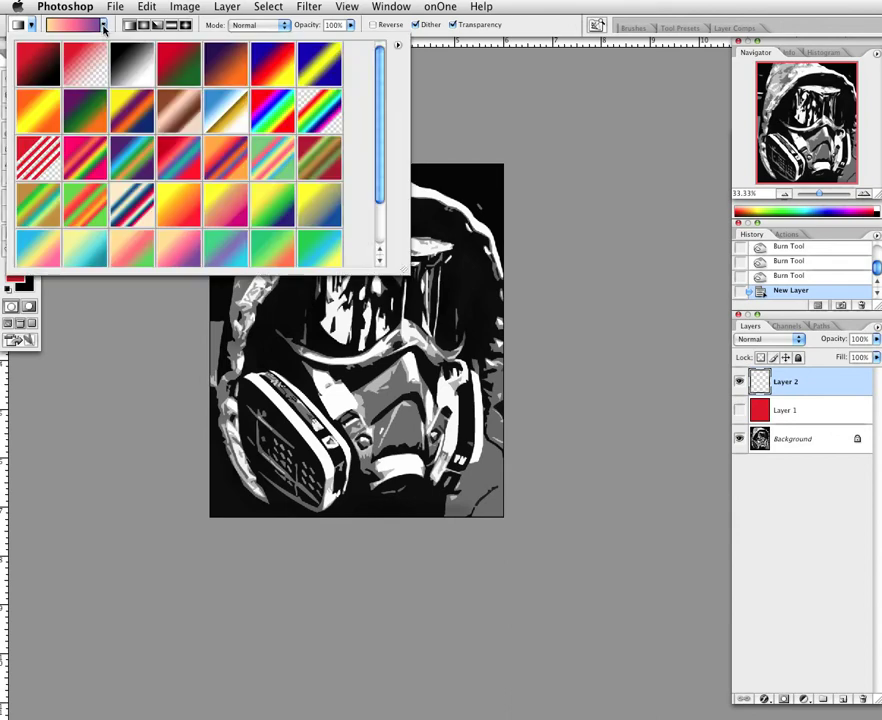
{"action": "scroll", "coordinate": [285, 150], "scroll_direction": "down", "scroll_amount": 2}
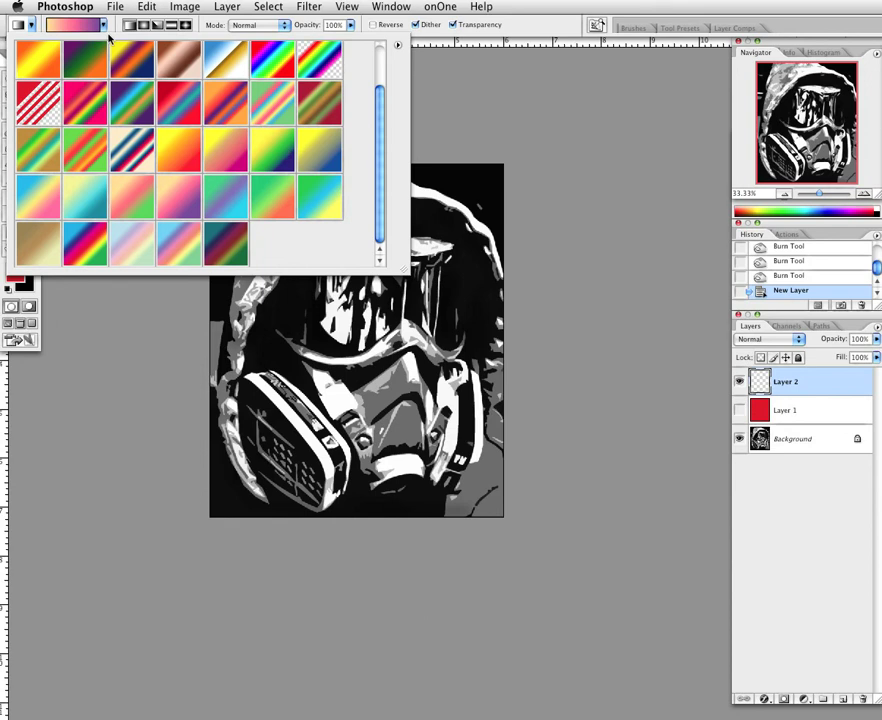
{"action": "left_click", "coordinate": [104, 25]}
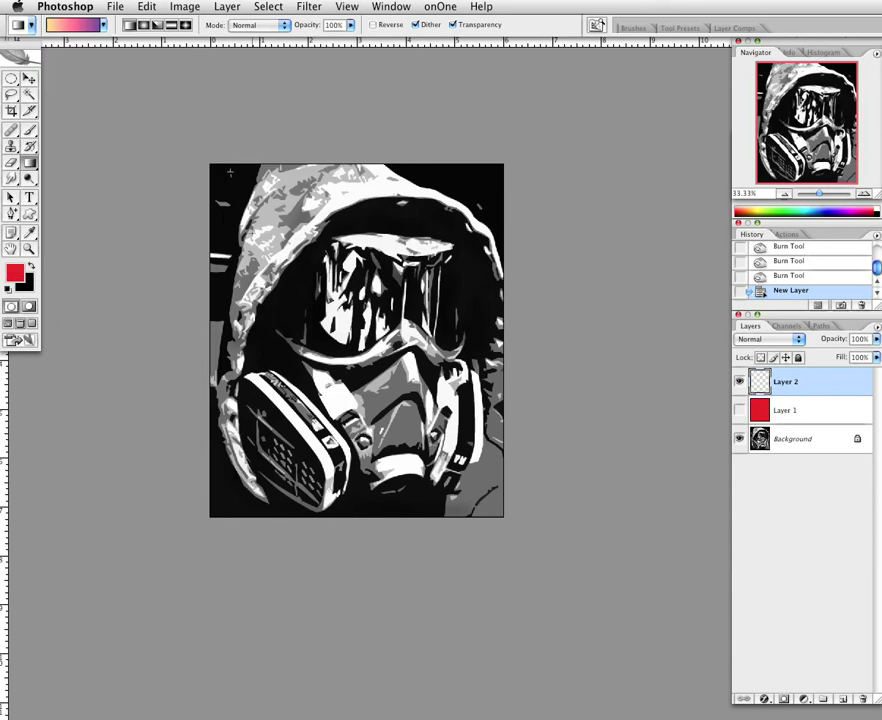
{"action": "left_click_drag", "start_coordinate": [230, 172], "coordinate": [476, 476]}
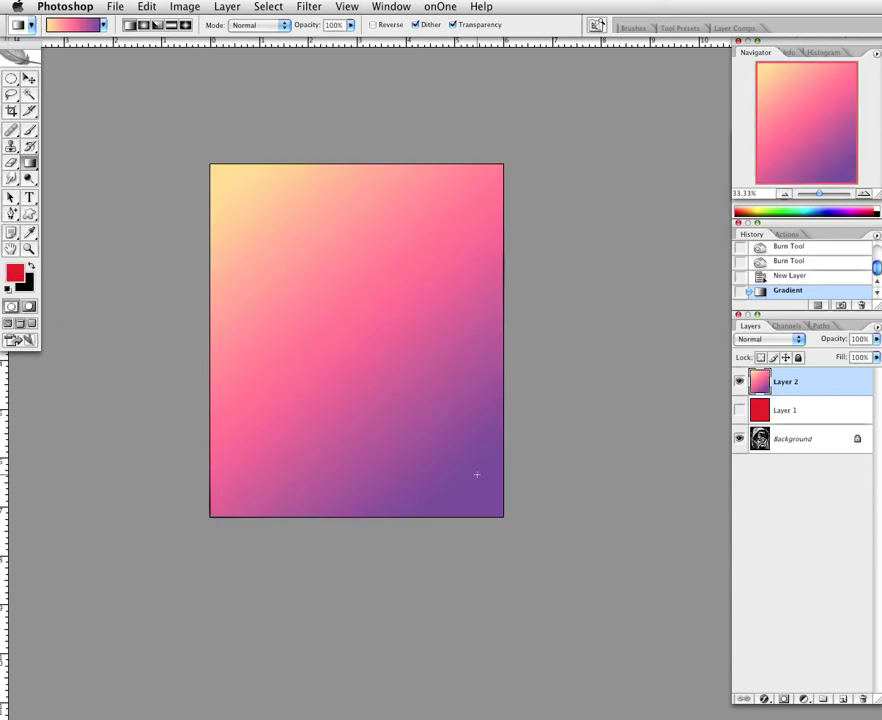
- Try the Darken, Saturation, Color and Luminosity blend modes on the gradient layer
{"action": "left_click", "coordinate": [797, 340]}
{"action": "left_click", "coordinate": [784, 366]}
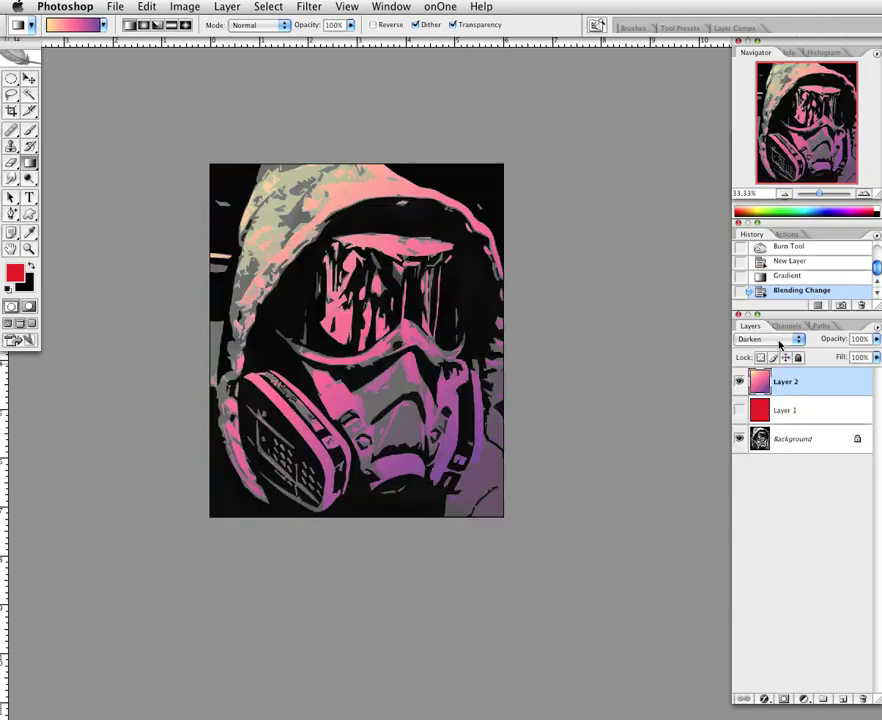
{"action": "left_click", "coordinate": [781, 341]}
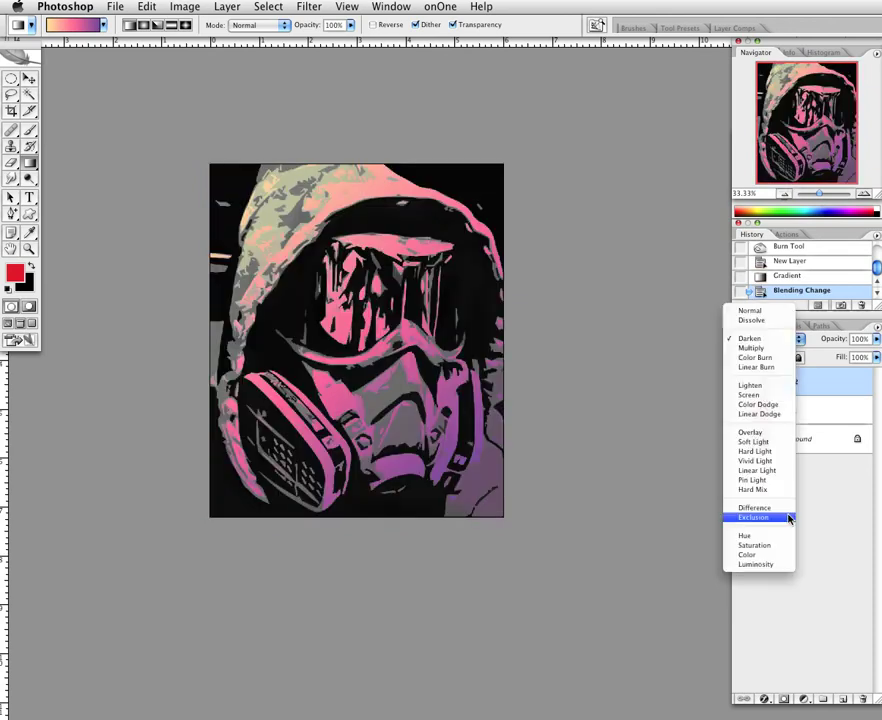
{"action": "left_click", "coordinate": [776, 545]}
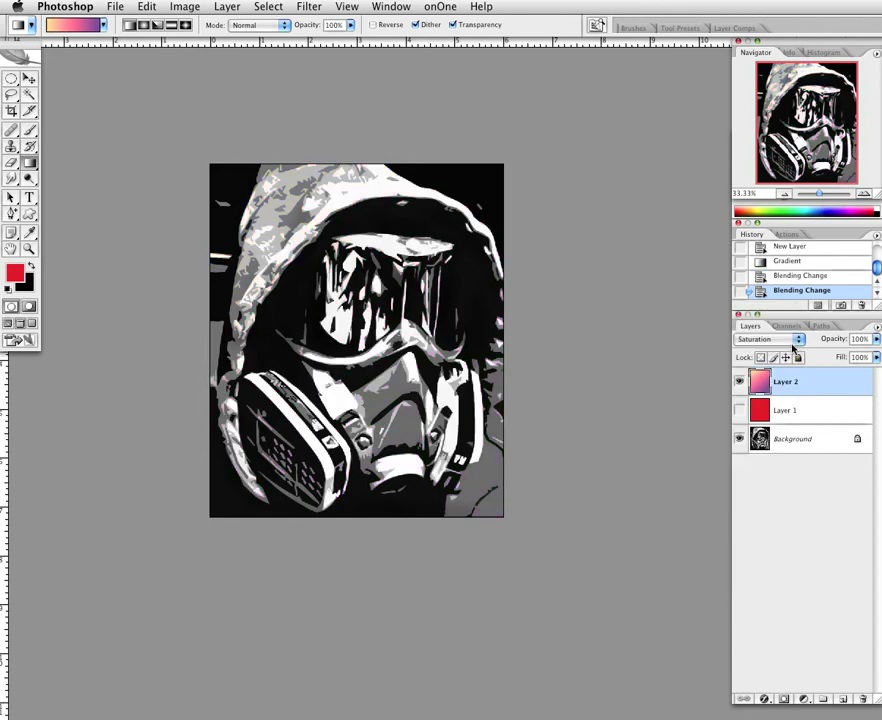
{"action": "left_click", "coordinate": [794, 341]}
{"action": "left_click", "coordinate": [784, 348]}
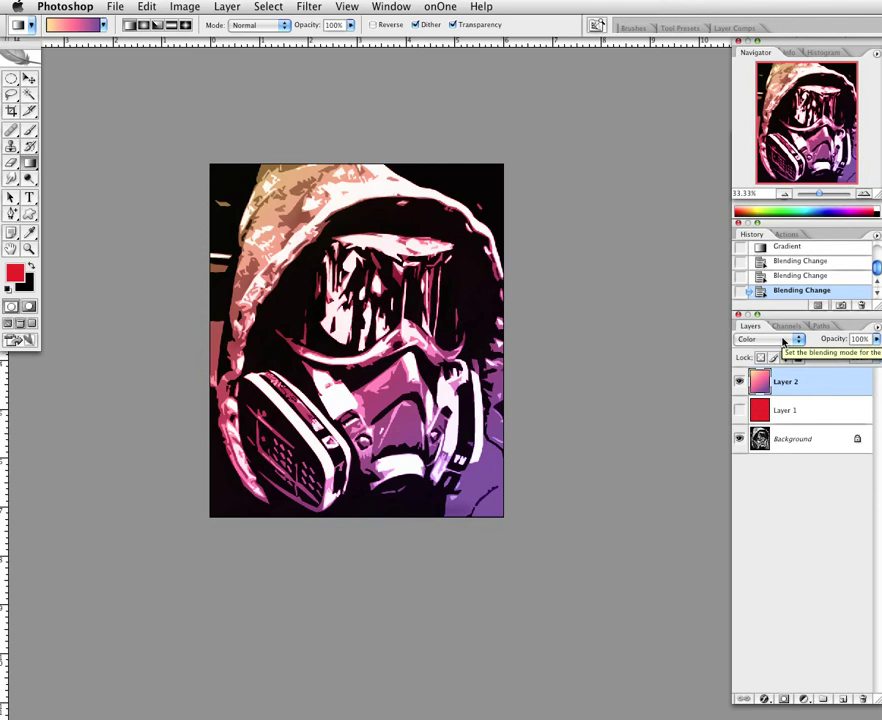
{"action": "left_click", "coordinate": [784, 342]}
{"action": "left_click", "coordinate": [784, 349]}
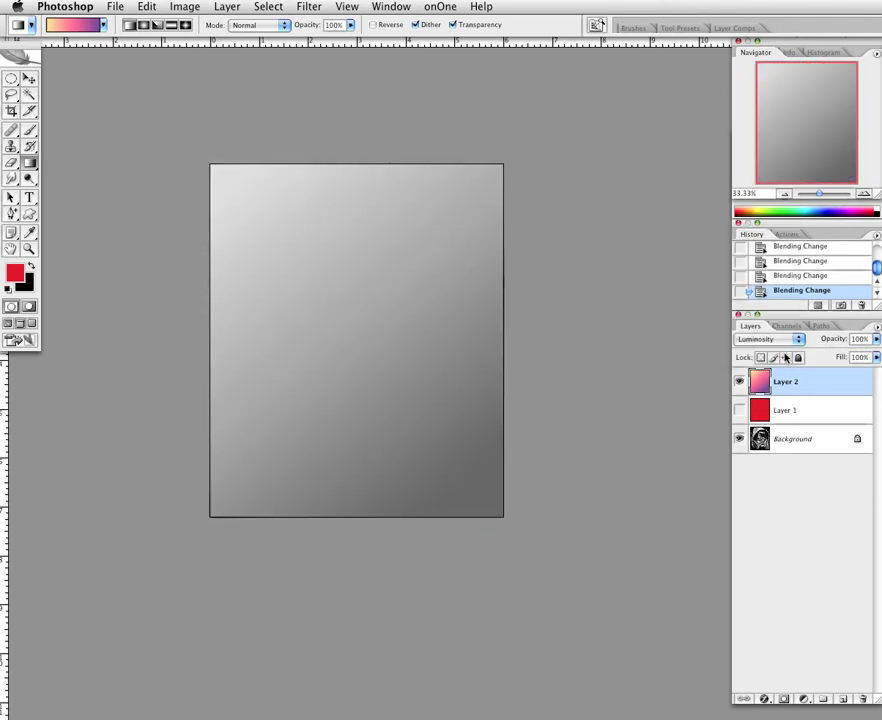
- Try the Exclusion, Difference, Hard Mix and Pin Light blend modes on the gradient layer
{"action": "left_click", "coordinate": [784, 340]}
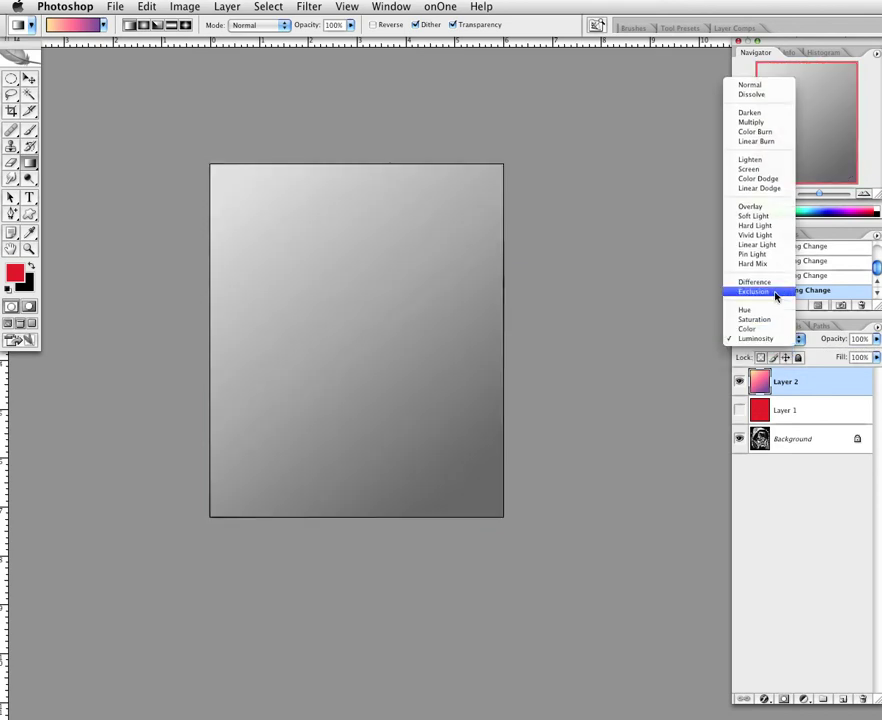
{"action": "left_click", "coordinate": [775, 292]}
{"action": "left_click", "coordinate": [783, 340]}
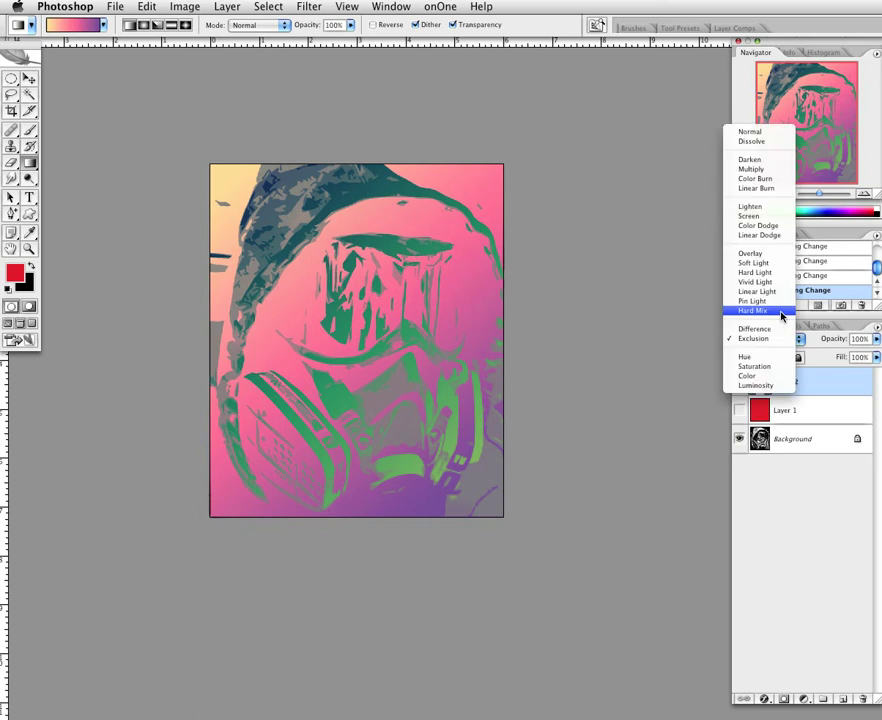
{"action": "left_click", "coordinate": [786, 328]}
{"action": "left_click", "coordinate": [788, 341]}
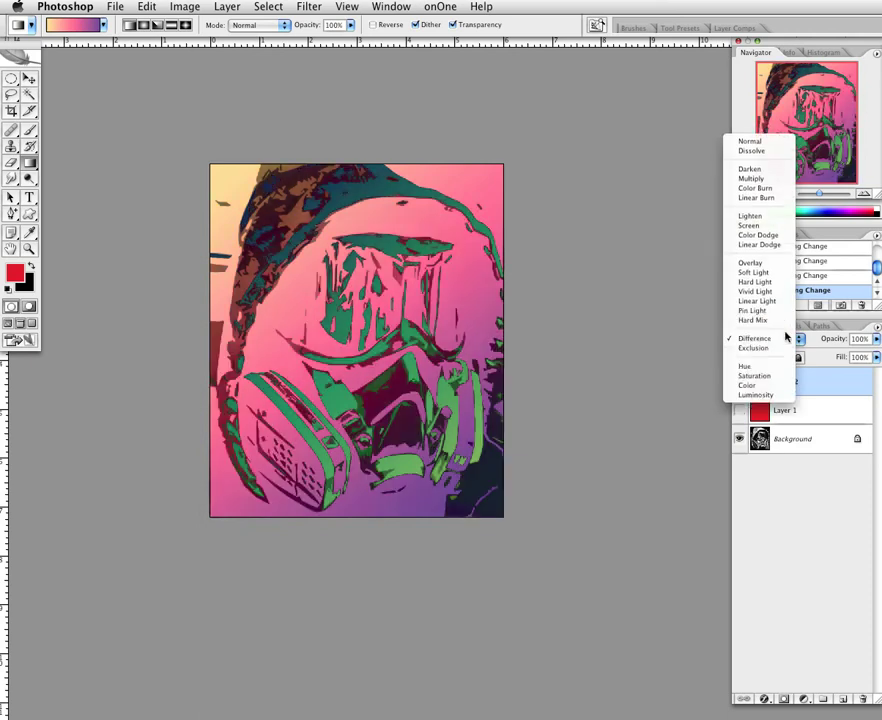
{"action": "left_click", "coordinate": [786, 320]}
{"action": "left_click", "coordinate": [788, 341]}
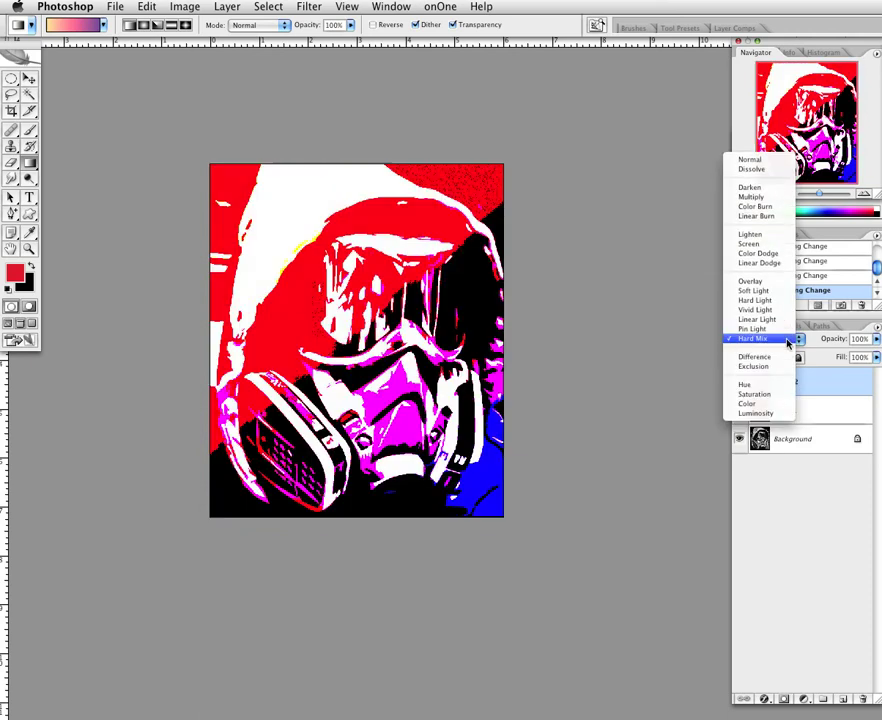
{"action": "left_click", "coordinate": [784, 330]}
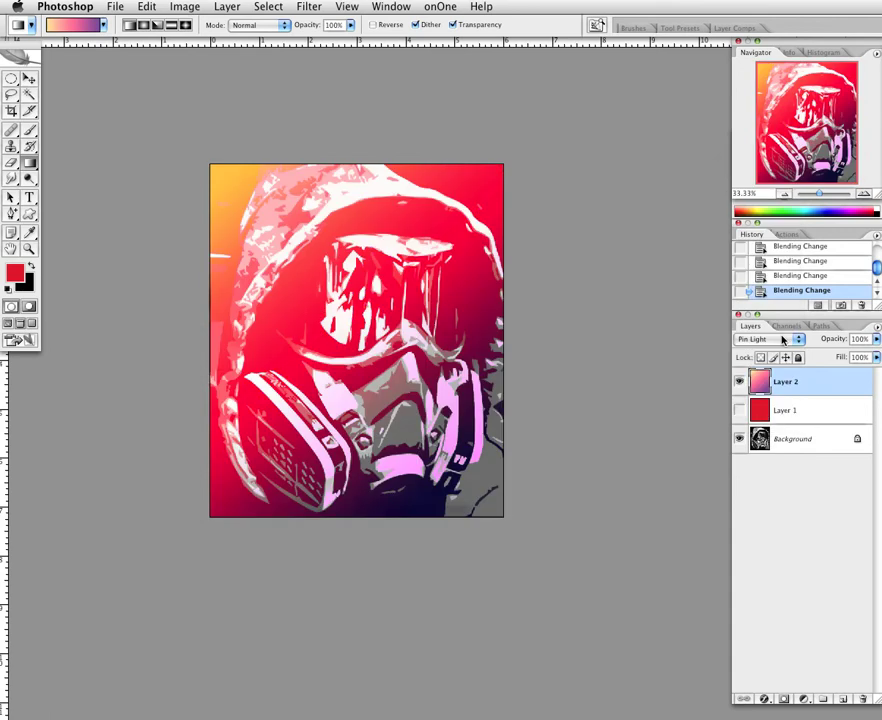
- Try the Linear Light, Vivid Light and Hard Light blend modes on the gradient layer
{"action": "left_click", "coordinate": [784, 340]}
{"action": "left_click", "coordinate": [777, 329]}
{"action": "left_click", "coordinate": [778, 336]}
{"action": "left_click", "coordinate": [781, 329]}
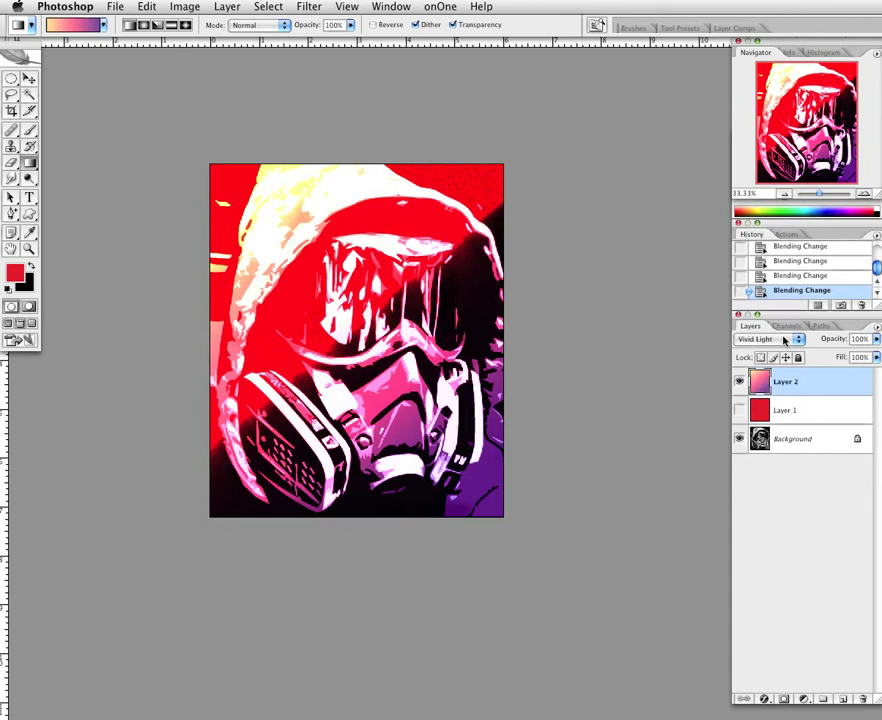
{"action": "left_click", "coordinate": [785, 341]}
{"action": "left_click", "coordinate": [781, 329]}
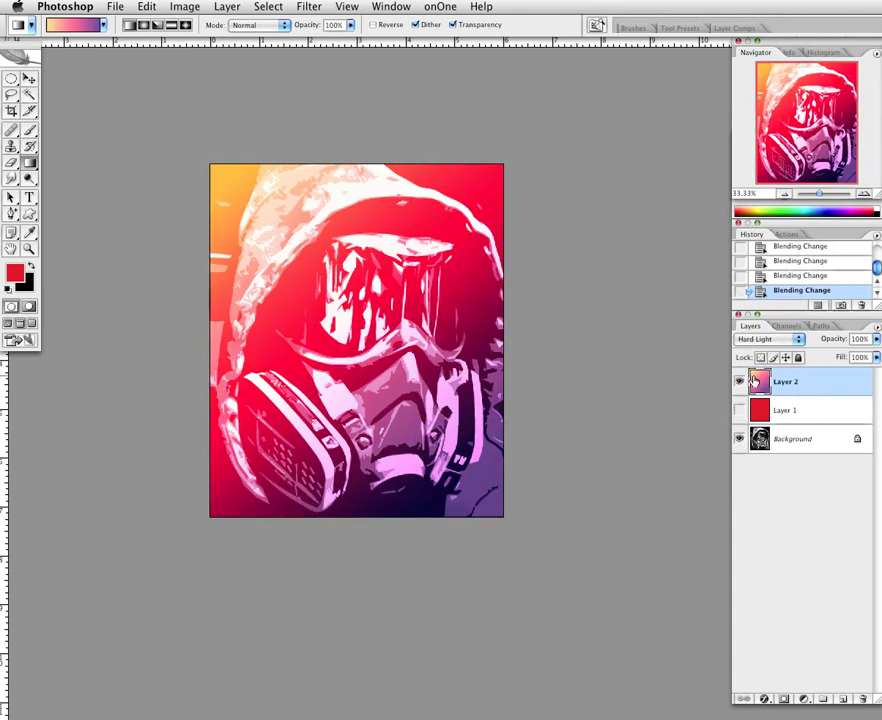
- Show the red layer again beneath the gradient and set the gradient layer's blend mode to Overlay
{"action": "left_click", "coordinate": [740, 381]}
{"action": "left_click", "coordinate": [740, 381]}
{"action": "left_click", "coordinate": [739, 410]}
{"action": "left_click", "coordinate": [765, 340]}
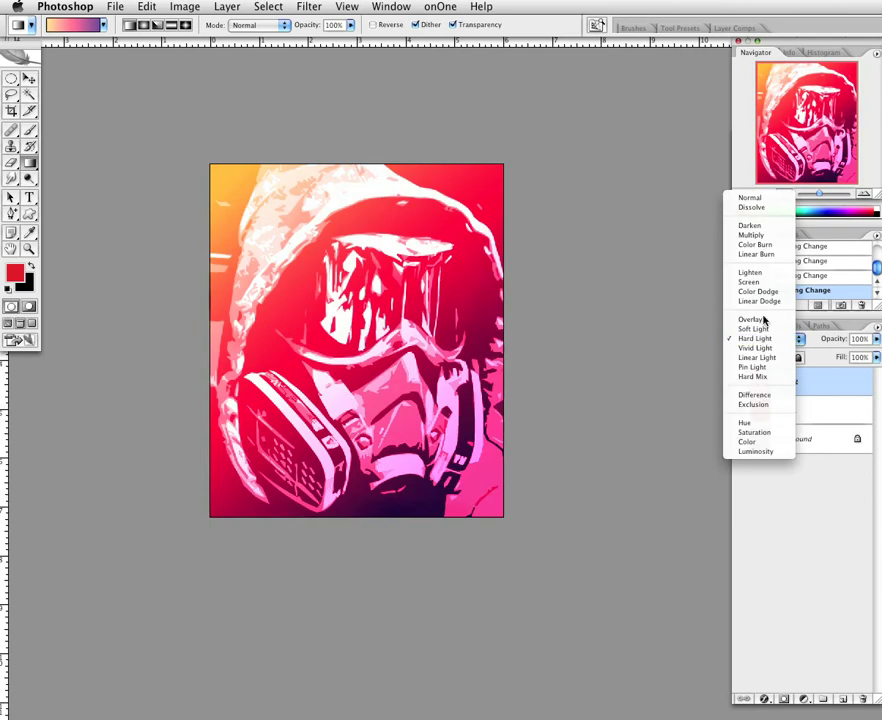
{"action": "left_click", "coordinate": [764, 320]}
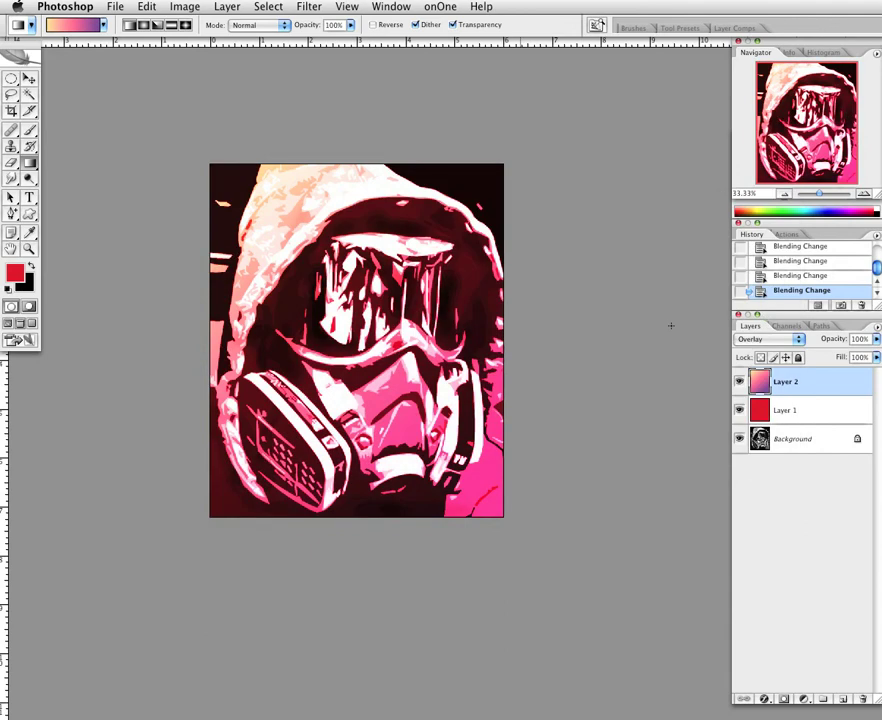
- Compare the Overlay gradient with and without the red layer, leaving the red layer shown
{"action": "left_click", "coordinate": [740, 409]}
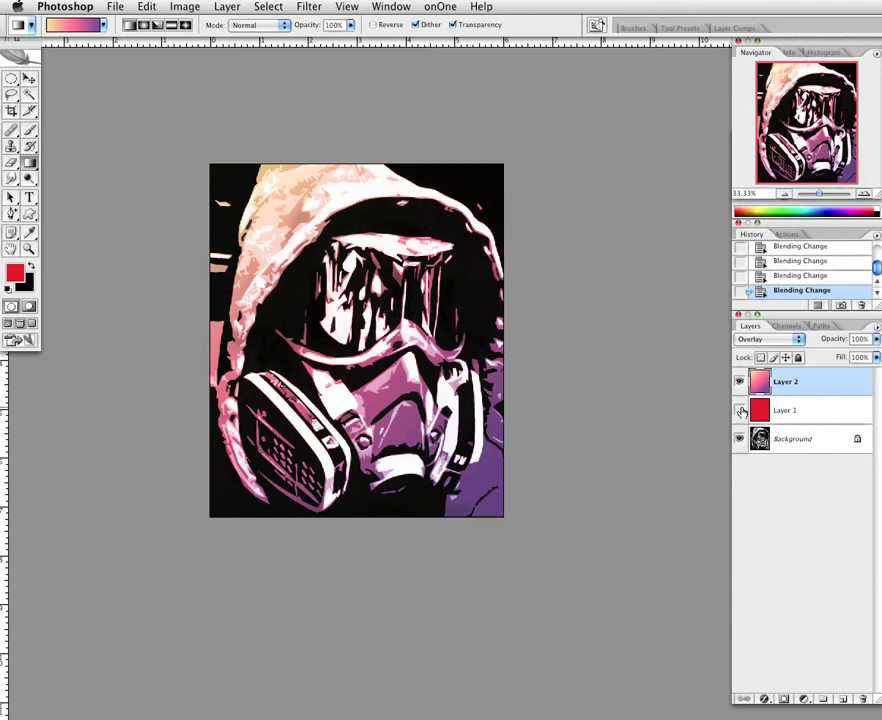
{"action": "left_click", "coordinate": [740, 410]}
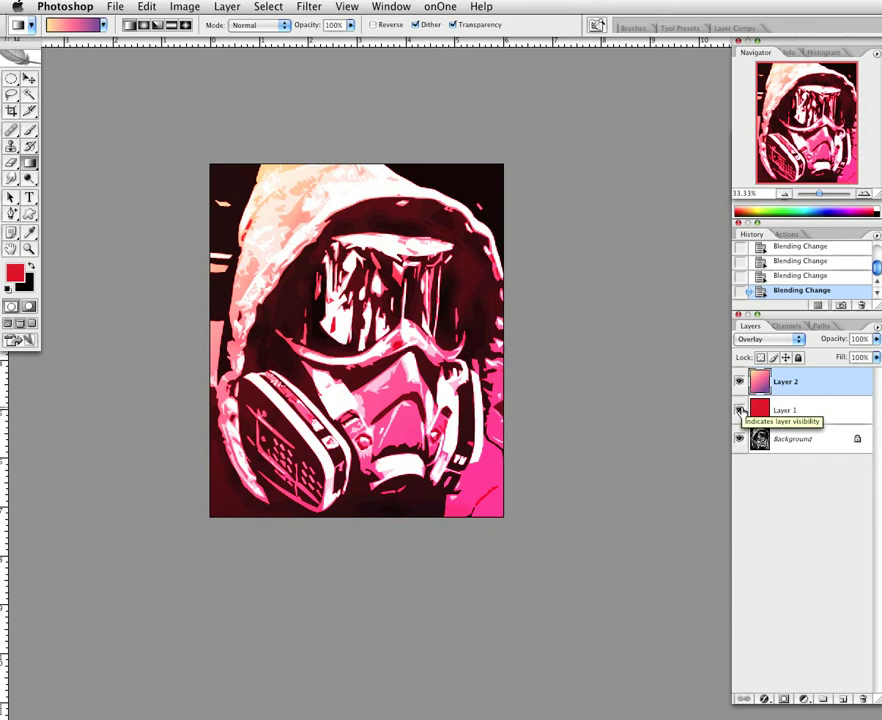
{"action": "left_click", "coordinate": [740, 410]}
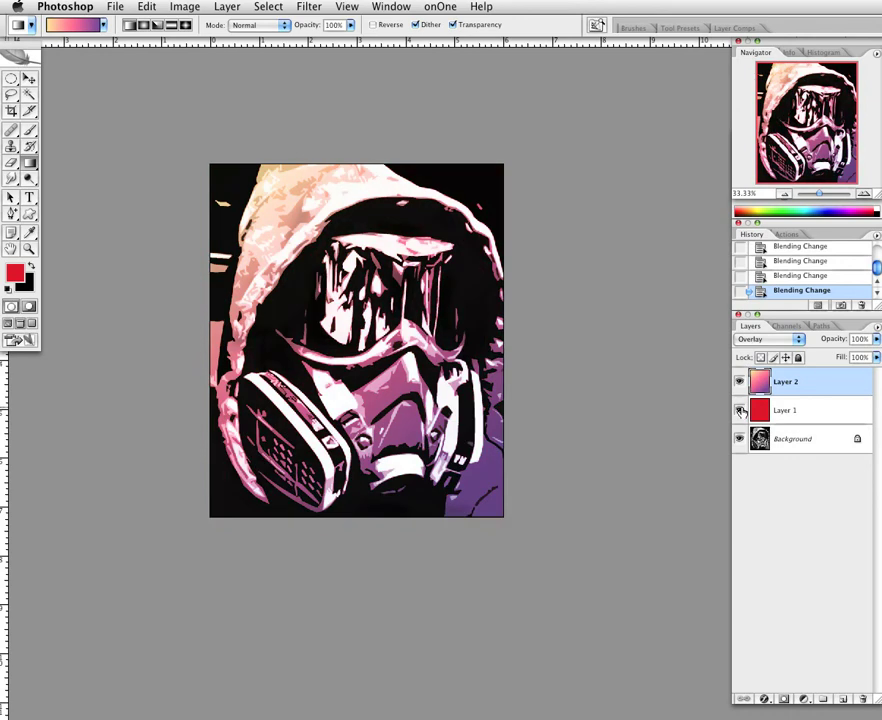
{"action": "left_click", "coordinate": [740, 410]}
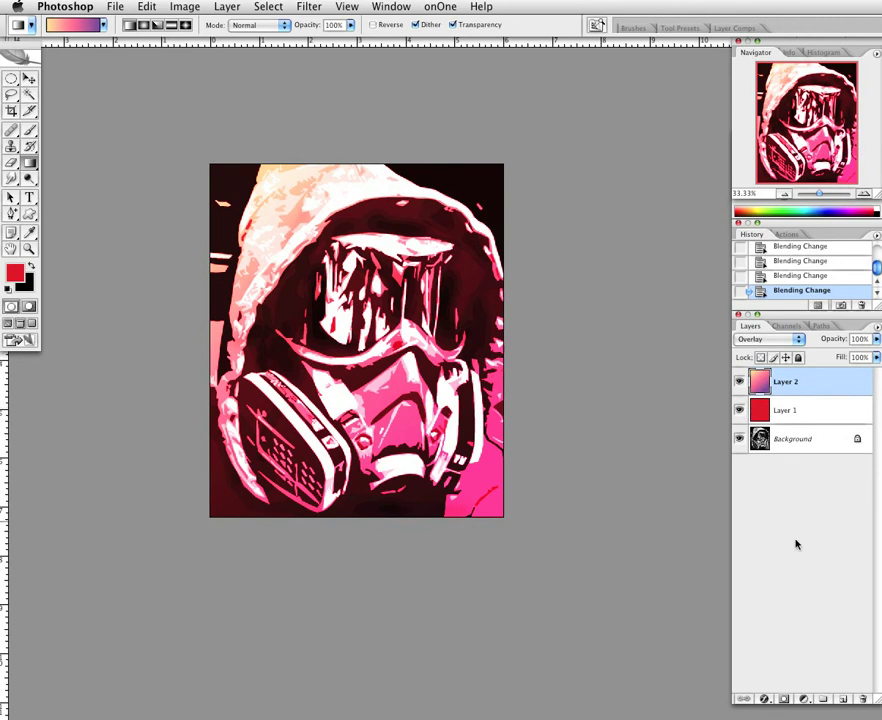
- Add a Levels adjustment layer on top with the RGB black input level set to 31
{"action": "left_click", "coordinate": [803, 700]}
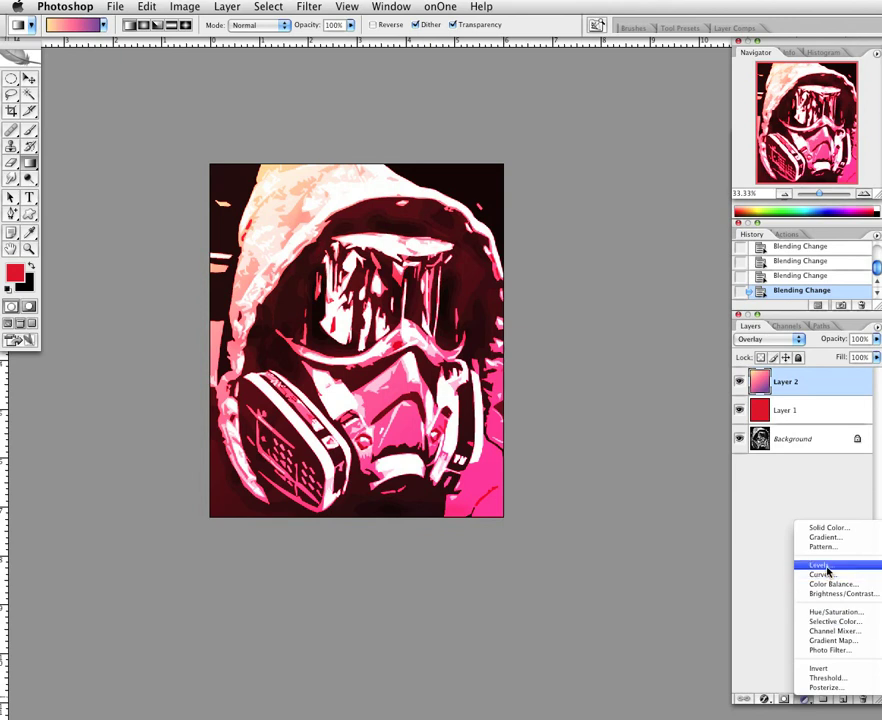
{"action": "left_click", "coordinate": [820, 566]}
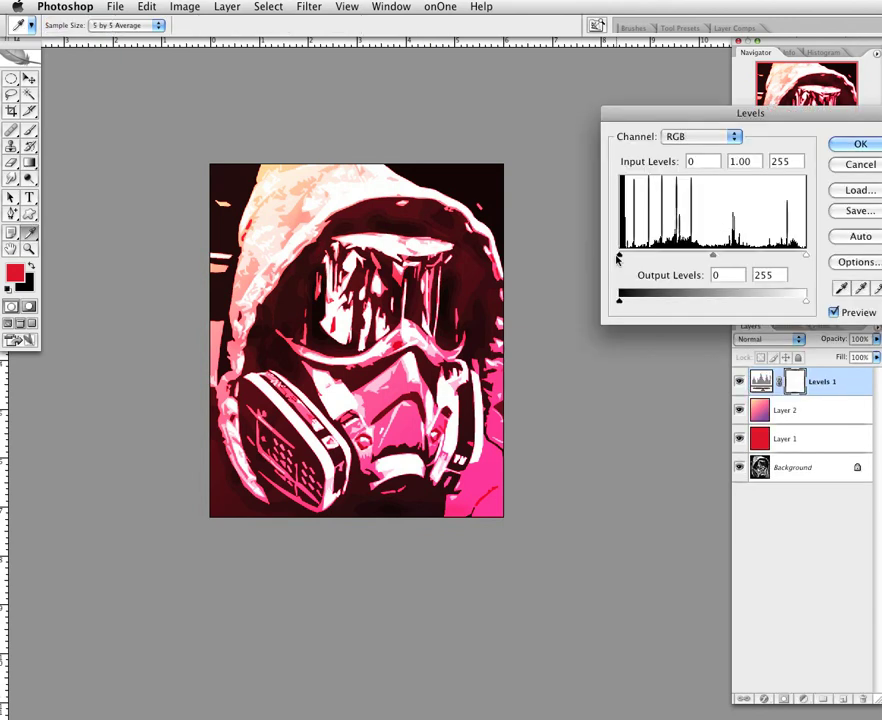
{"action": "left_click_drag", "start_coordinate": [618, 258], "coordinate": [642, 258]}
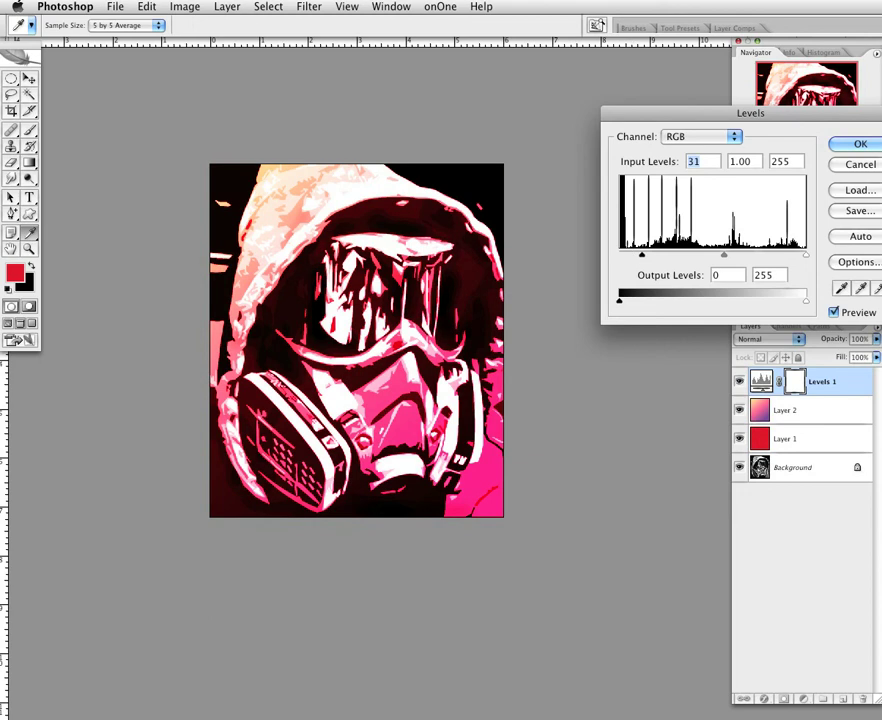
{"action": "left_click_drag", "start_coordinate": [806, 257], "coordinate": [840, 249]}
{"action": "left_click", "coordinate": [845, 146]}
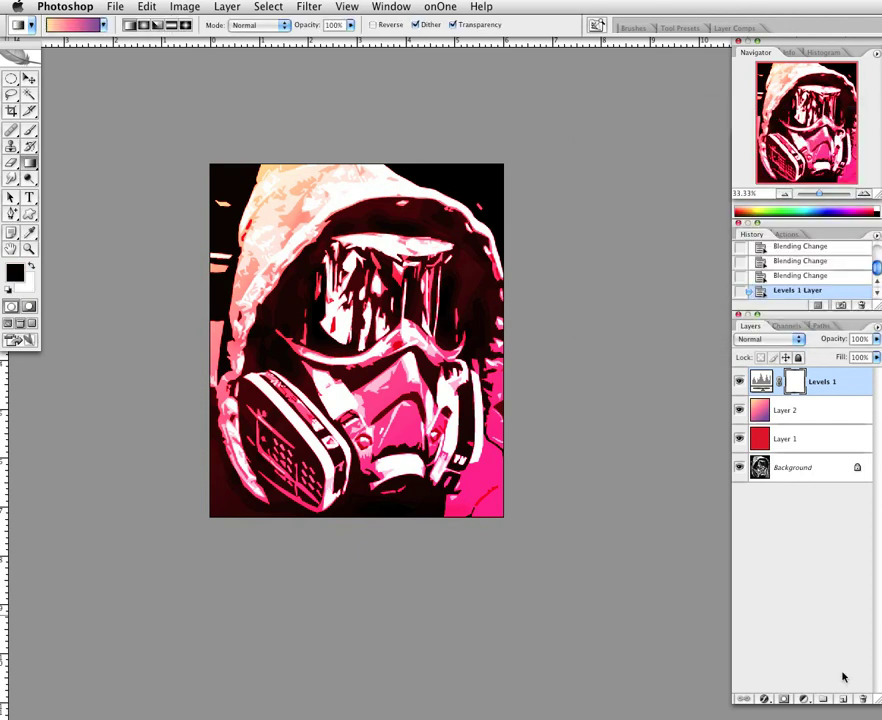
- Try a Hue/Saturation adjustment layer with hue -43, saturation +91 and lightness -65, then cancel it
{"action": "left_click", "coordinate": [805, 699]}
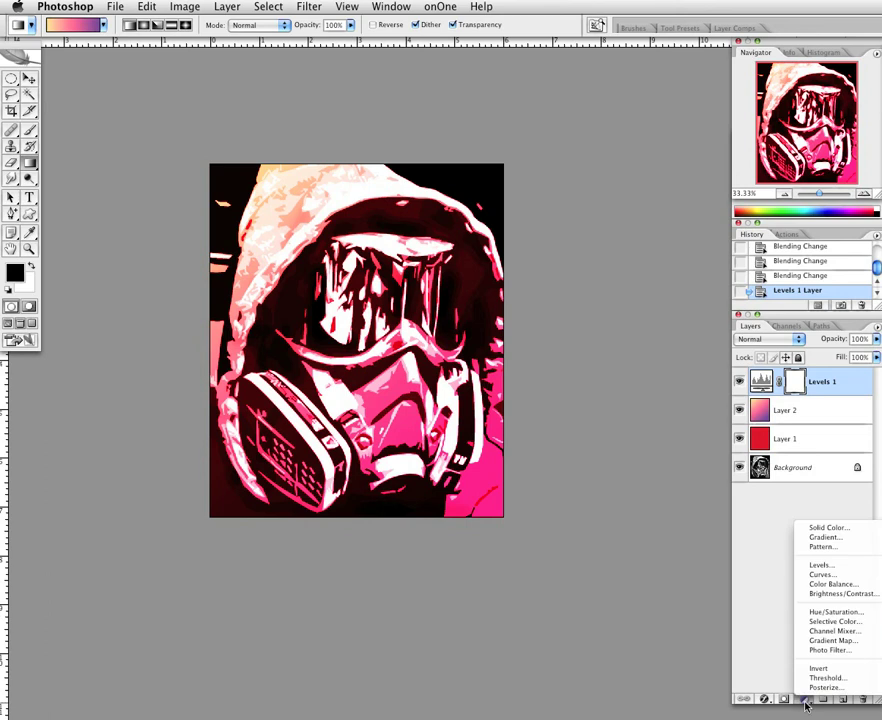
{"action": "left_click", "coordinate": [831, 610]}
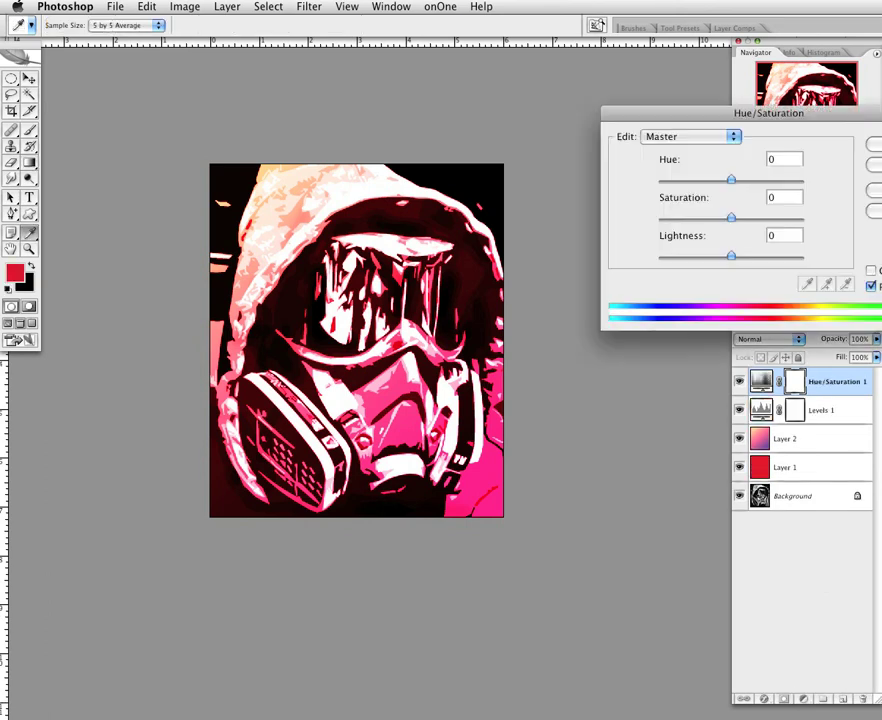
{"action": "left_click_drag", "start_coordinate": [879, 123], "coordinate": [728, 92]}
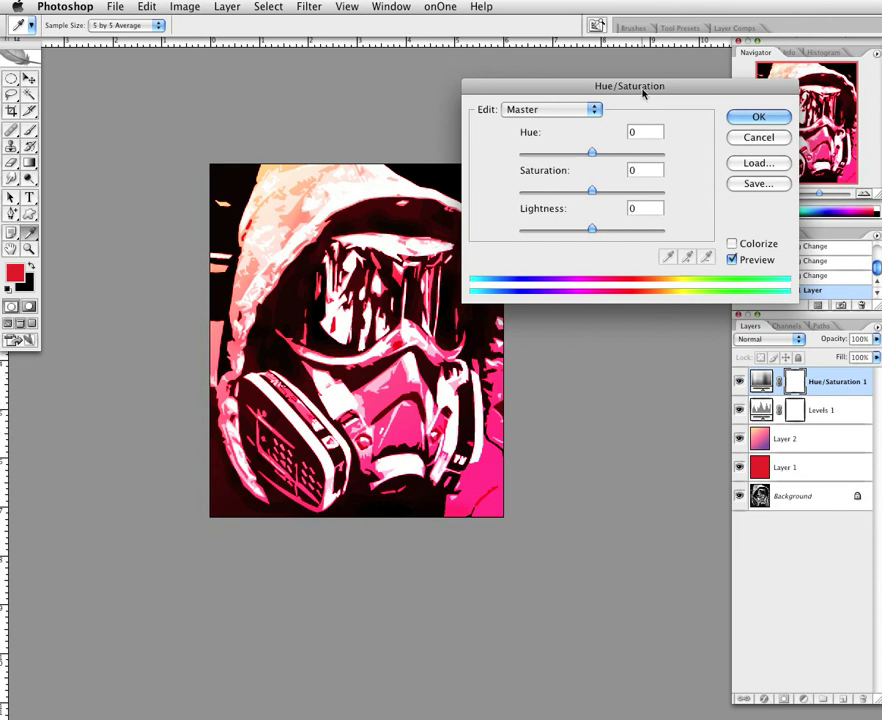
{"action": "left_click_drag", "start_coordinate": [643, 92], "coordinate": [719, 84]}
{"action": "left_click_drag", "start_coordinate": [667, 145], "coordinate": [636, 146]}
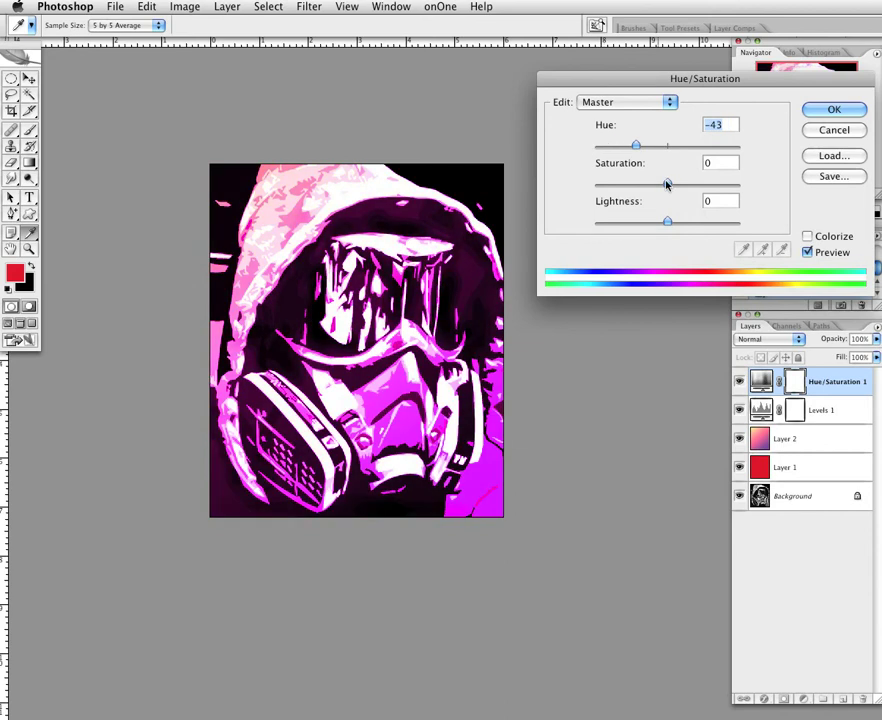
{"action": "left_click_drag", "start_coordinate": [667, 184], "coordinate": [735, 187]}
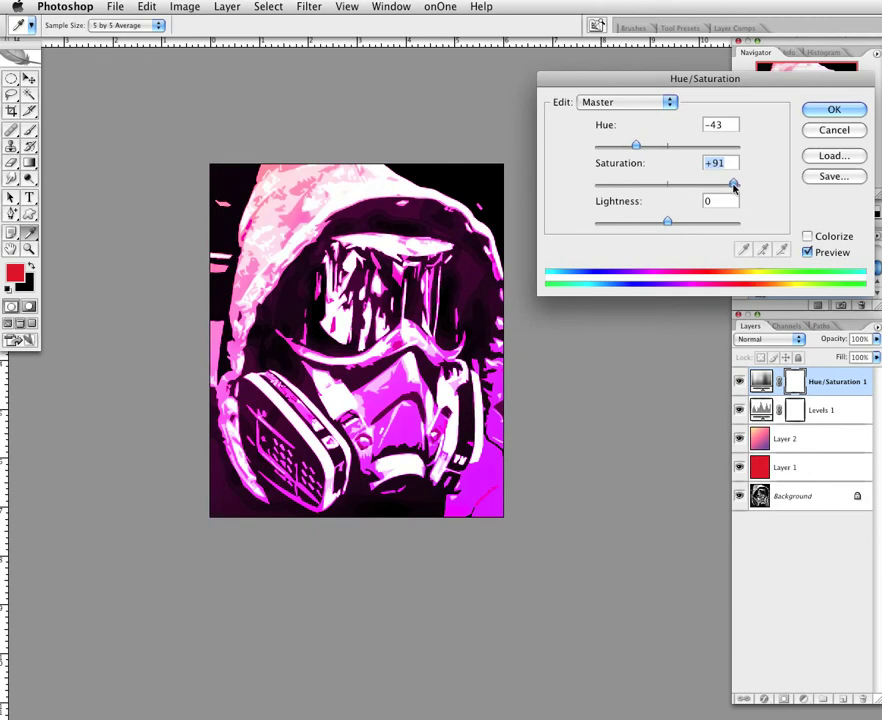
{"action": "left_click_drag", "start_coordinate": [673, 224], "coordinate": [620, 222]}
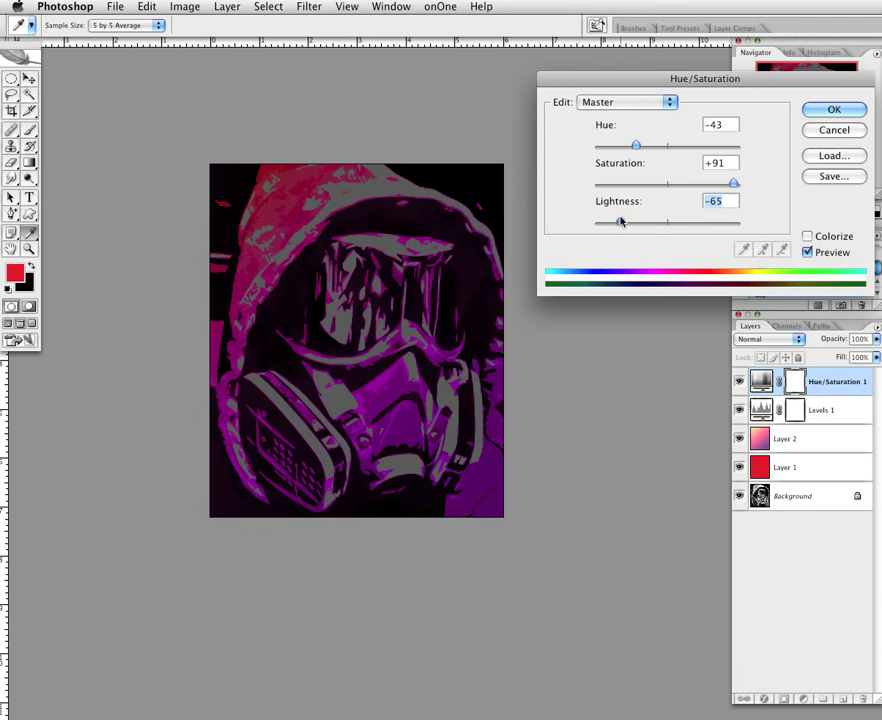
{"action": "left_click", "coordinate": [833, 131]}
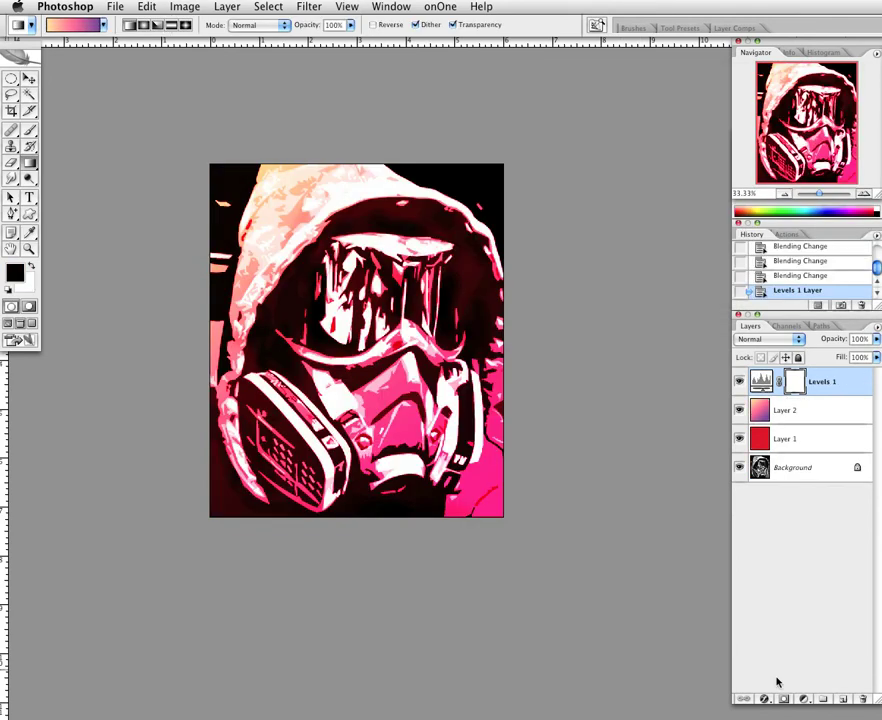
- Add an Invert adjustment layer above the Levels layer and compare the image with and without it, leaving it shown
{"action": "left_click", "coordinate": [804, 699]}
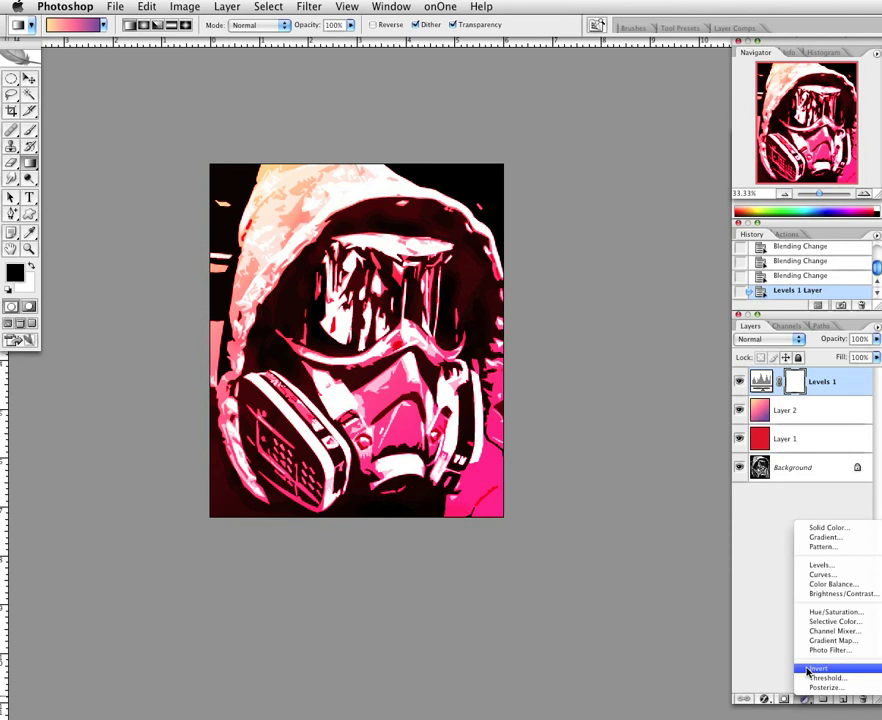
{"action": "left_click", "coordinate": [810, 669]}
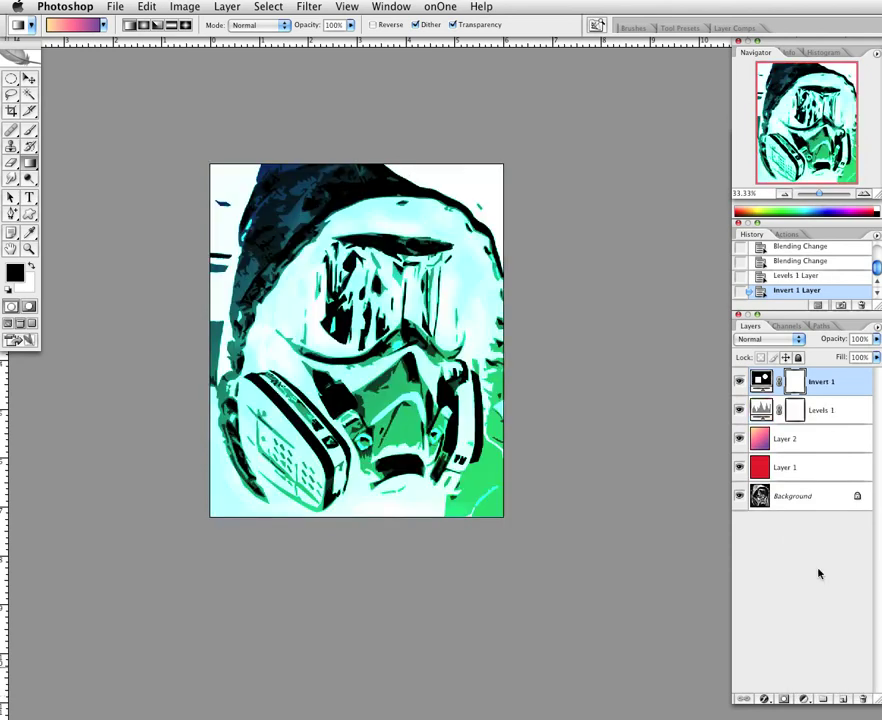
{"action": "left_click", "coordinate": [738, 382]}
{"action": "left_click", "coordinate": [738, 382]}
- Add a Curves adjustment layer on top, with RGB curve points at input 72, output 33 and input 202, output 134
{"action": "left_click", "coordinate": [805, 699]}
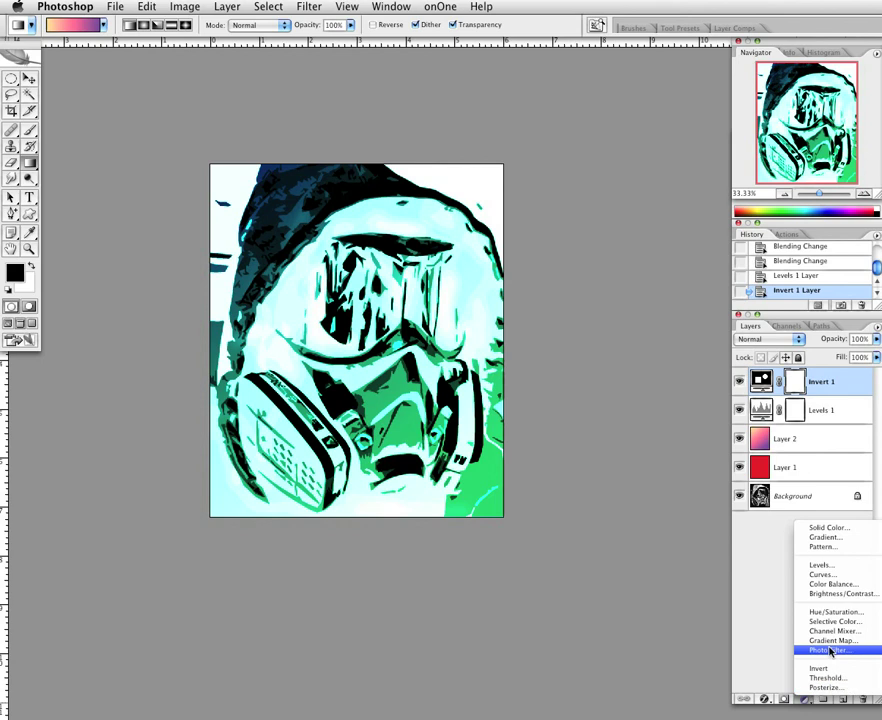
{"action": "left_click", "coordinate": [843, 576]}
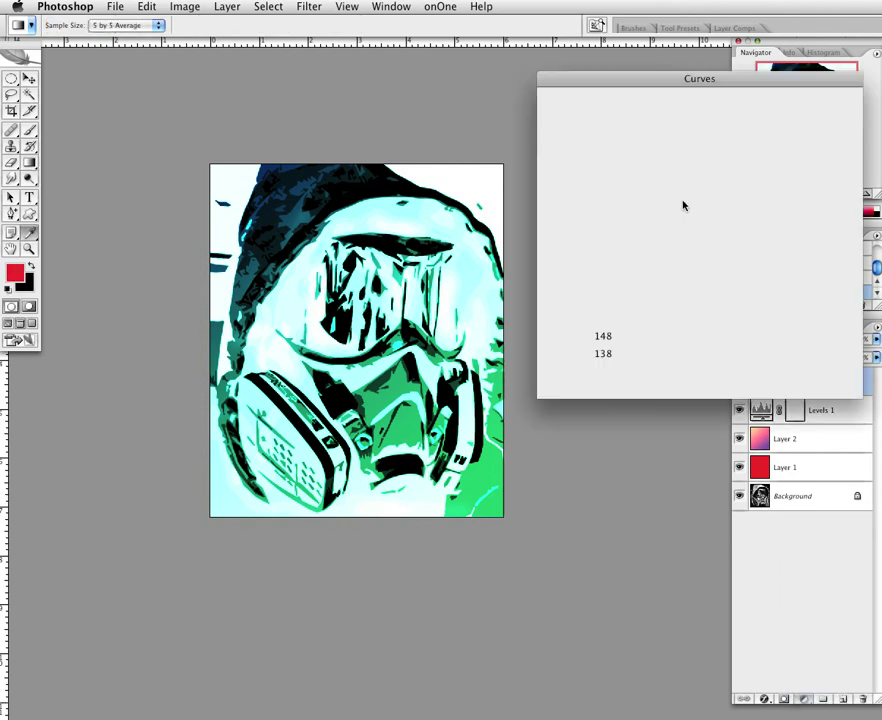
{"action": "left_click_drag", "start_coordinate": [637, 245], "coordinate": [654, 264]}
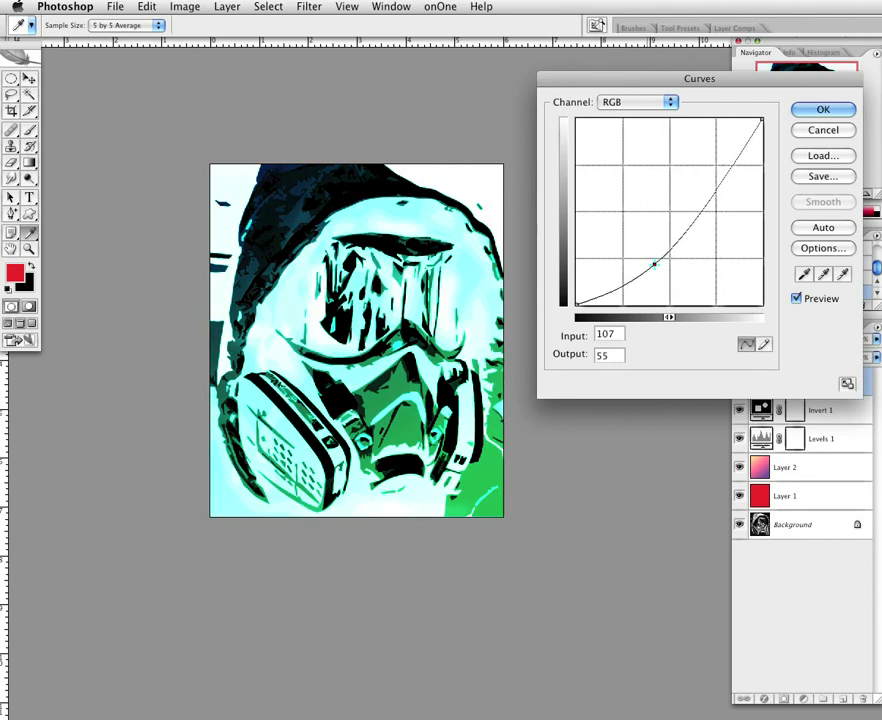
{"action": "left_click_drag", "start_coordinate": [727, 179], "coordinate": [719, 257]}
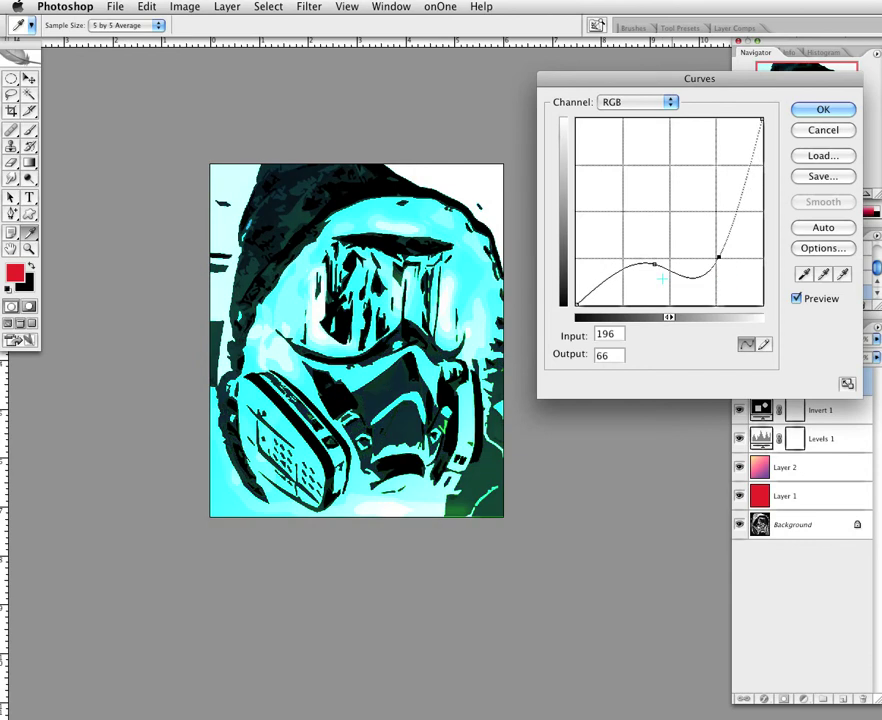
{"action": "left_click", "coordinate": [652, 265]}
{"action": "left_click_drag", "start_coordinate": [651, 265], "coordinate": [628, 280]}
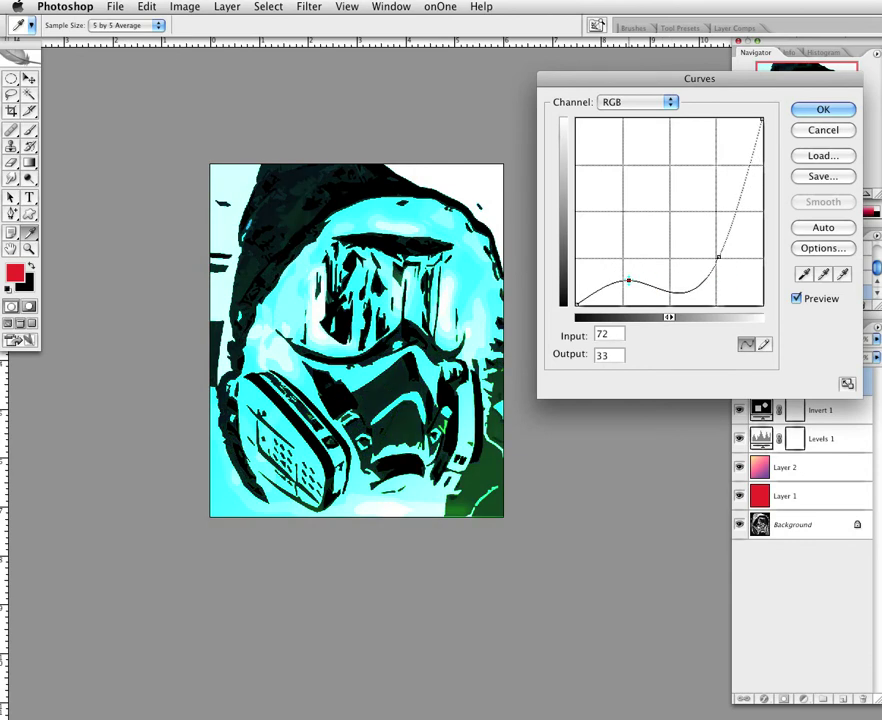
{"action": "left_click_drag", "start_coordinate": [716, 255], "coordinate": [722, 207]}
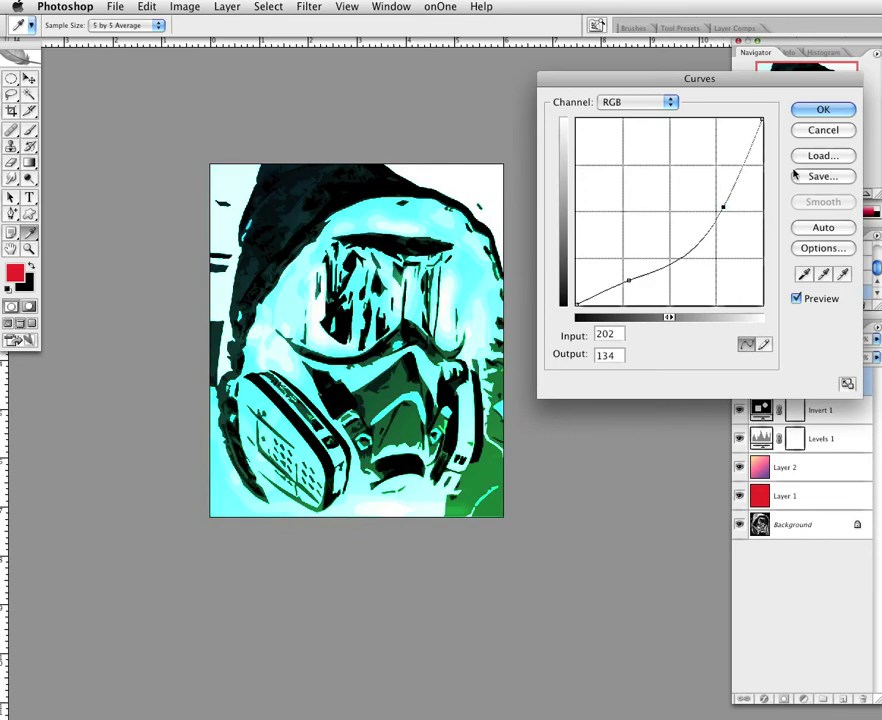
{"action": "left_click", "coordinate": [822, 110]}
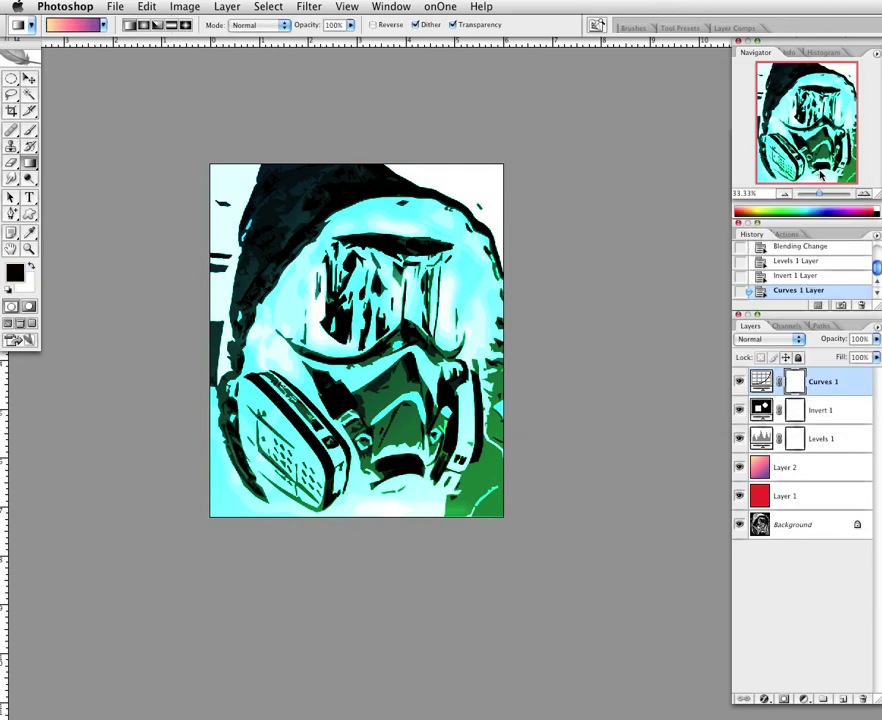
- Create a new layer group on top and move the Curves, Invert and Levels adjustment layers into it
{"action": "left_click", "coordinate": [826, 442], "text": "shift"}
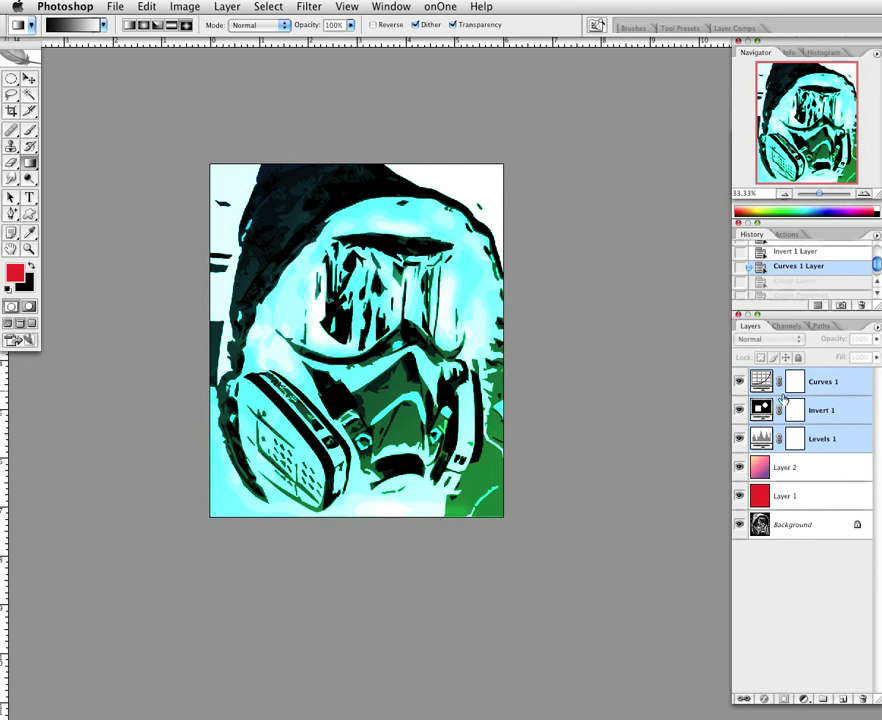
{"action": "left_click", "coordinate": [822, 700]}
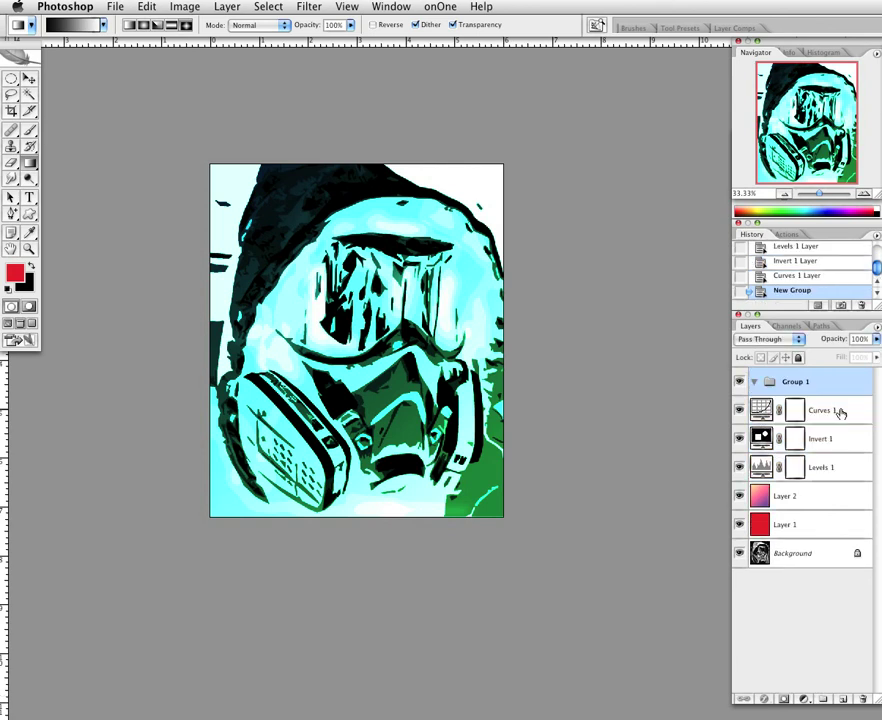
{"action": "left_click", "coordinate": [838, 412]}
{"action": "left_click", "coordinate": [840, 456], "text": "shift"}
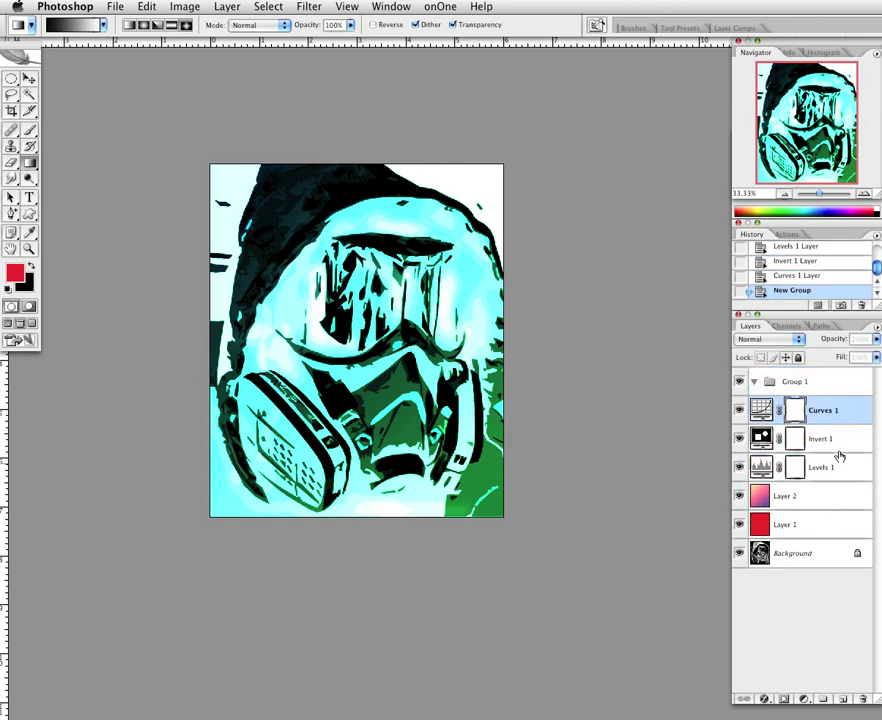
{"action": "left_click_drag", "start_coordinate": [840, 412], "coordinate": [807, 383]}
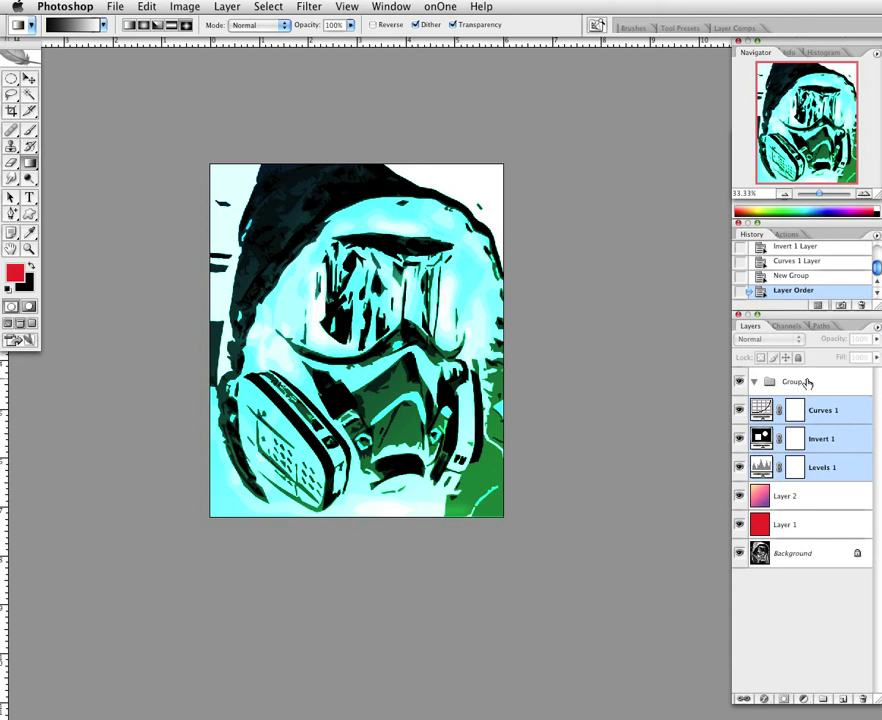
{"action": "left_click", "coordinate": [755, 382]}
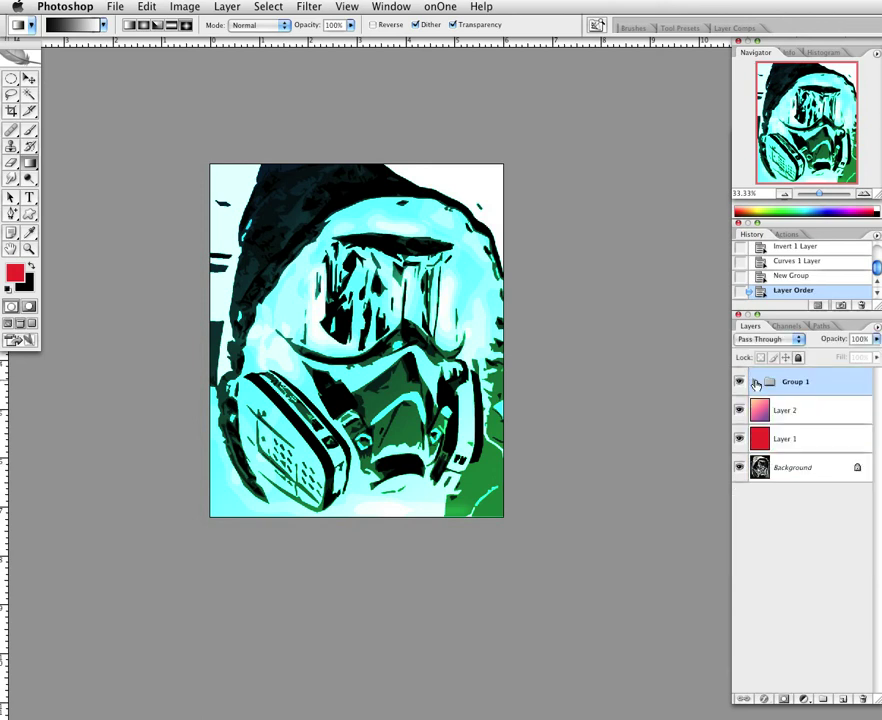
- Rename the new layer group as Adjustment Layers and collapse it
{"action": "left_click", "coordinate": [755, 383]}
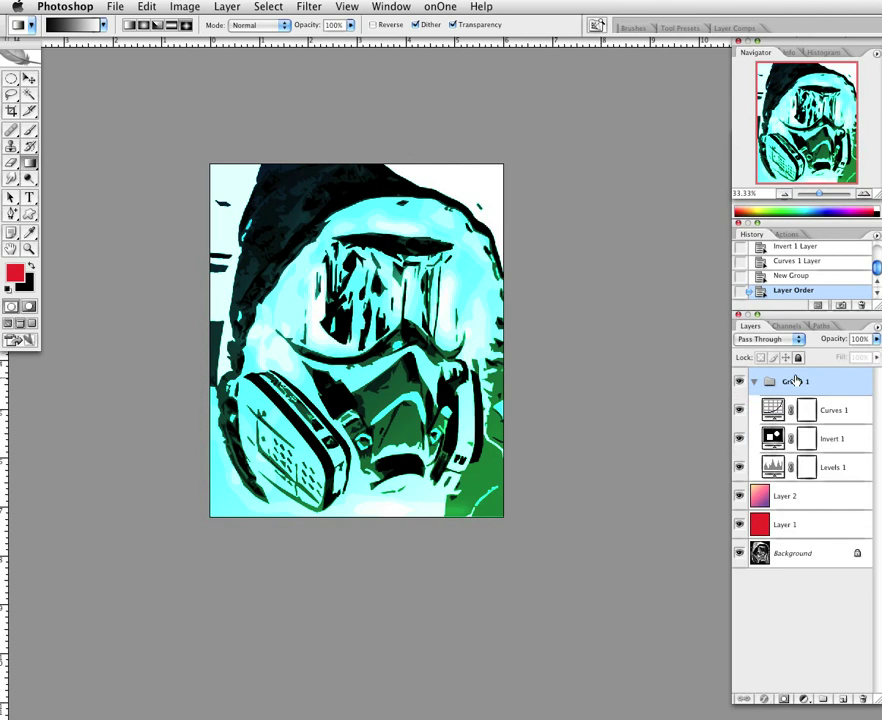
{"action": "double_click", "coordinate": [795, 381]}
{"action": "type", "text": "Adjustment Layer"}
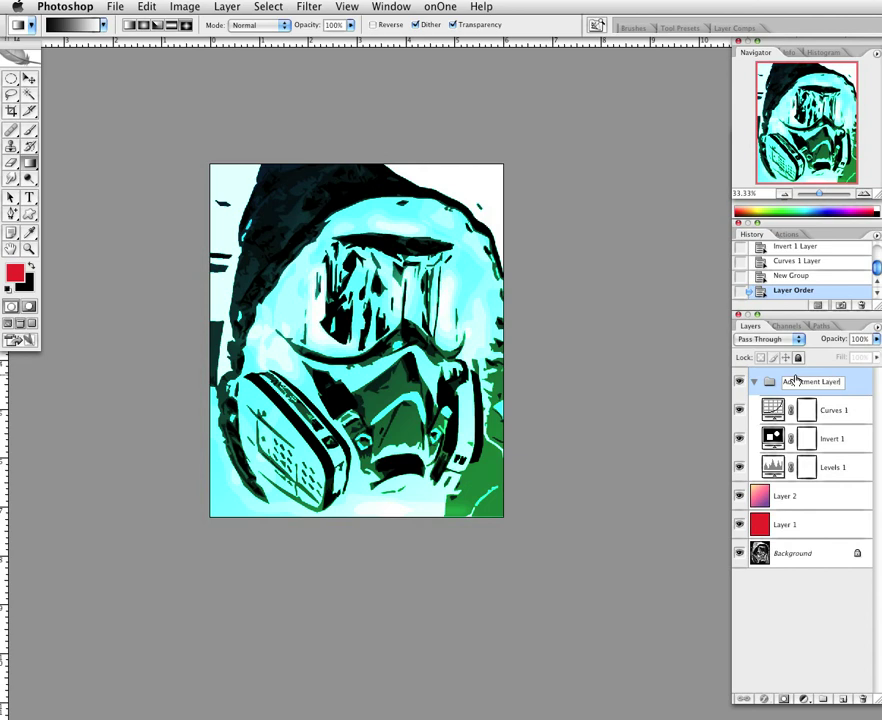
{"action": "type", "text": "s"}
{"action": "key", "text": "Return"}
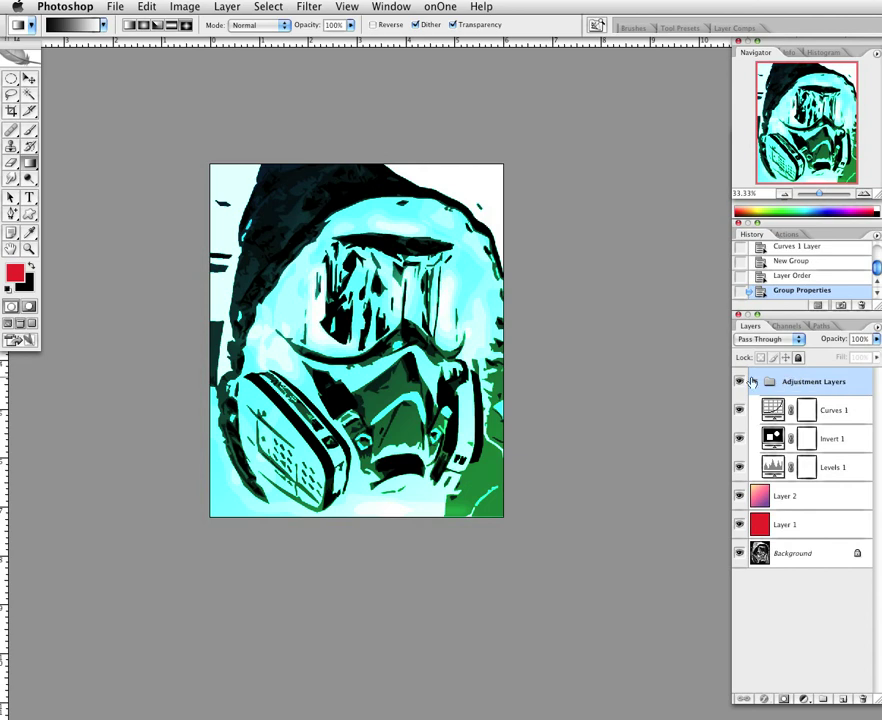
{"action": "left_click", "coordinate": [754, 381]}
- Compare the image with and without the Adjustment Layers group, leaving the group shown
{"action": "left_click", "coordinate": [740, 382]}
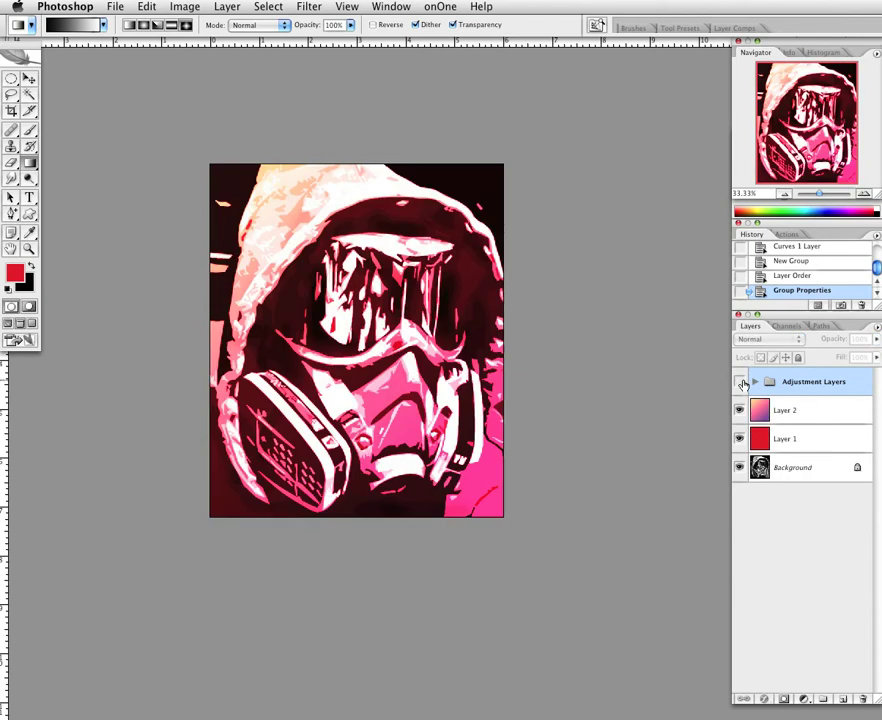
{"action": "left_click", "coordinate": [740, 382]}
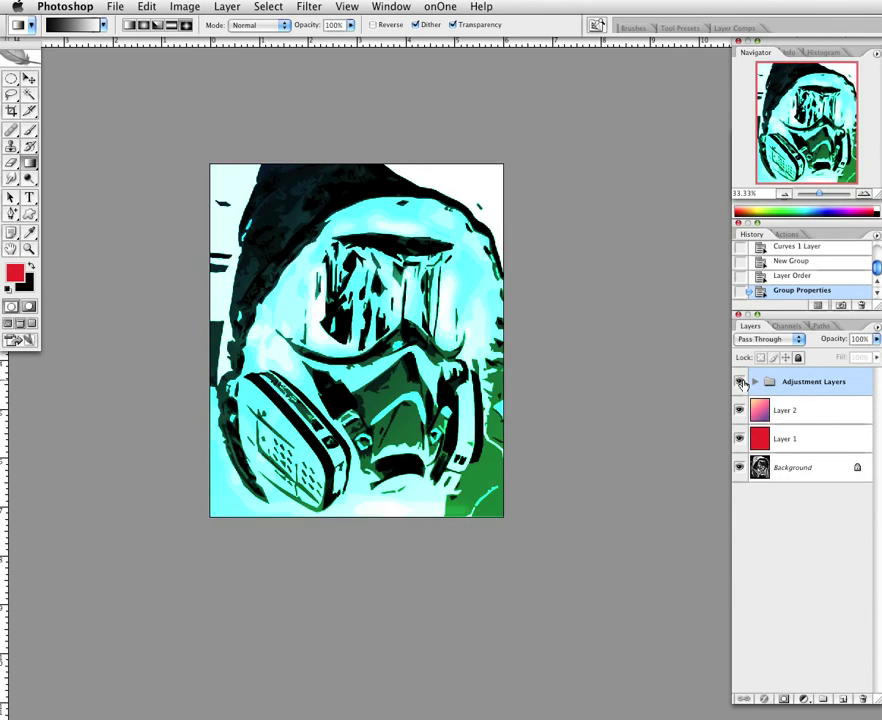
{"action": "left_click", "coordinate": [740, 382]}
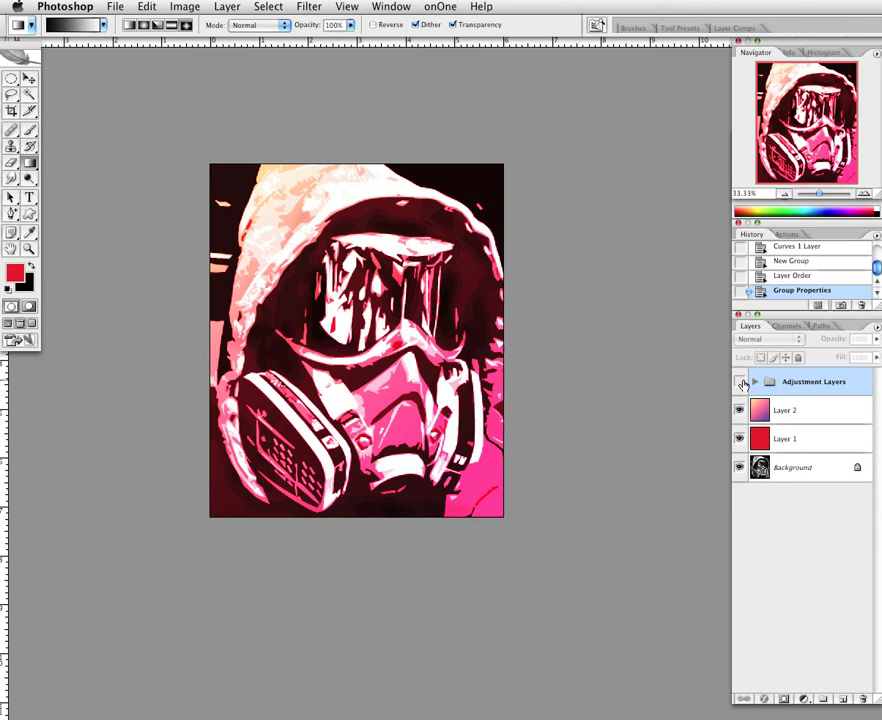
{"action": "left_click", "coordinate": [740, 382]}
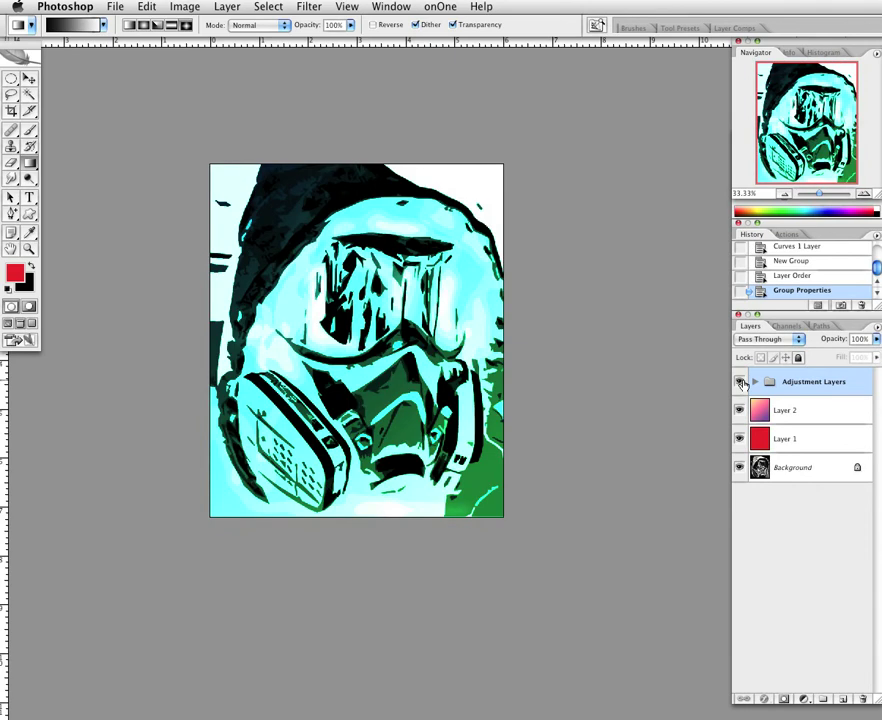
- Undo the group's renaming, layer moves and creation by reverting to the Curves 1 Layer history state
{"action": "left_click", "coordinate": [810, 276]}
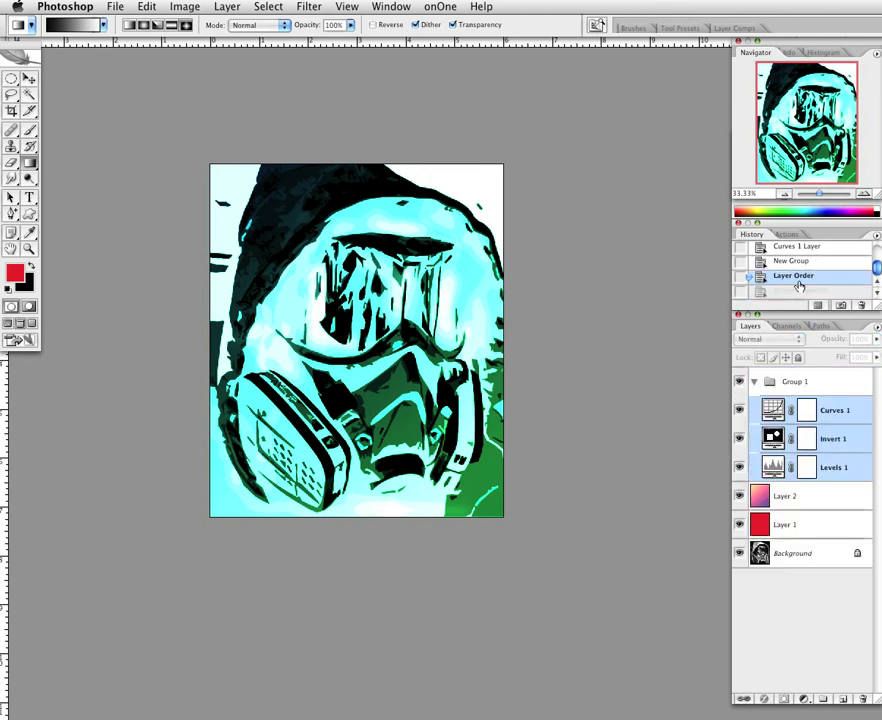
{"action": "left_click", "coordinate": [800, 248]}
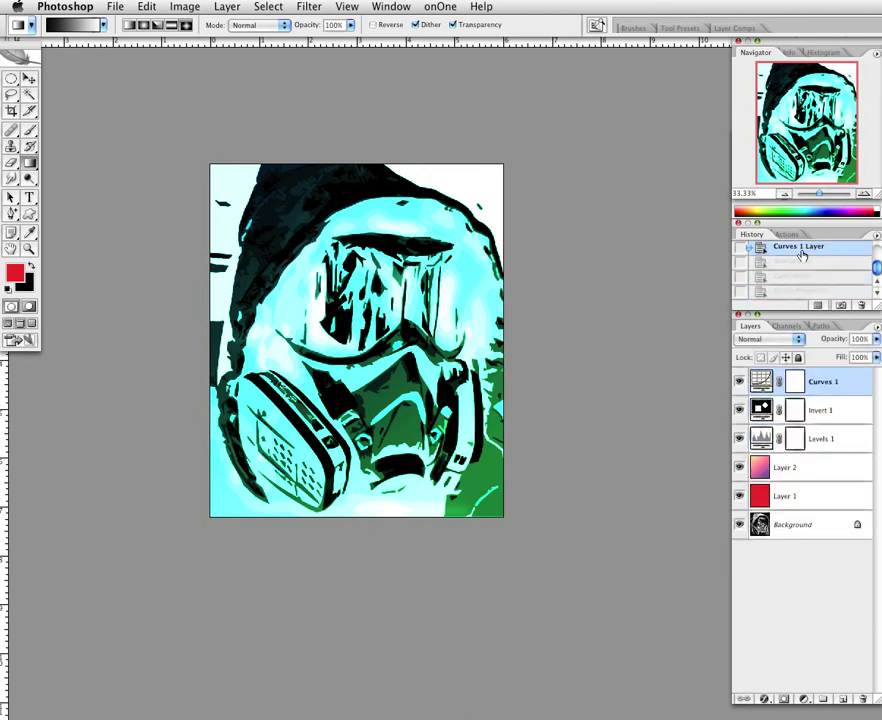
- Group the Curves, Invert and Levels adjustment layers with the Group Layers command, check the group's contents and leave it collapsed
{"action": "left_click", "coordinate": [820, 442], "text": "shift"}
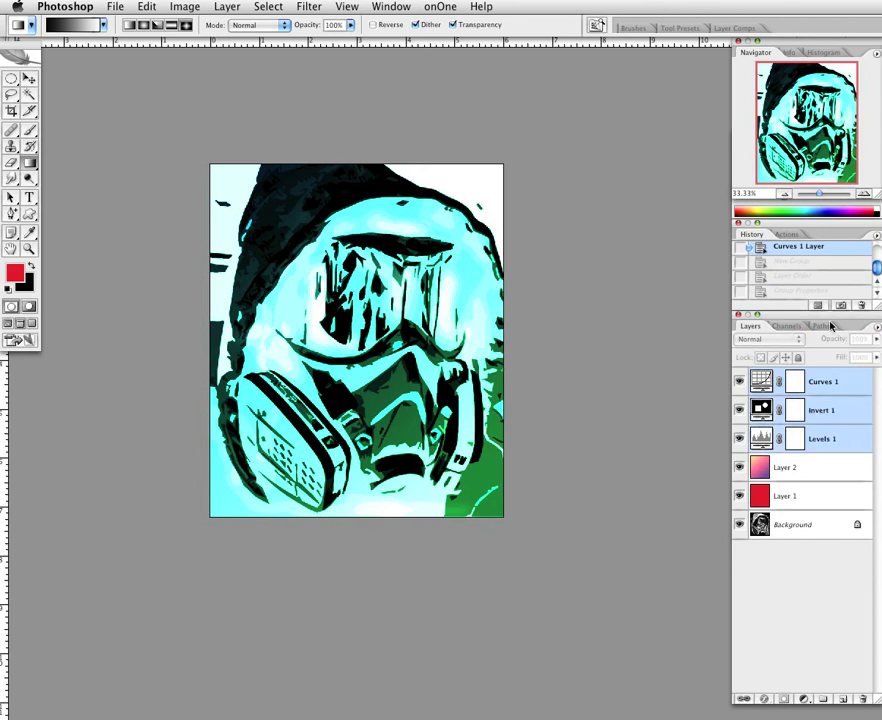
{"action": "left_click", "coordinate": [228, 6]}
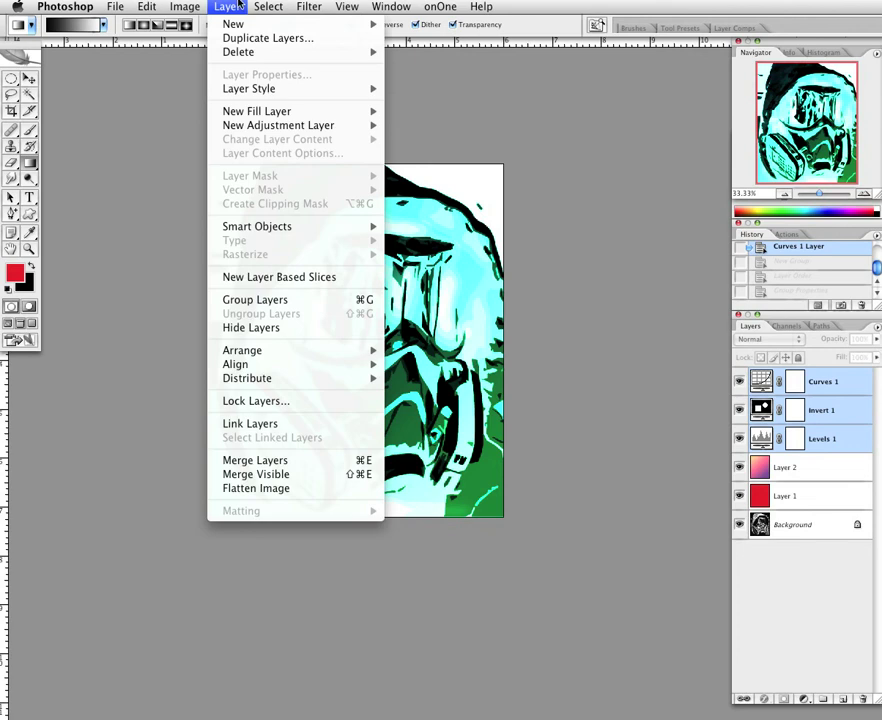
{"action": "left_click", "coordinate": [326, 302]}
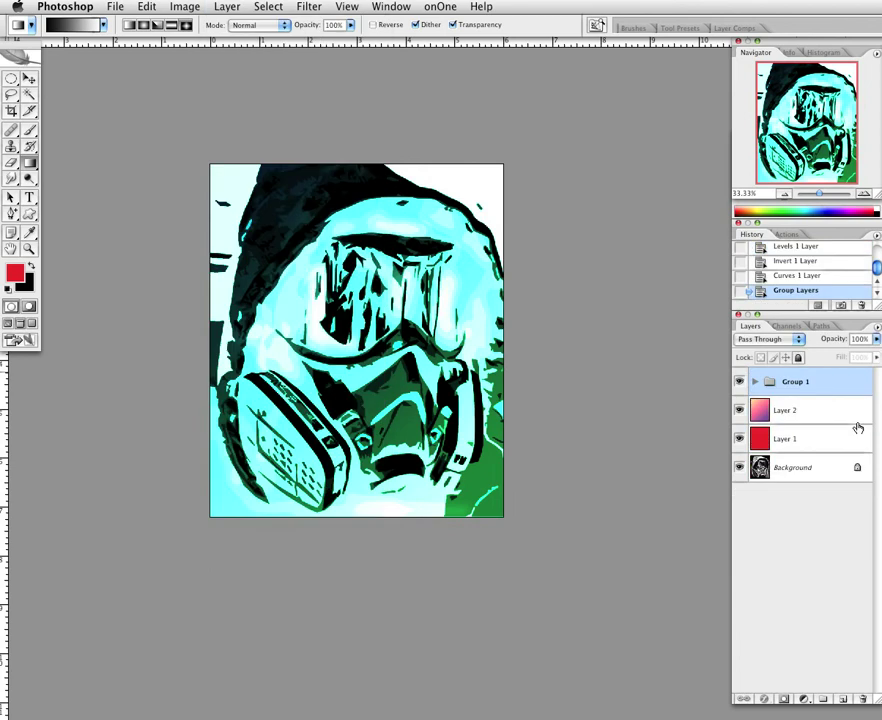
{"action": "left_click", "coordinate": [755, 382]}
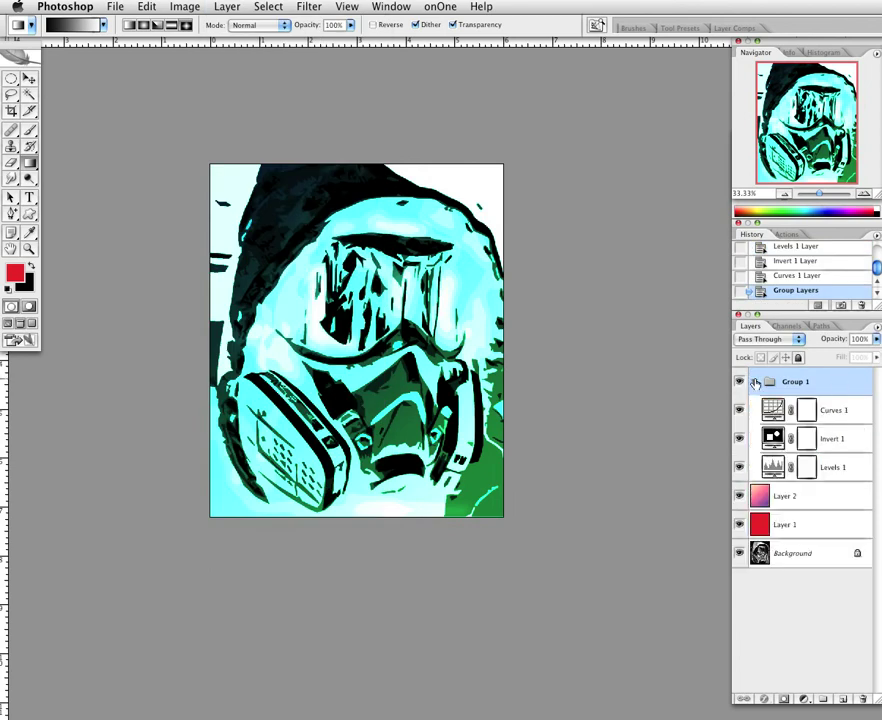
{"action": "left_click", "coordinate": [755, 382]}
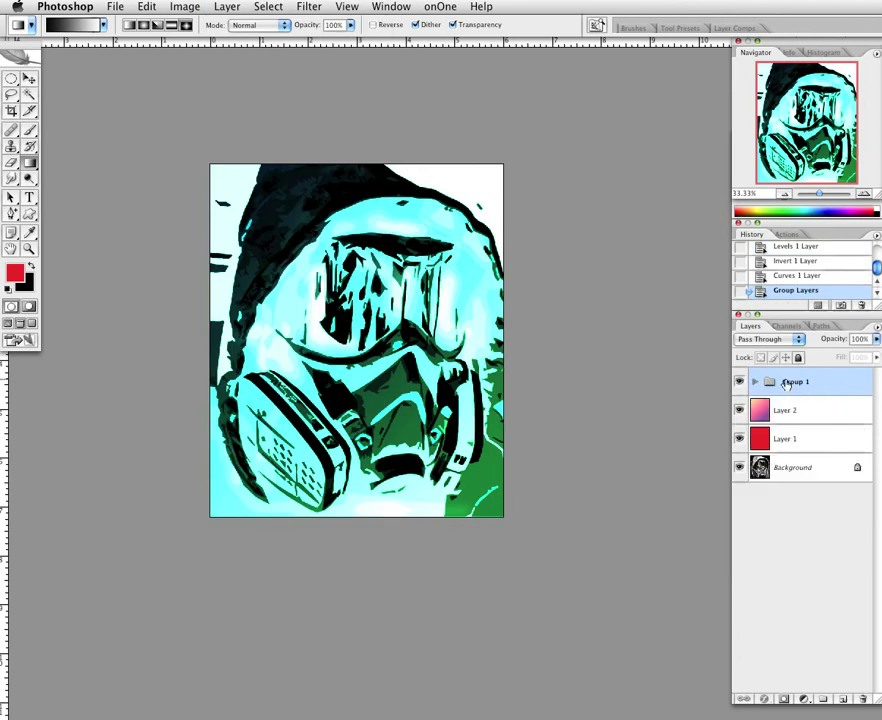
- Rename the layer group as Adjustment Layers, check its contents and leave it collapsed
{"action": "double_click", "coordinate": [790, 382]}
{"action": "type", "text": "Adjustment "}
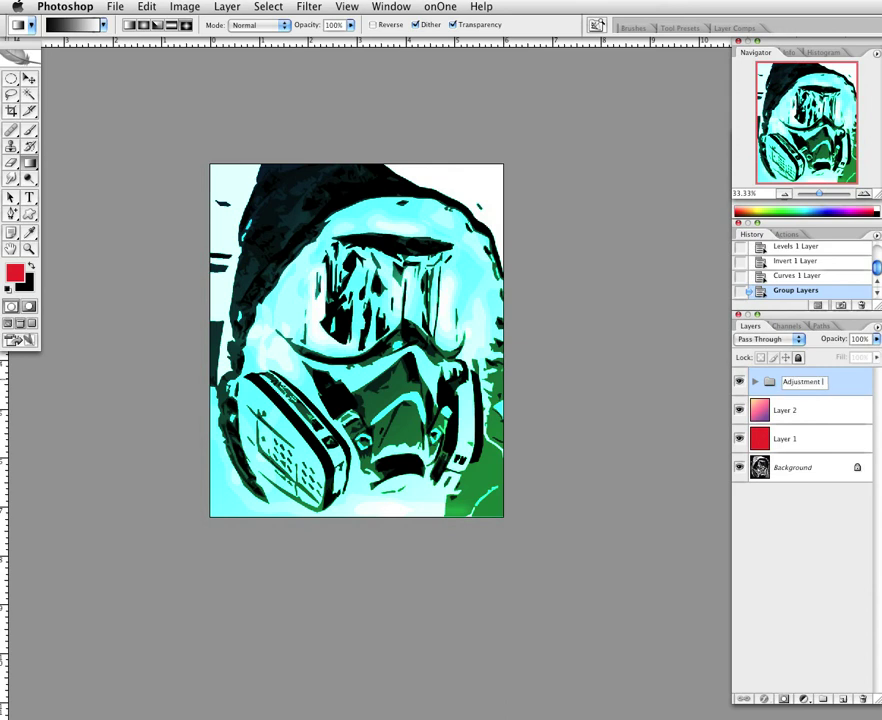
{"action": "type", "text": "Layers"}
{"action": "key", "text": "Return"}
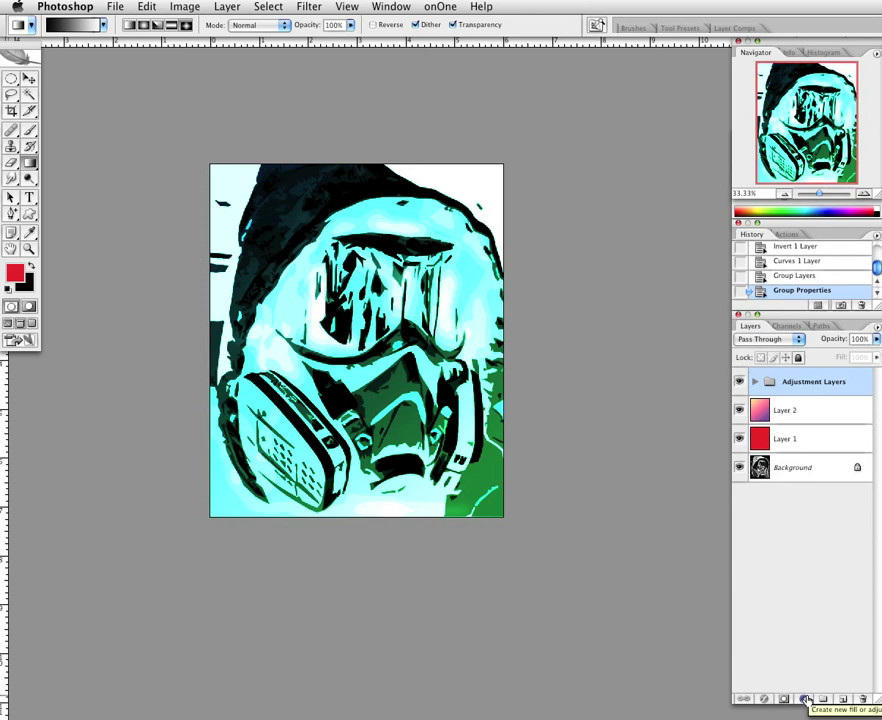
{"action": "left_click", "coordinate": [753, 383]}
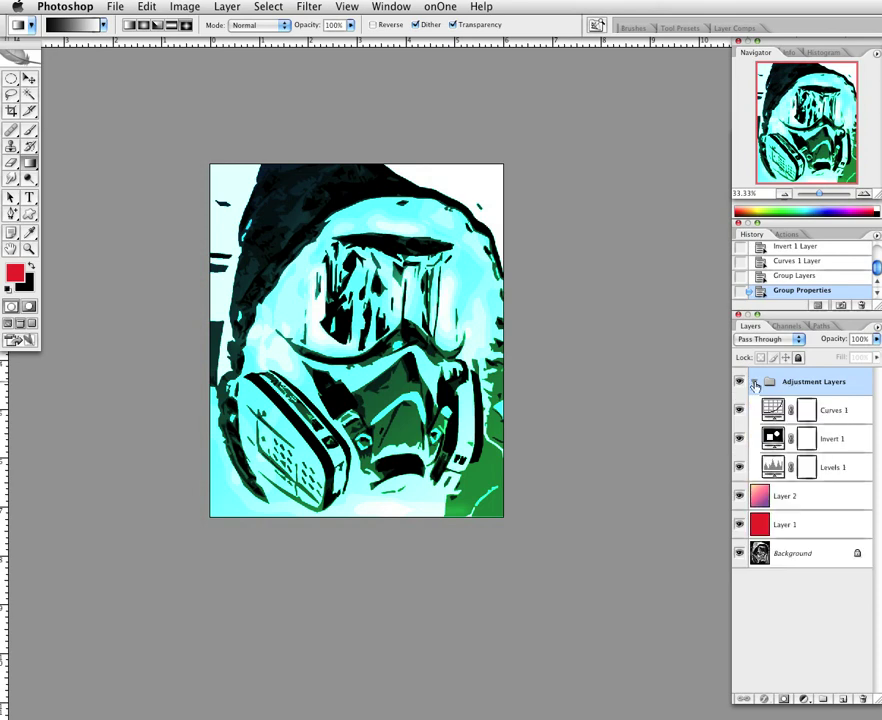
{"action": "left_click", "coordinate": [755, 383]}
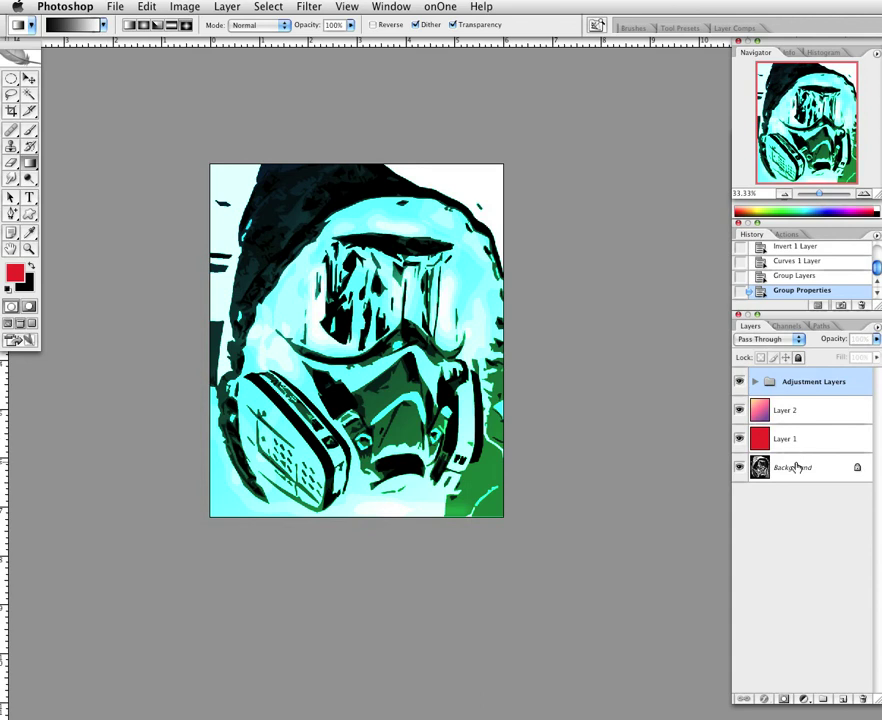
- Select the Background layer and hide the Adjustment Layers group, Layer 1 and Layer 2
{"action": "left_click", "coordinate": [797, 467]}
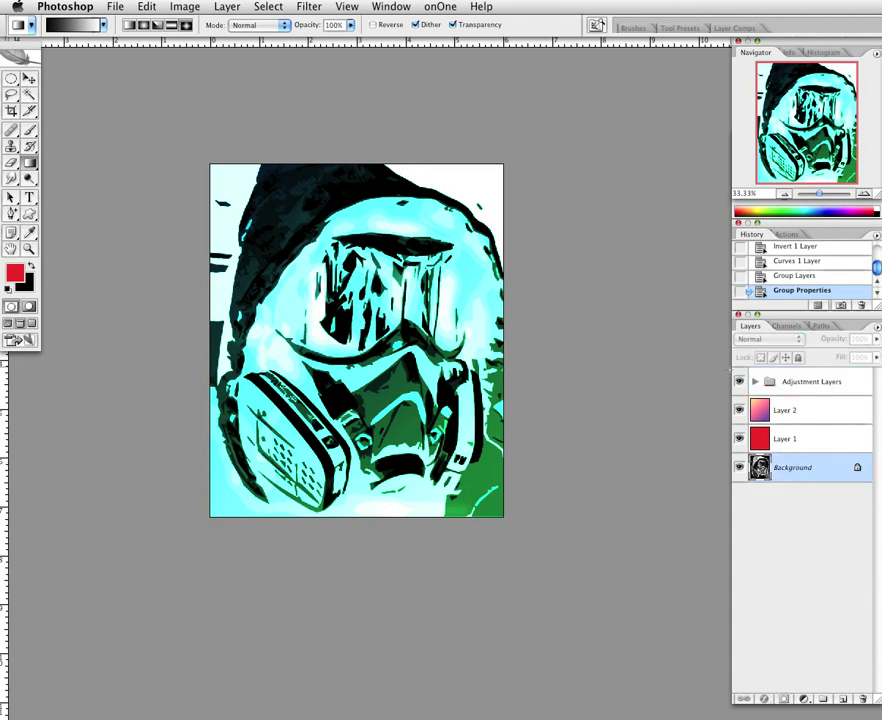
{"action": "left_click", "coordinate": [739, 382]}
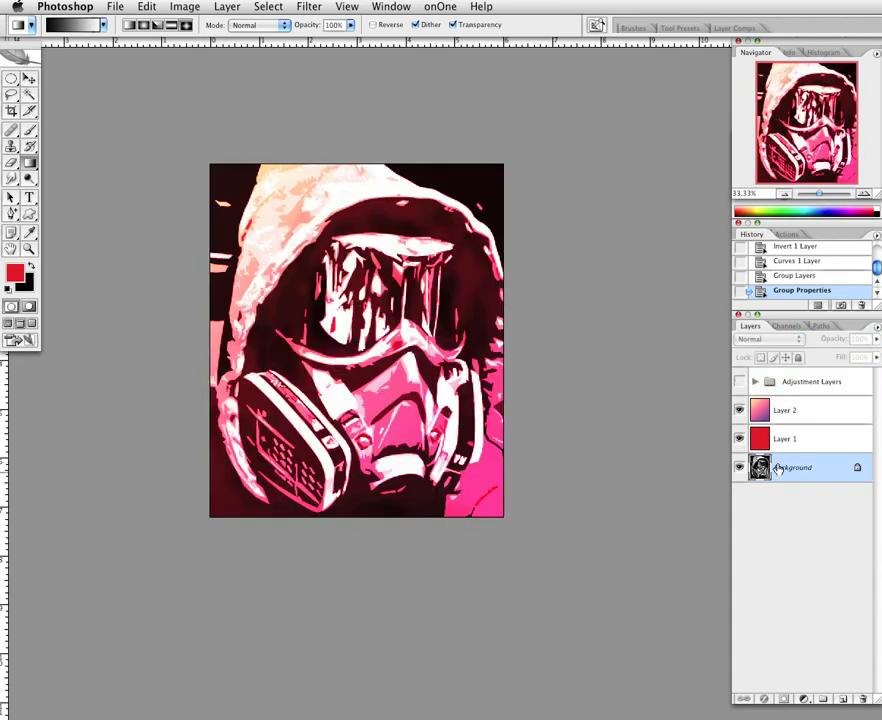
{"action": "left_click", "coordinate": [739, 439]}
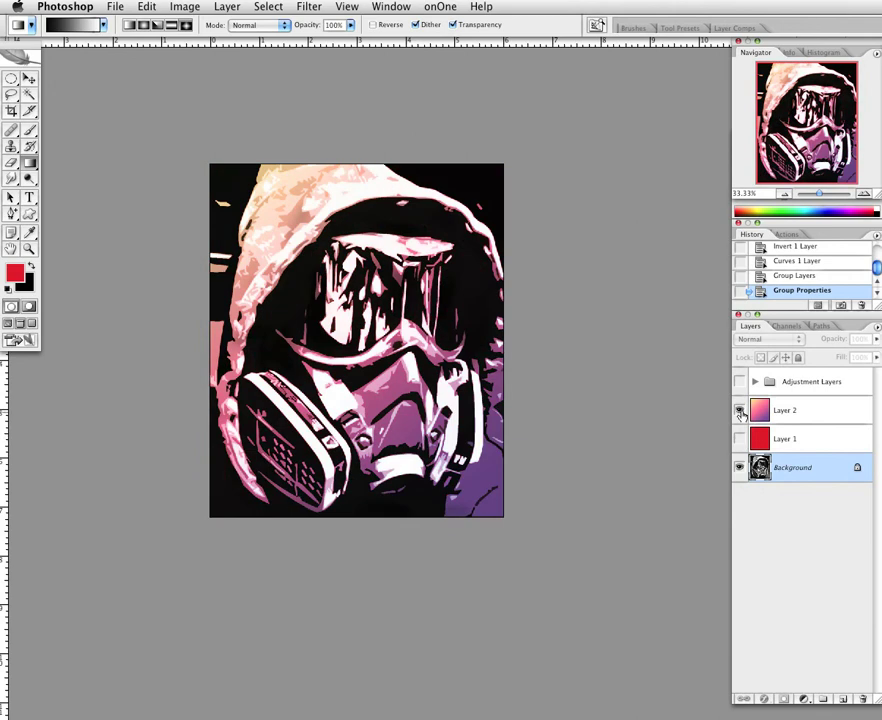
{"action": "left_click", "coordinate": [739, 411]}
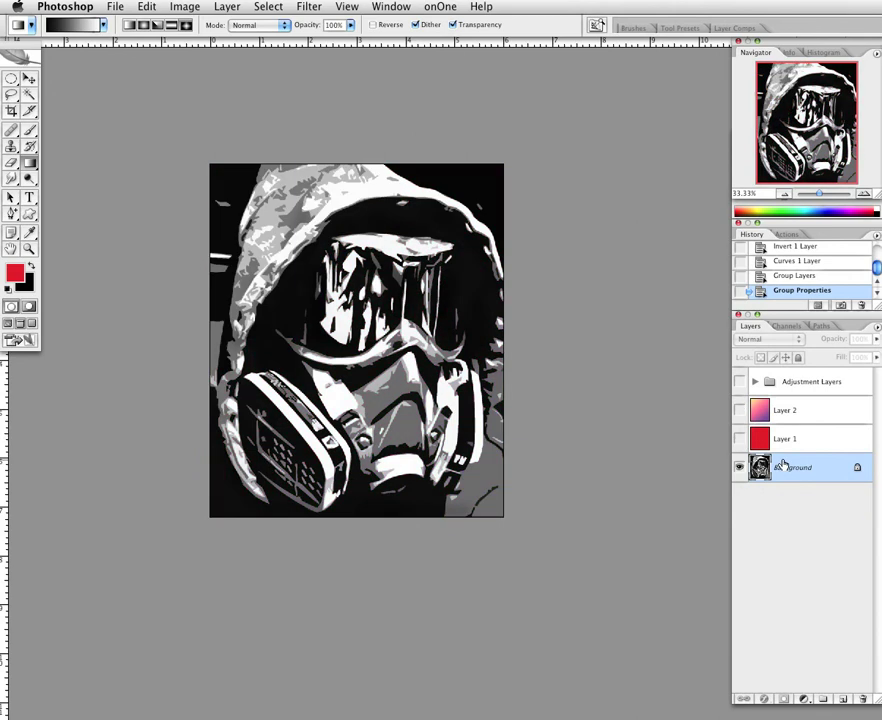
- Try a direct Curves adjustment on the Background with points at input 121, output 49 and input 222, output 141, and reset the curve
{"action": "left_click", "coordinate": [195, 6]}
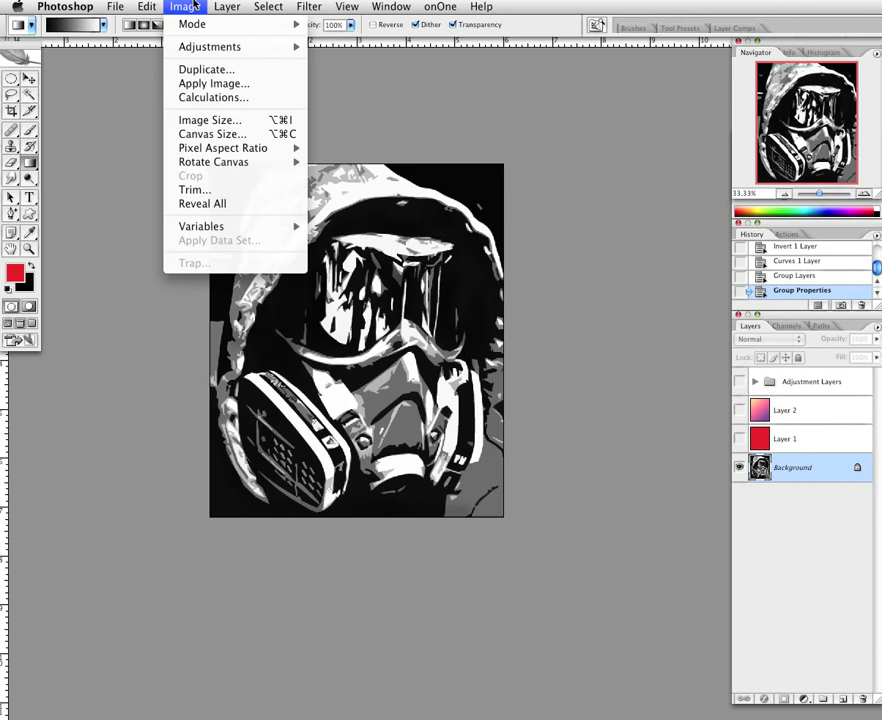
{"action": "mouse_move", "coordinate": [202, 46]}
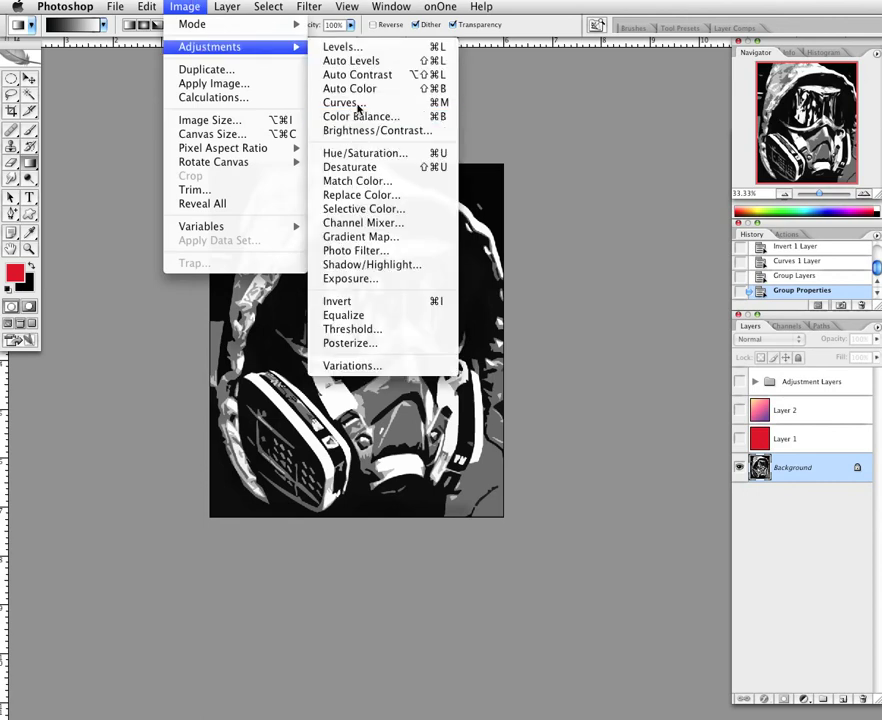
{"action": "left_click", "coordinate": [340, 102]}
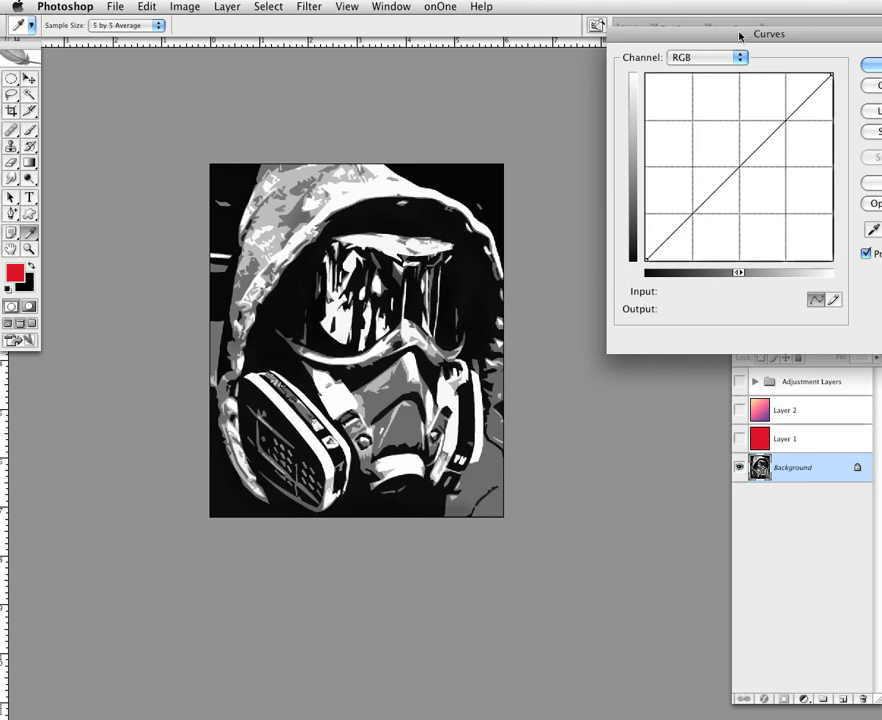
{"action": "left_click_drag", "start_coordinate": [740, 36], "coordinate": [628, 30]}
{"action": "left_click_drag", "start_coordinate": [605, 190], "coordinate": [622, 217]}
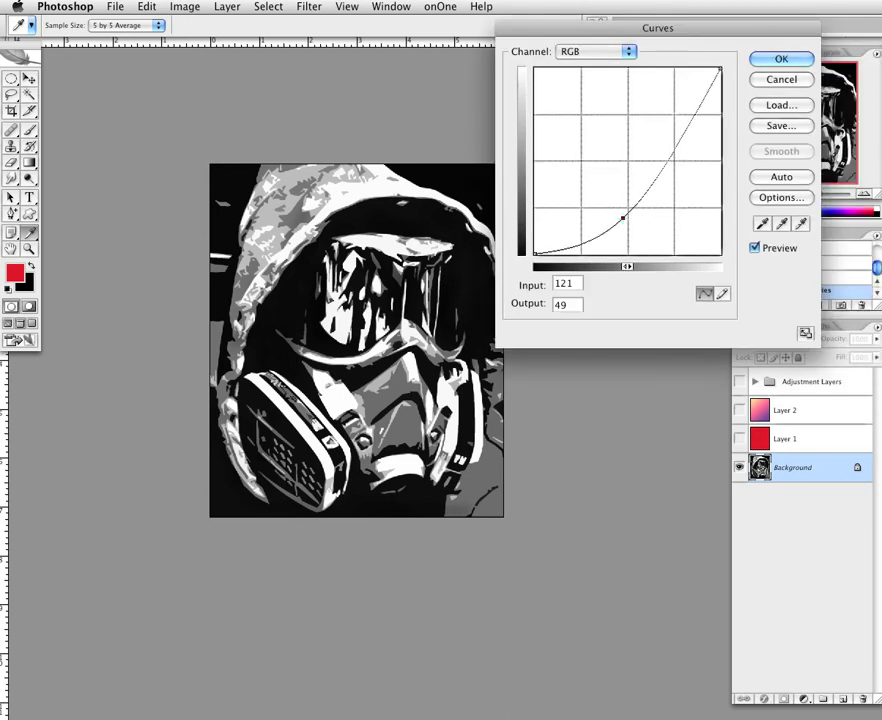
{"action": "left_click_drag", "start_coordinate": [677, 160], "coordinate": [695, 150]}
{"action": "left_click_drag", "start_coordinate": [730, 28], "coordinate": [630, 75]}
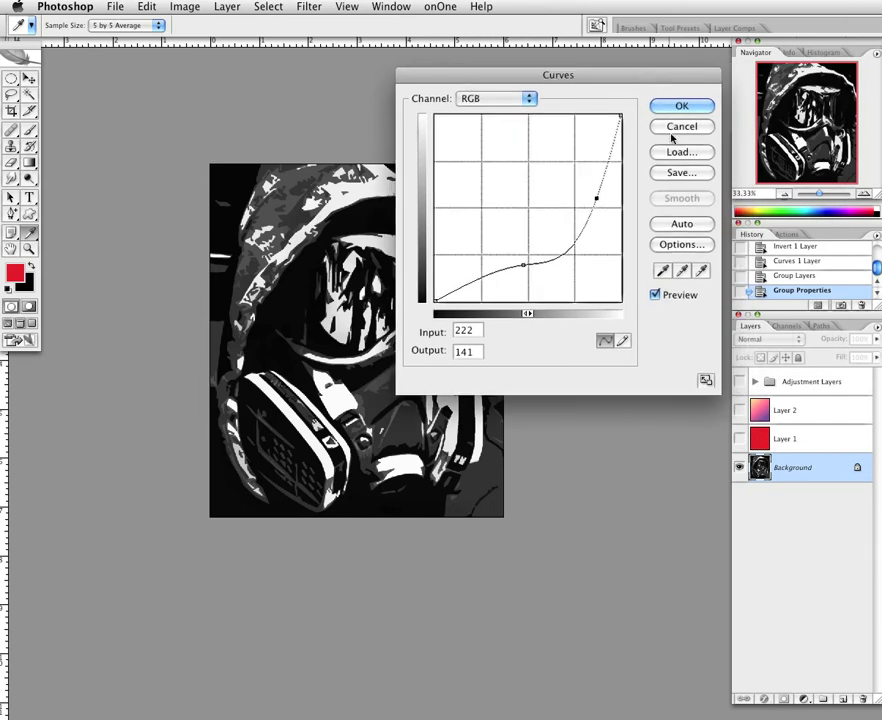
{"action": "key", "text": "alt"}
{"action": "key", "text": "alt"}
{"action": "left_click", "coordinate": [679, 127], "text": "alt"}
- Darken the Background layer with a Curves point at input 105, output 54
{"action": "left_click_drag", "start_coordinate": [607, 81], "coordinate": [732, 52]}
{"action": "left_click_drag", "start_coordinate": [657, 176], "coordinate": [636, 233]}
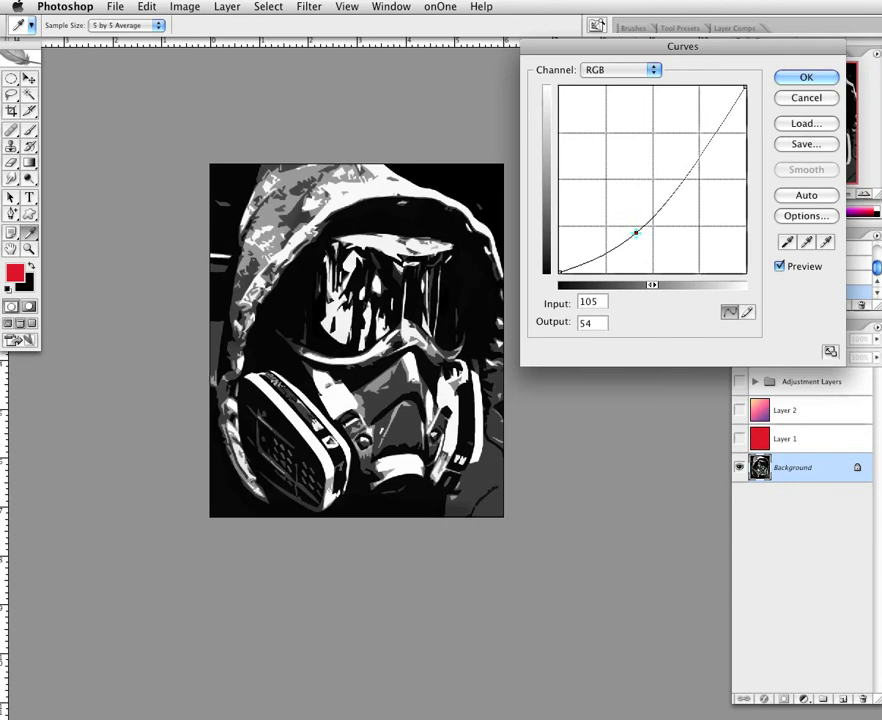
{"action": "left_click", "coordinate": [806, 78]}
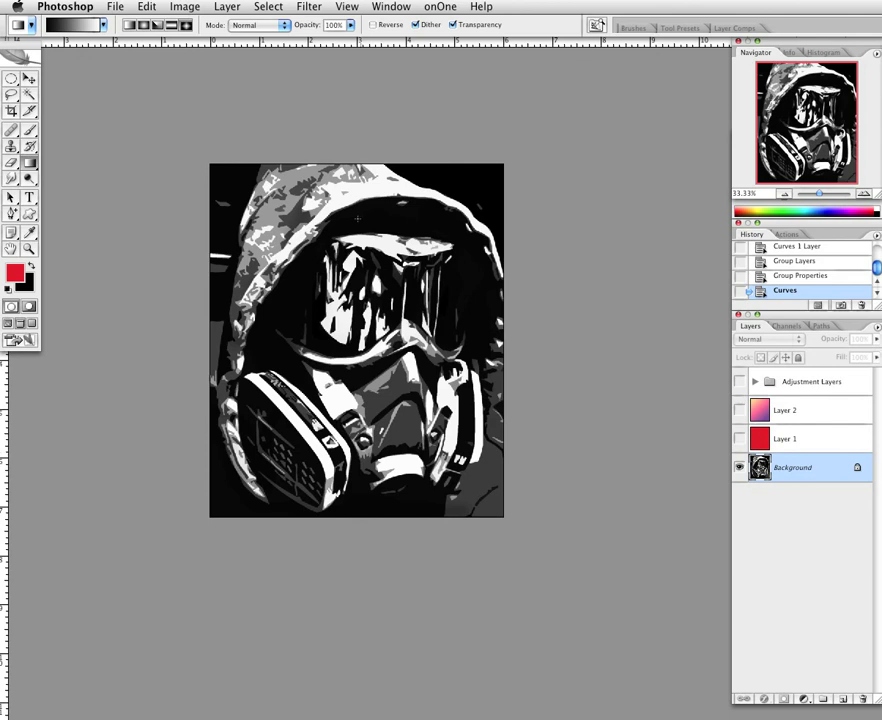
- Undo the Curves adjustment by reverting to the Group Properties history state, and reselect the Background layer
{"action": "left_click", "coordinate": [826, 276]}
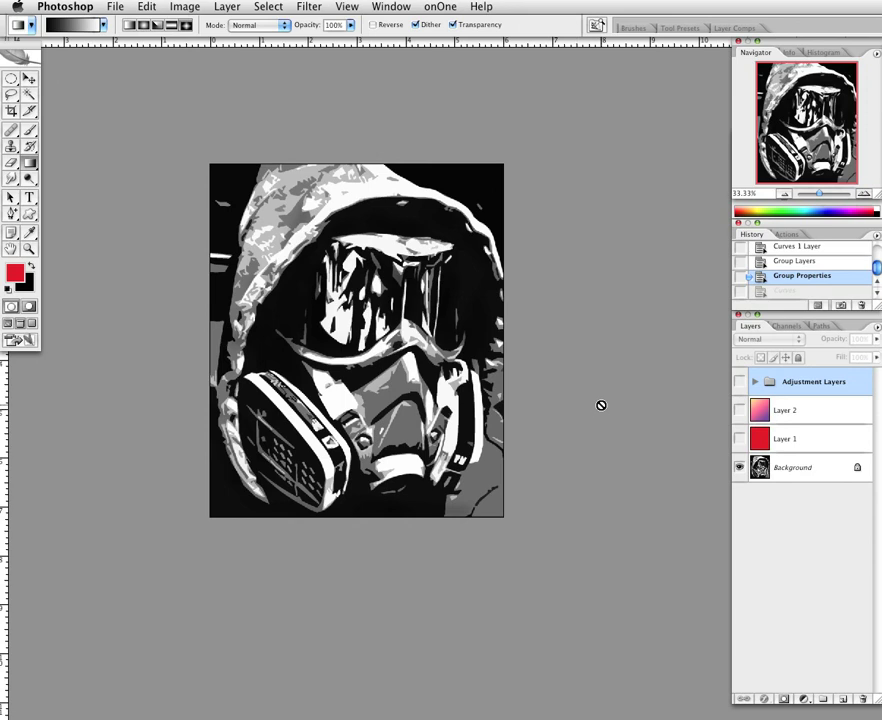
{"action": "left_click", "coordinate": [800, 472]}
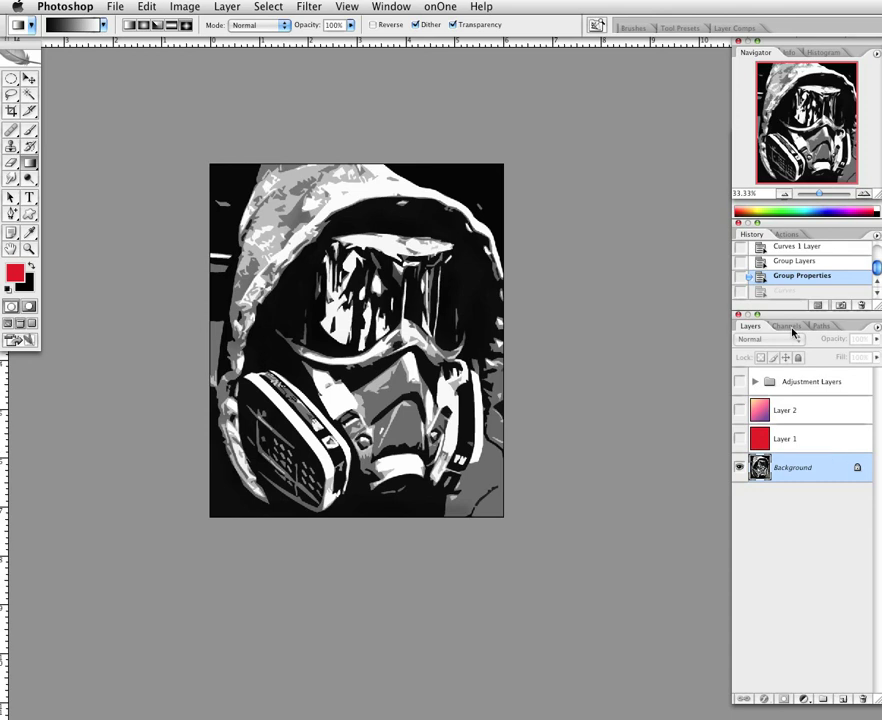
- Look back through the document's earlier history states, including the Burn Tool and Blending Change entries
{"action": "scroll", "coordinate": [815, 260], "scroll_direction": "up", "scroll_amount": 3}
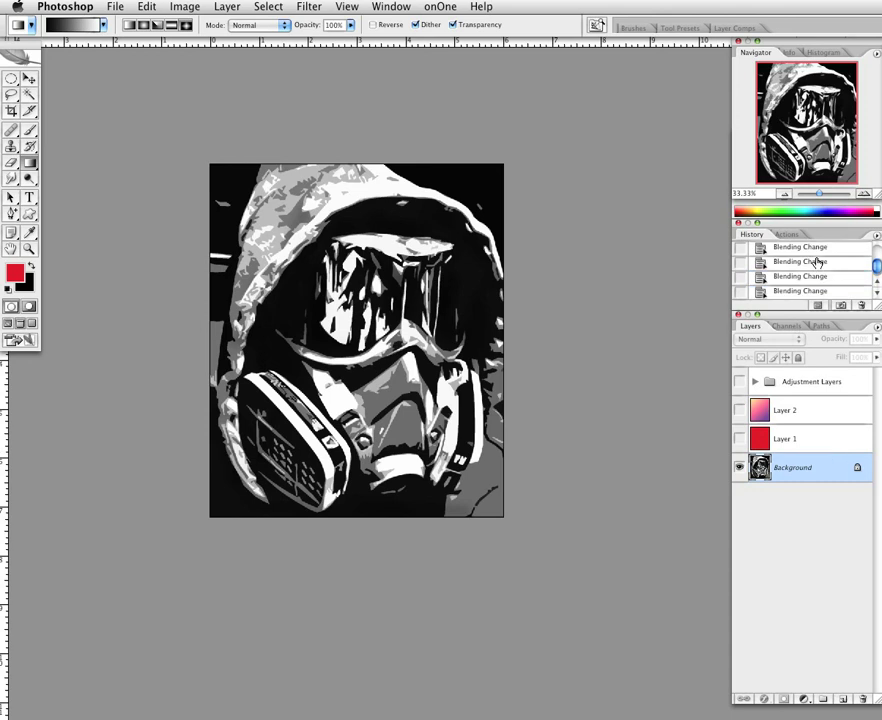
{"action": "scroll", "coordinate": [817, 262], "scroll_direction": "up", "scroll_amount": 3}
{"action": "scroll", "coordinate": [817, 262], "scroll_direction": "down", "scroll_amount": 3}
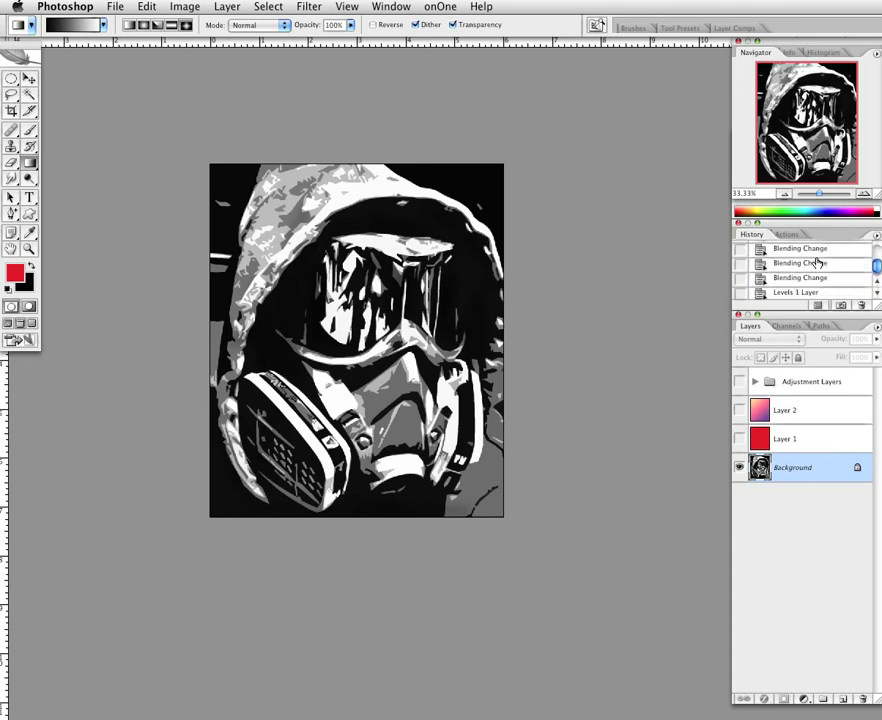
{"action": "scroll", "coordinate": [817, 262], "scroll_direction": "up", "scroll_amount": 3}
{"action": "left_click", "coordinate": [816, 257]}
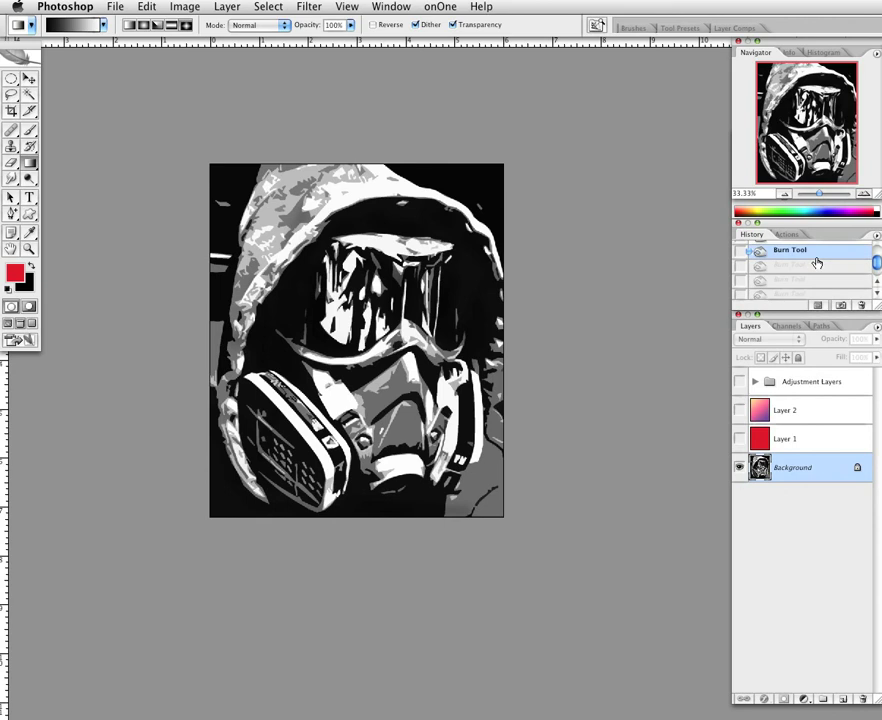
{"action": "scroll", "coordinate": [817, 262], "scroll_direction": "down", "scroll_amount": 2}
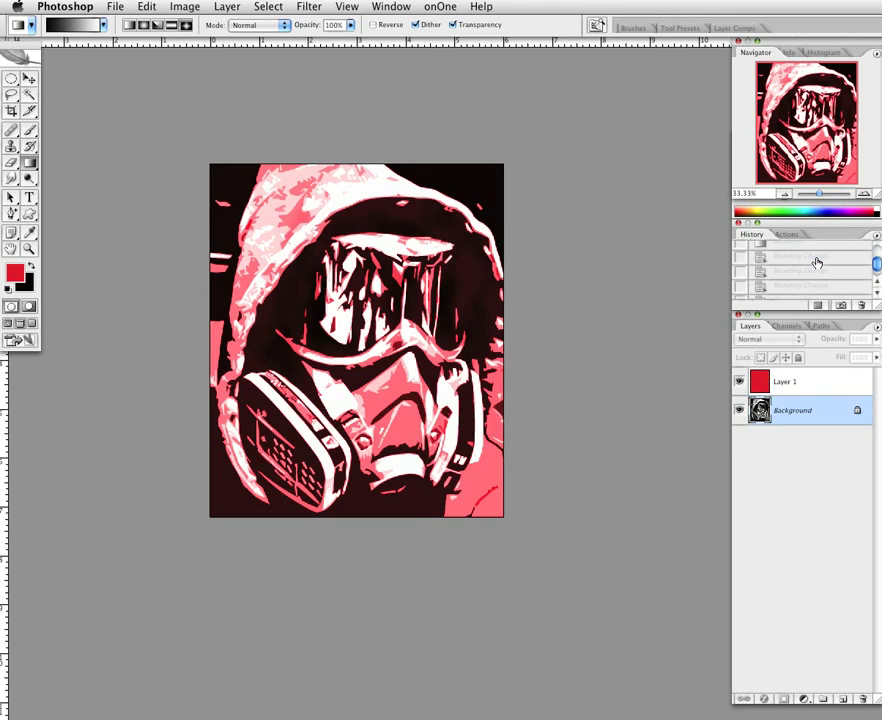
{"action": "scroll", "coordinate": [817, 262], "scroll_direction": "down", "scroll_amount": 1}
{"action": "scroll", "coordinate": [817, 262], "scroll_direction": "down", "scroll_amount": 2}
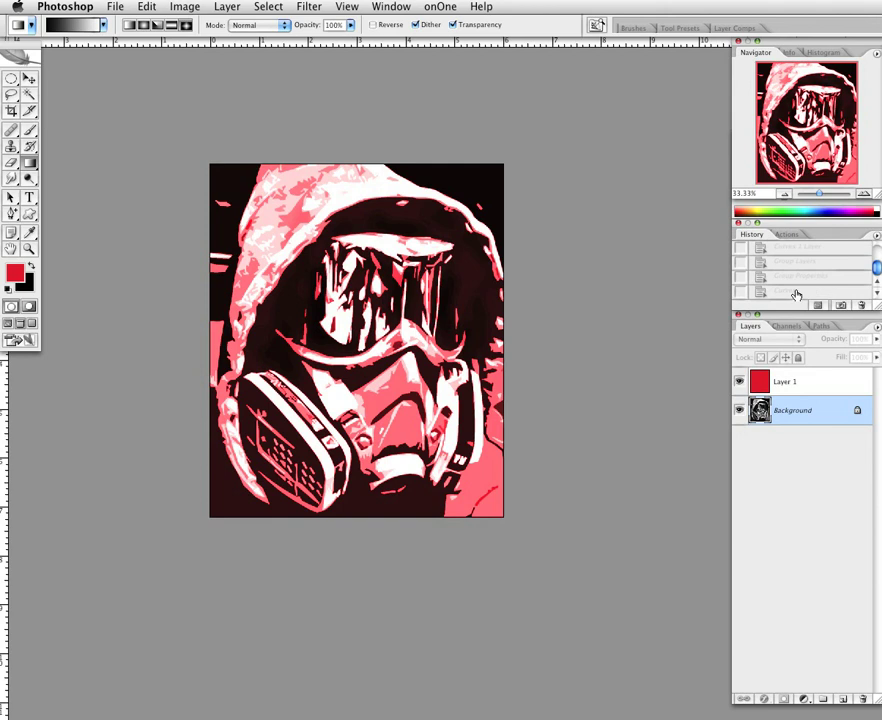
- Compare the Curves and Group Properties history states, leaving the document at Group Properties
{"action": "left_click", "coordinate": [790, 291]}
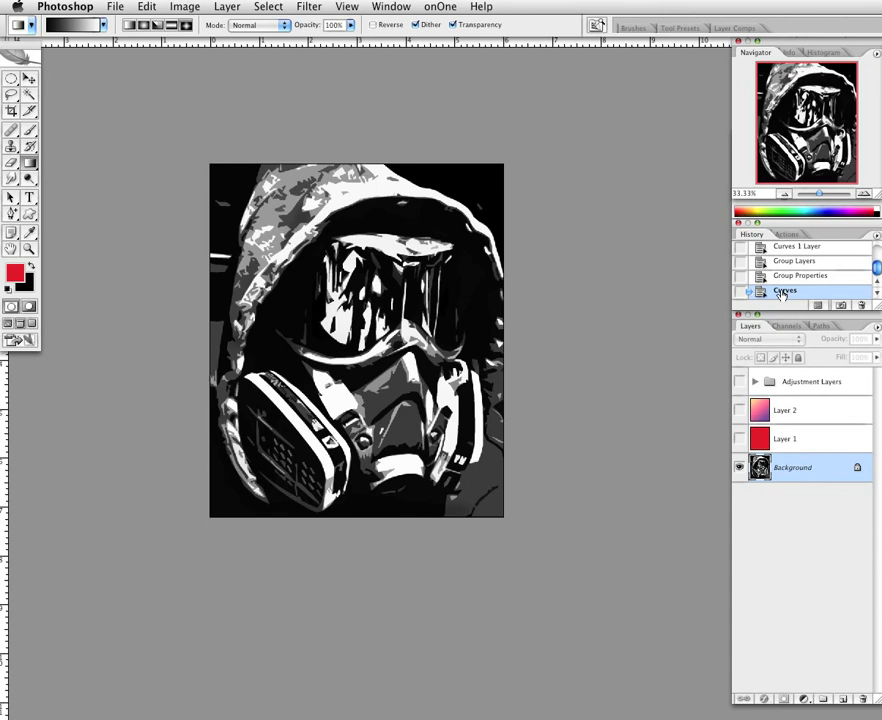
{"action": "left_click", "coordinate": [788, 276]}
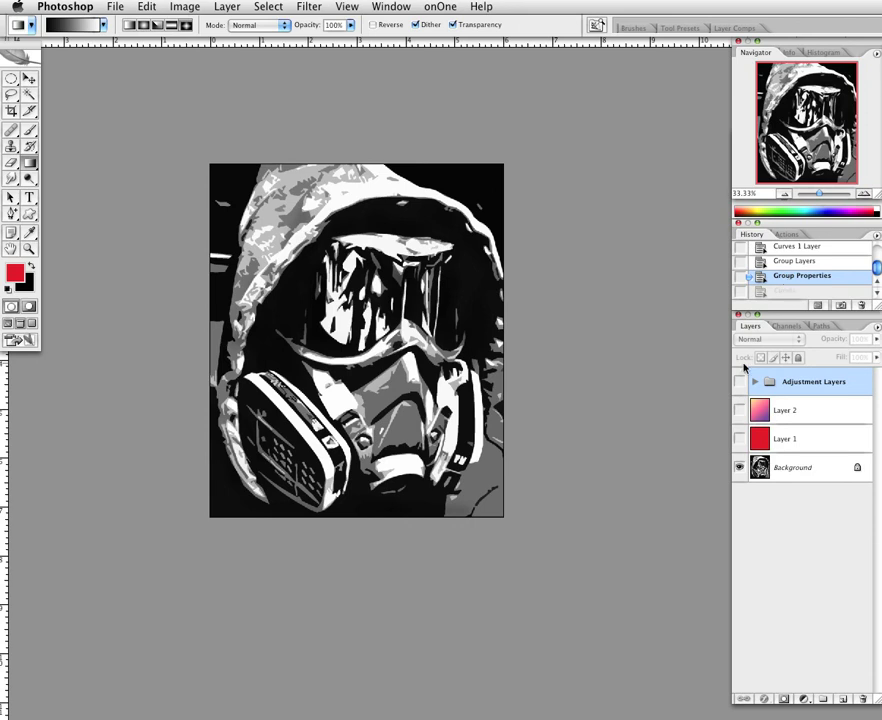
{"action": "left_click", "coordinate": [813, 291]}
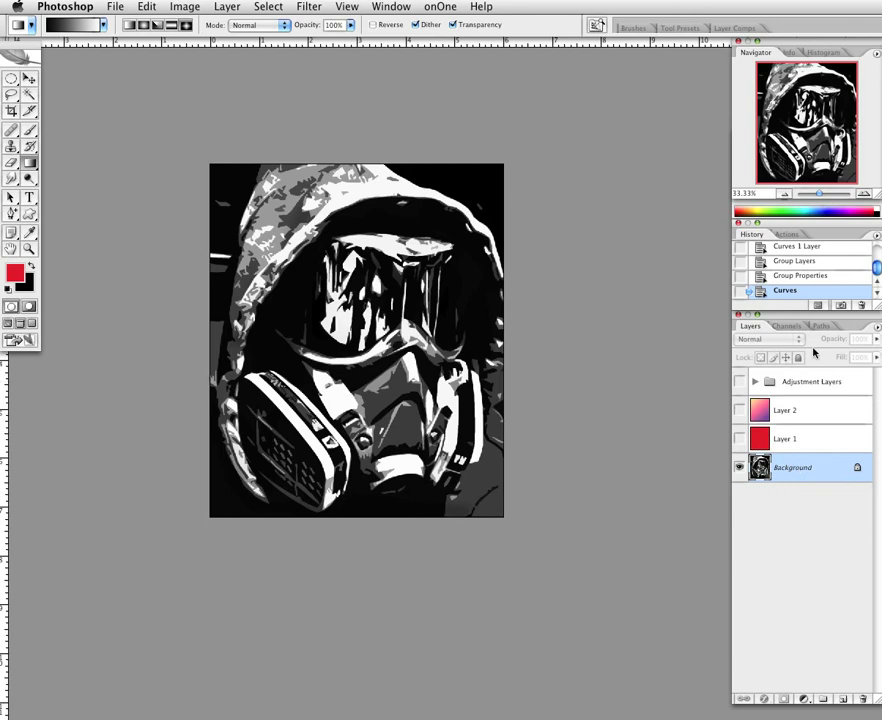
{"action": "left_click", "coordinate": [810, 276]}
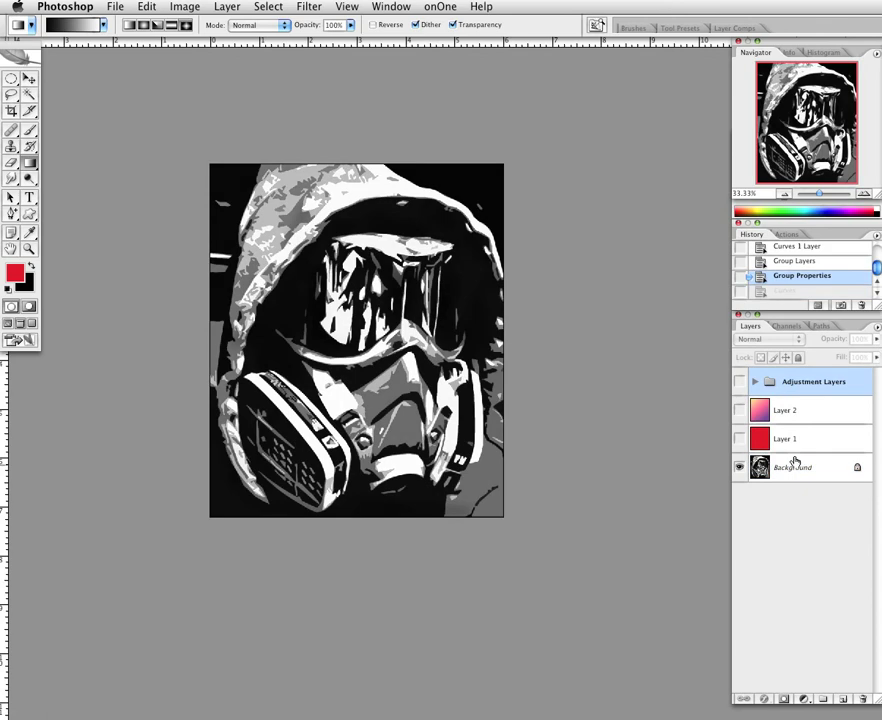
- Show the Adjustment Layers group, Layer 2 and Layer 1 again, check the group's contents and leave it collapsed
{"action": "left_click", "coordinate": [739, 381]}
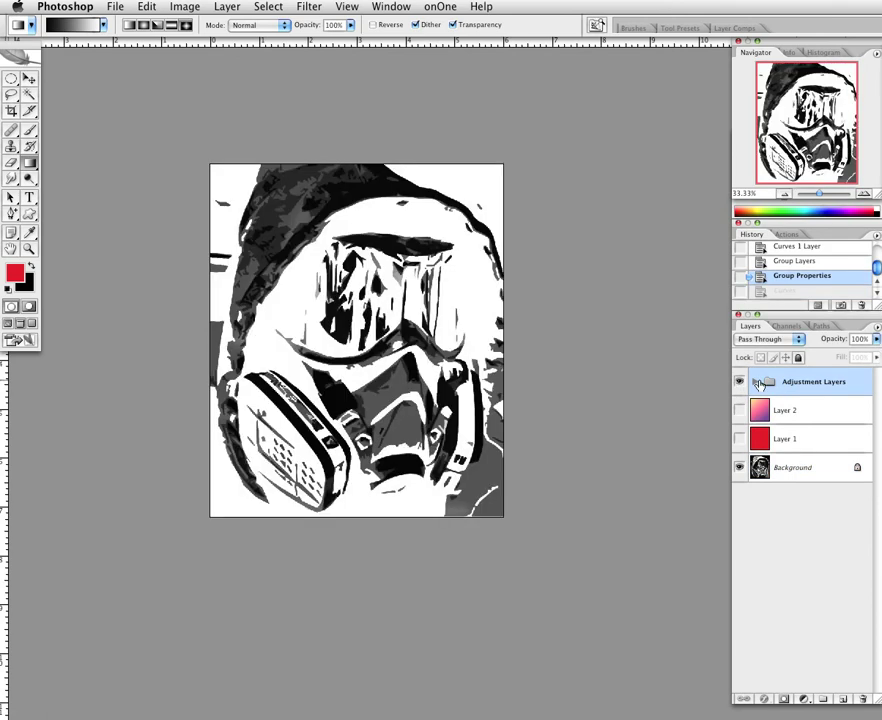
{"action": "left_click", "coordinate": [755, 382]}
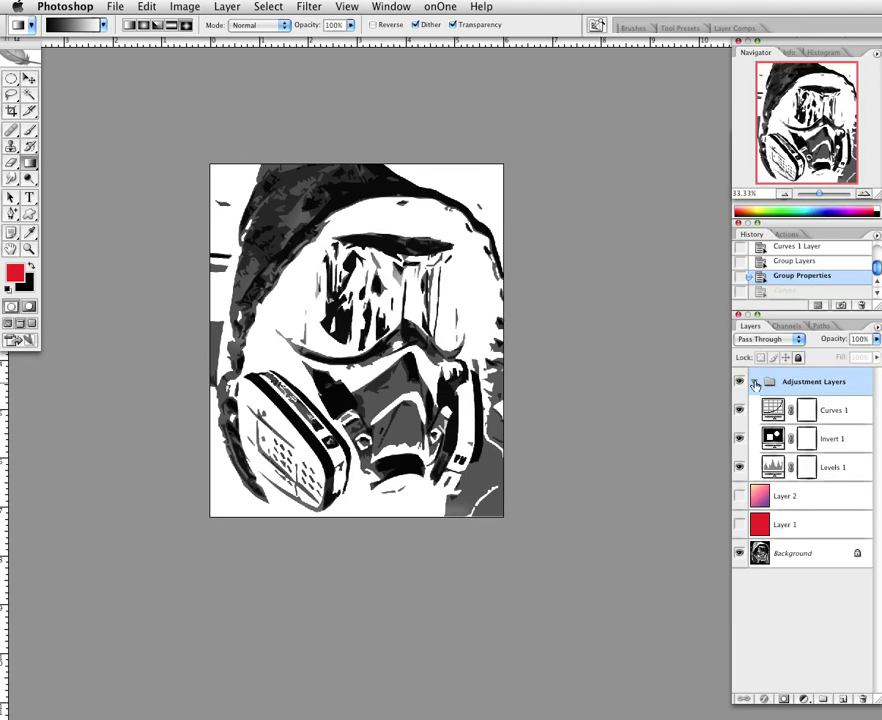
{"action": "left_click", "coordinate": [737, 498]}
{"action": "left_click", "coordinate": [738, 523]}
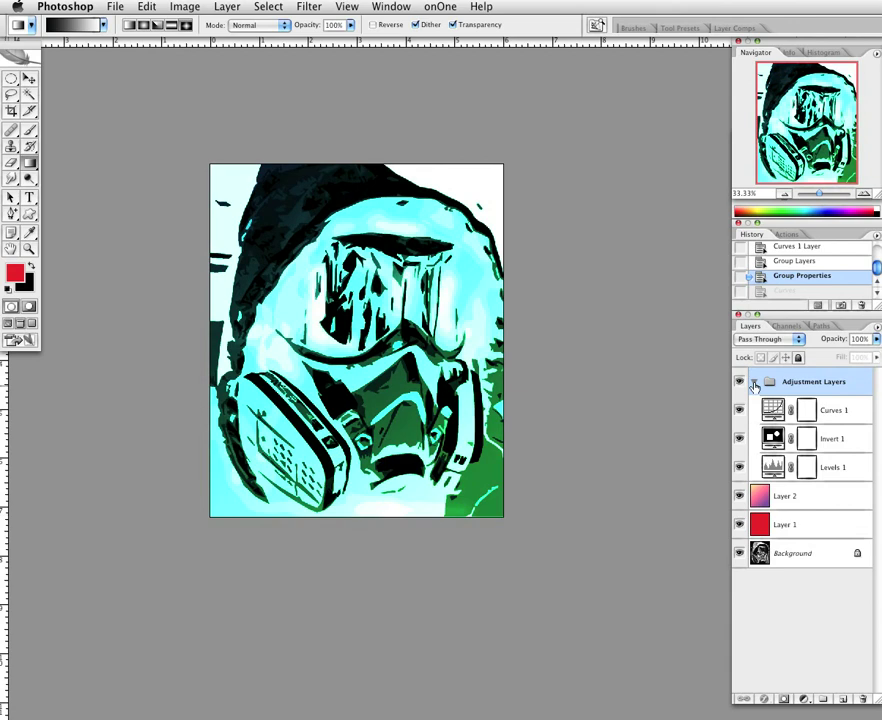
{"action": "left_click", "coordinate": [754, 383]}
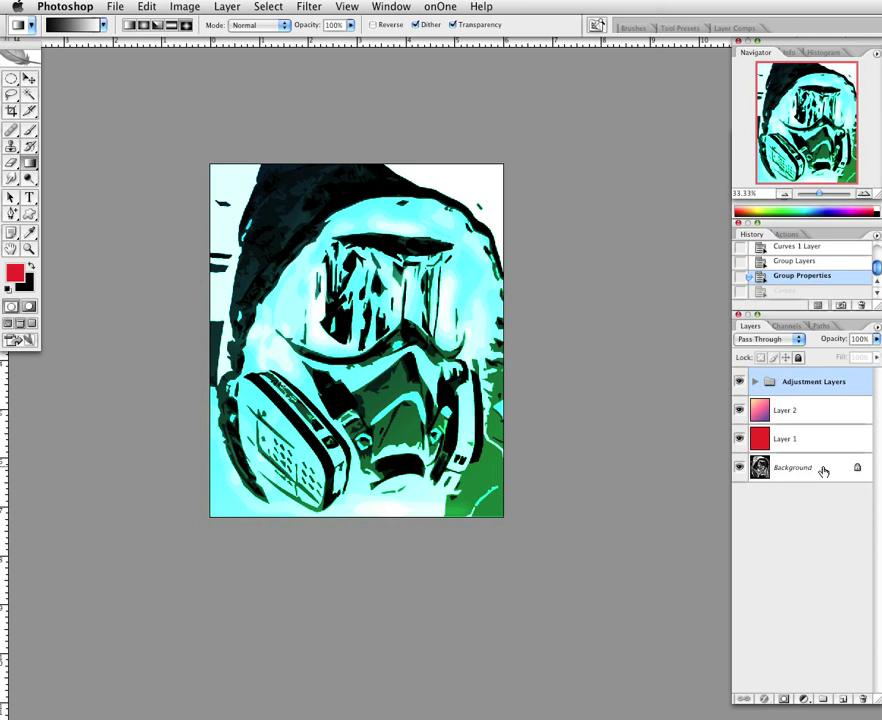
- Compare the image with and without the Adjustment Layers group, and look over the available fill and adjustment layer types
{"action": "left_click", "coordinate": [739, 382]}
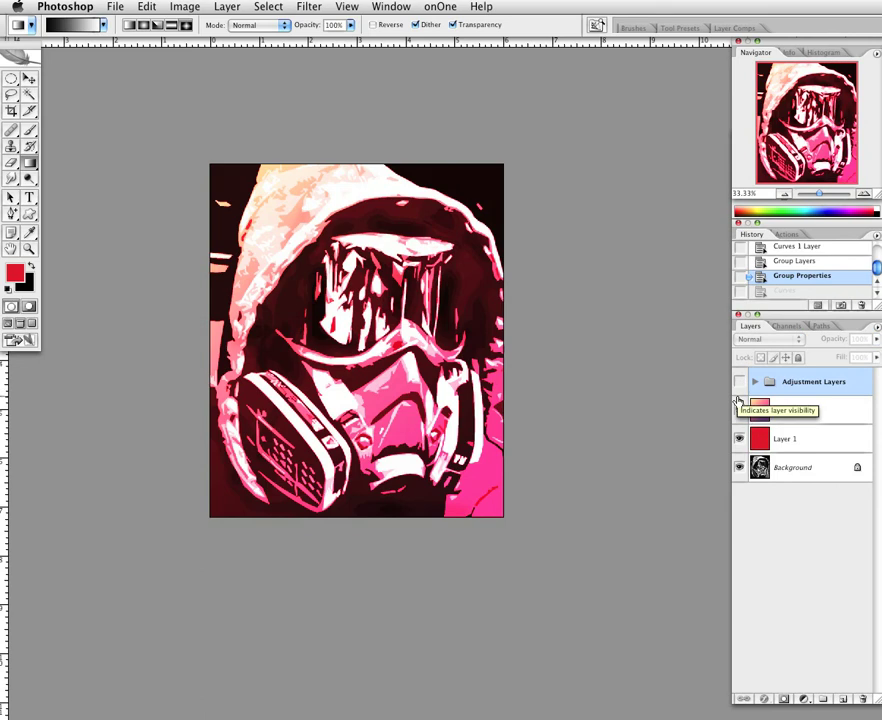
{"action": "left_click", "coordinate": [738, 384]}
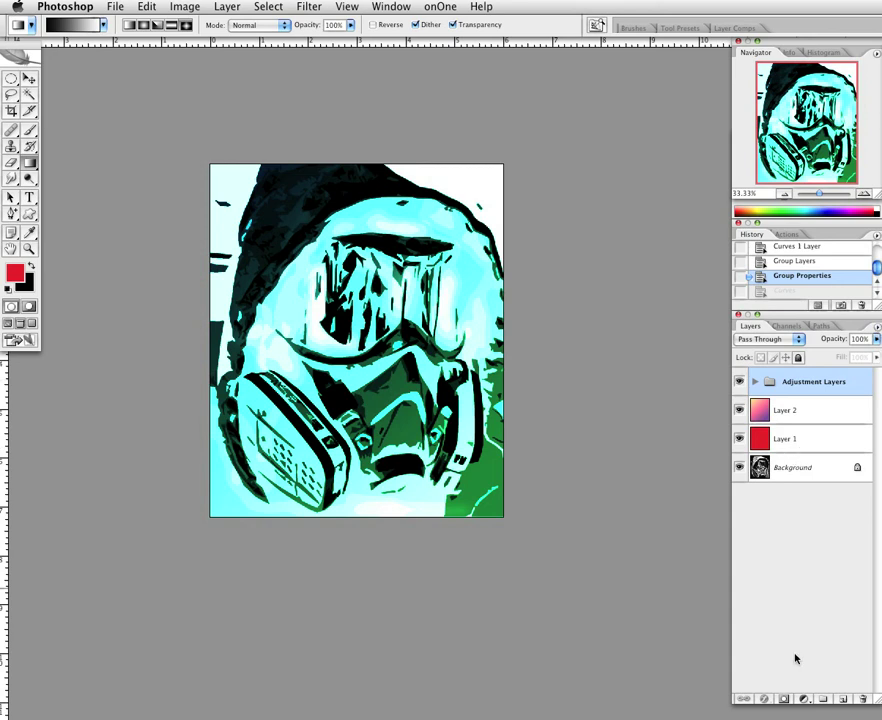
{"action": "left_click", "coordinate": [805, 700]}
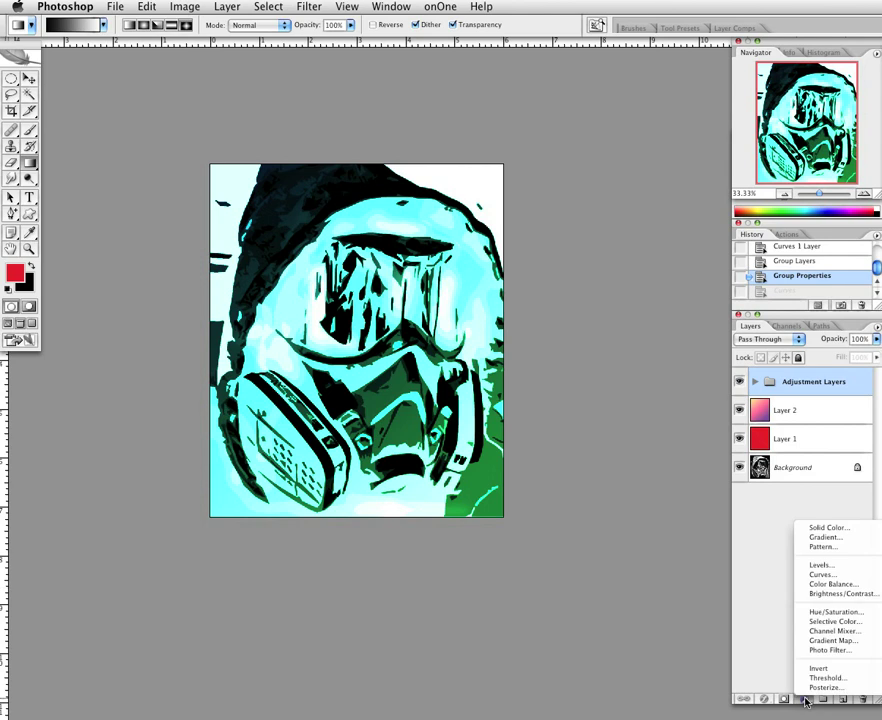
{"action": "left_click", "coordinate": [805, 700]}
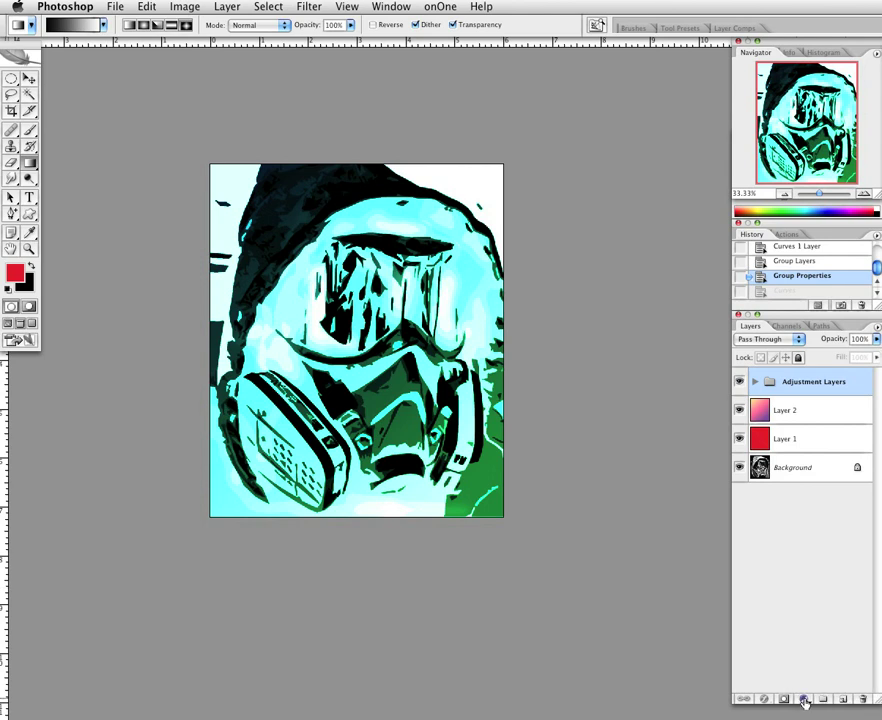
- Hide Layer 2, add a new empty layer, place it directly below the Adjustment Layers group and outside it, and select it
{"action": "left_click", "coordinate": [739, 410]}
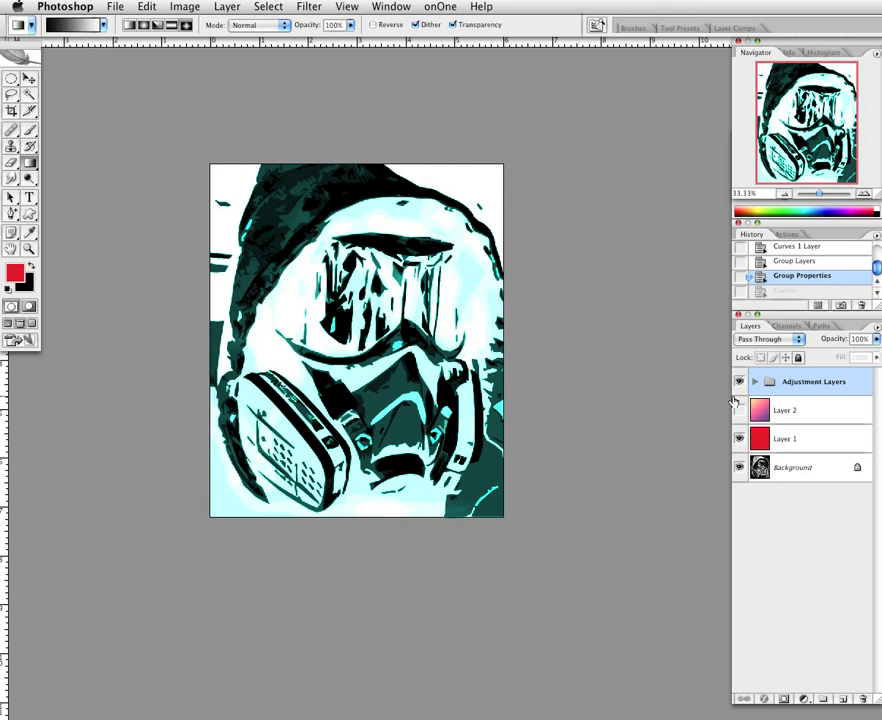
{"action": "left_click", "coordinate": [842, 699]}
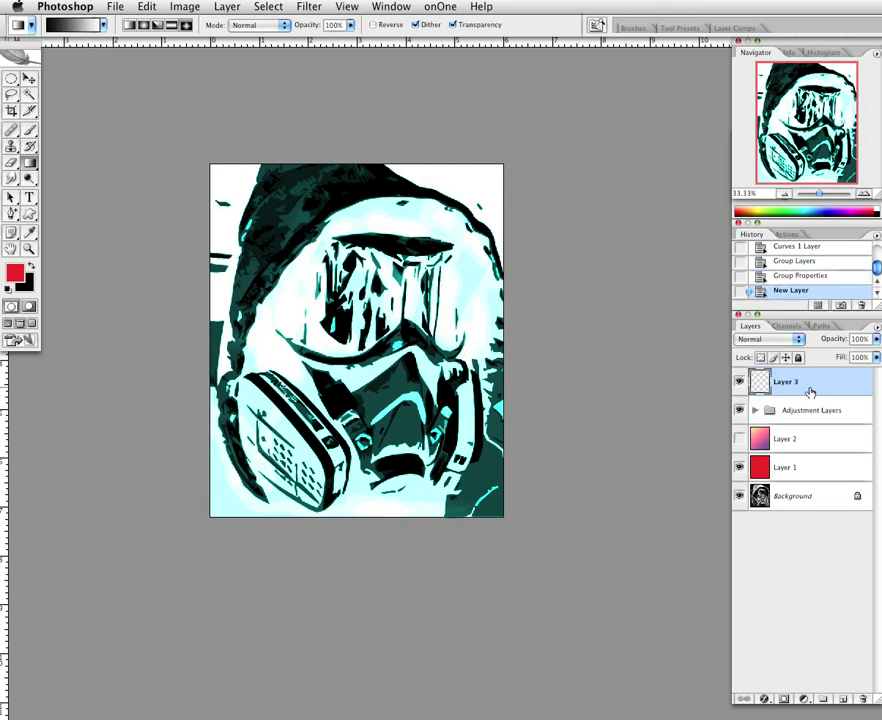
{"action": "left_click_drag", "start_coordinate": [810, 391], "coordinate": [813, 426]}
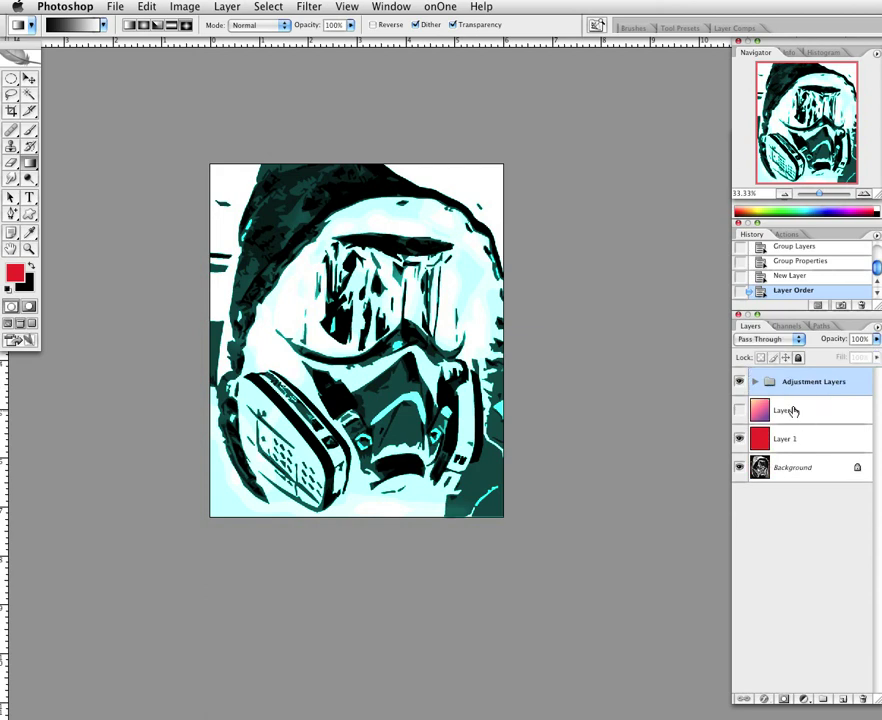
{"action": "left_click", "coordinate": [753, 381]}
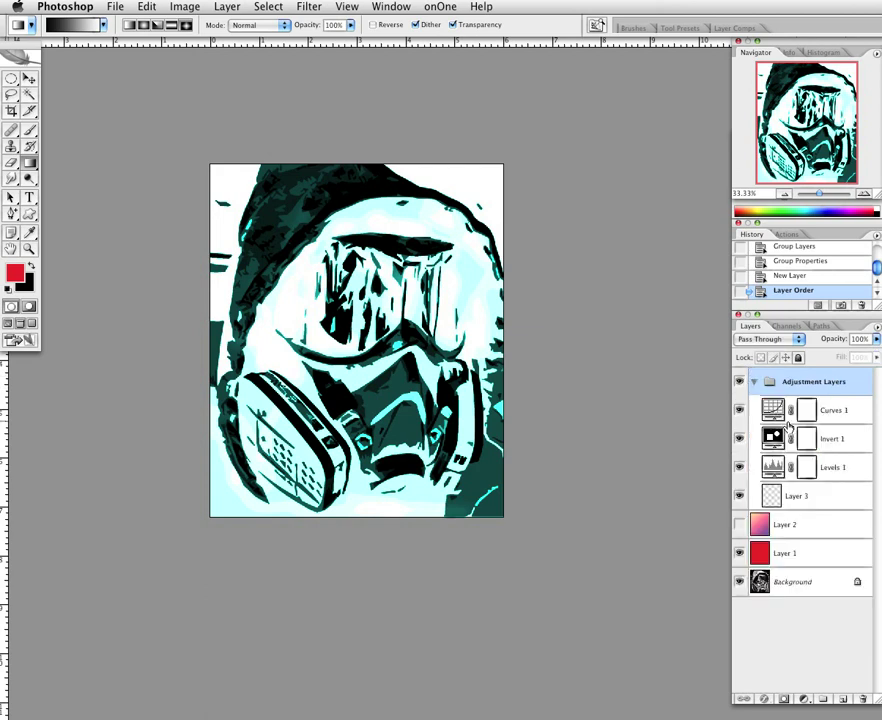
{"action": "left_click_drag", "start_coordinate": [777, 494], "coordinate": [764, 381]}
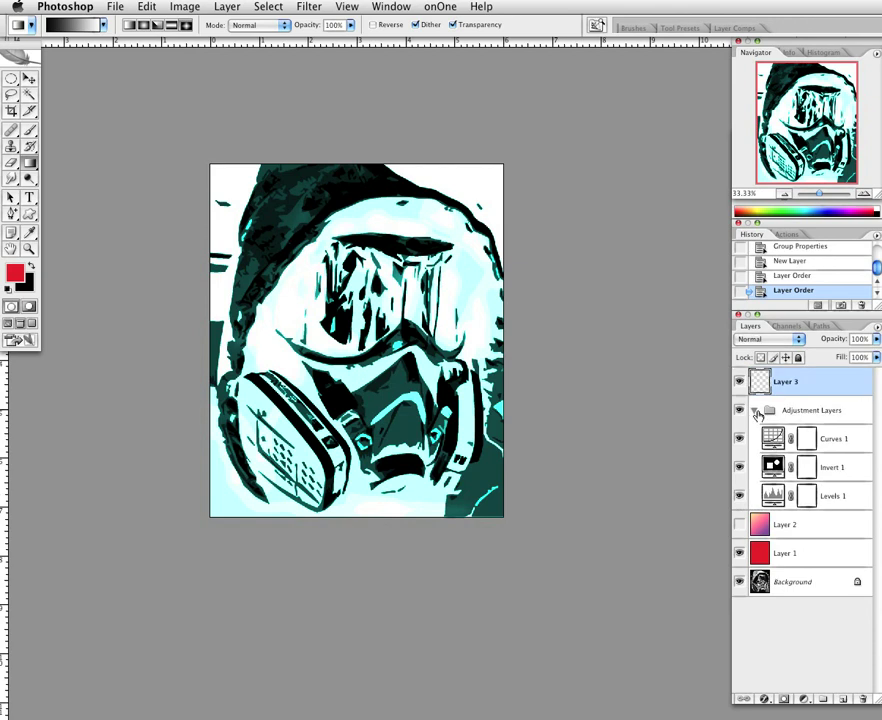
{"action": "left_click", "coordinate": [756, 411]}
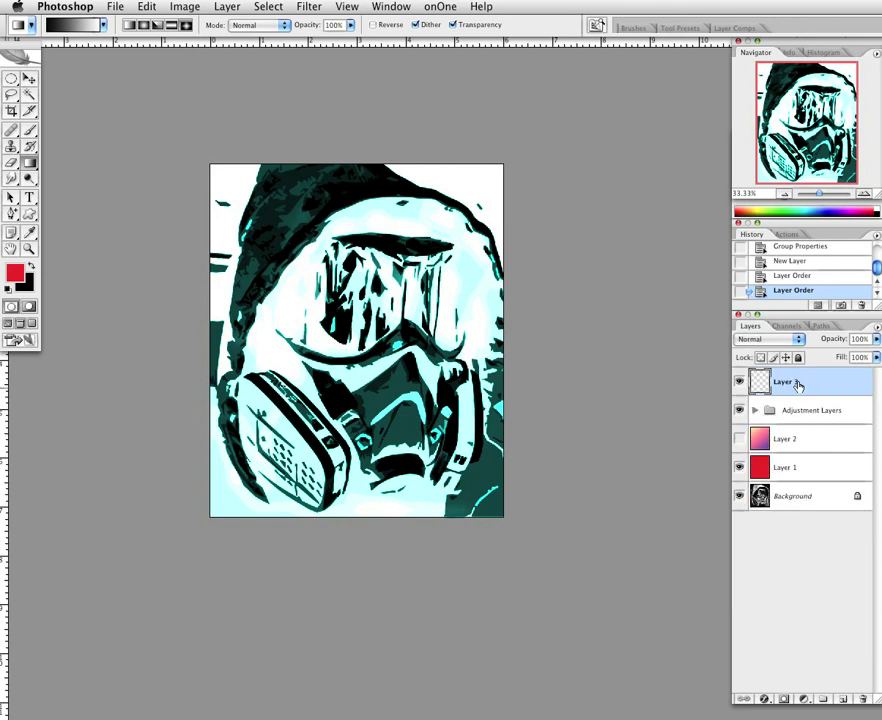
{"action": "left_click", "coordinate": [796, 438]}
{"action": "left_click_drag", "start_coordinate": [807, 403], "coordinate": [808, 379]}
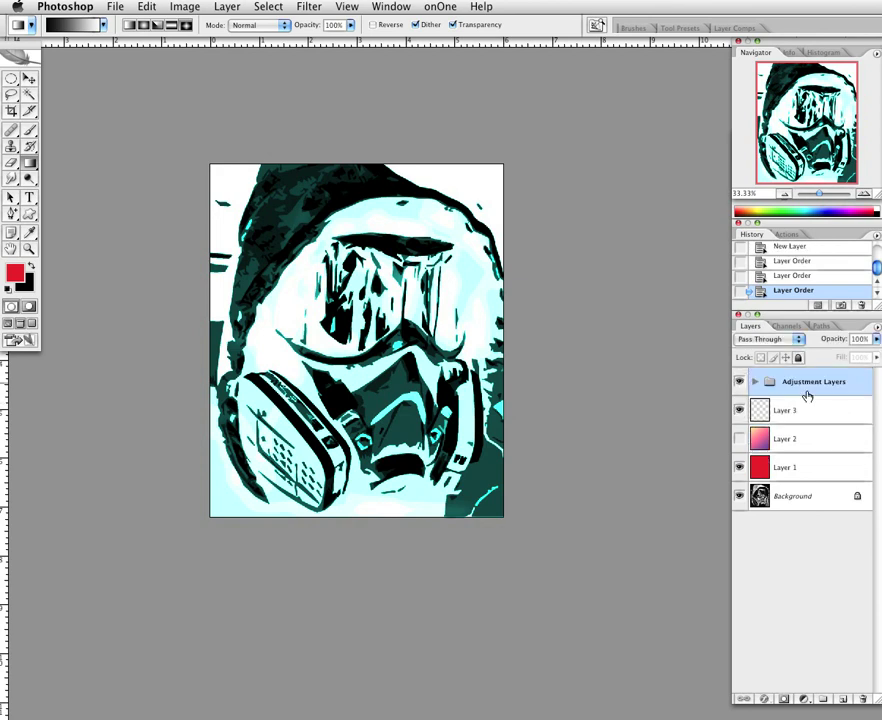
{"action": "left_click", "coordinate": [806, 413]}
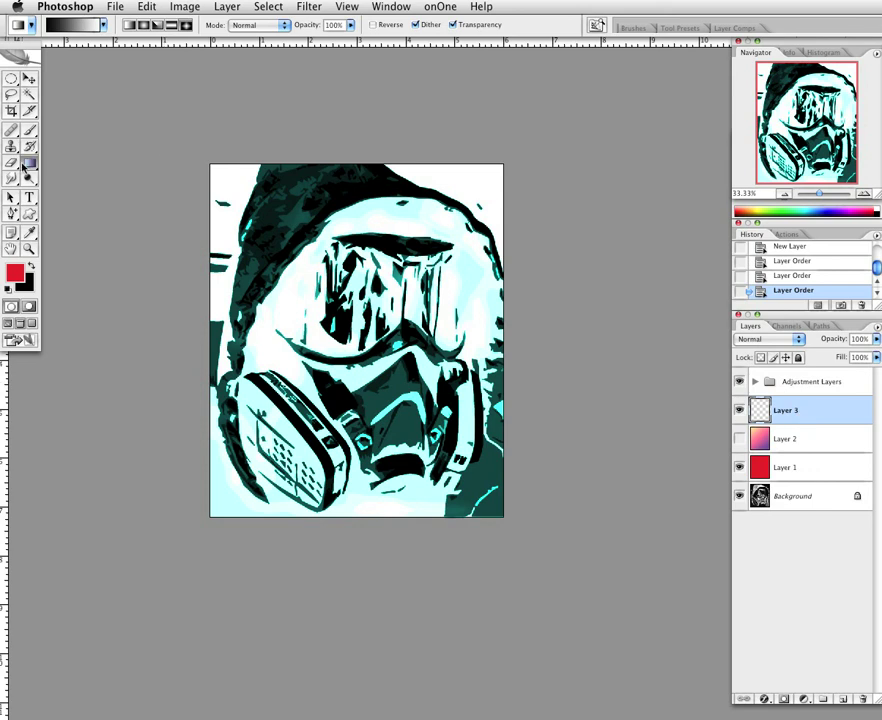
- Open the Gradient Editor for the Gradient tool and choose the Purple, Green, Gold preset
{"action": "left_click", "coordinate": [99, 27]}
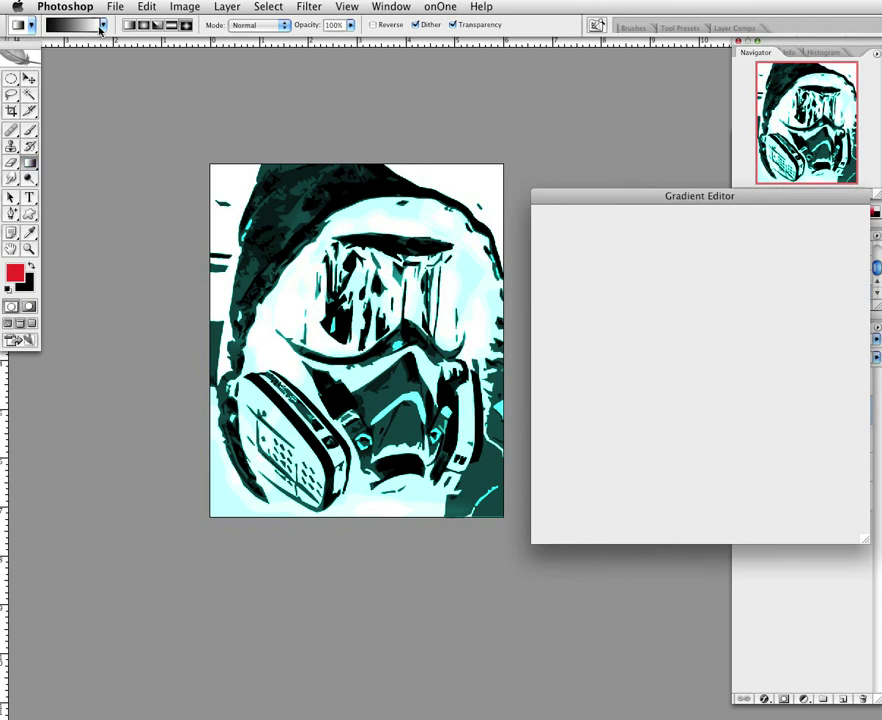
{"action": "left_click_drag", "start_coordinate": [614, 195], "coordinate": [308, 88]}
{"action": "scroll", "coordinate": [380, 146], "scroll_direction": "down", "scroll_amount": 2}
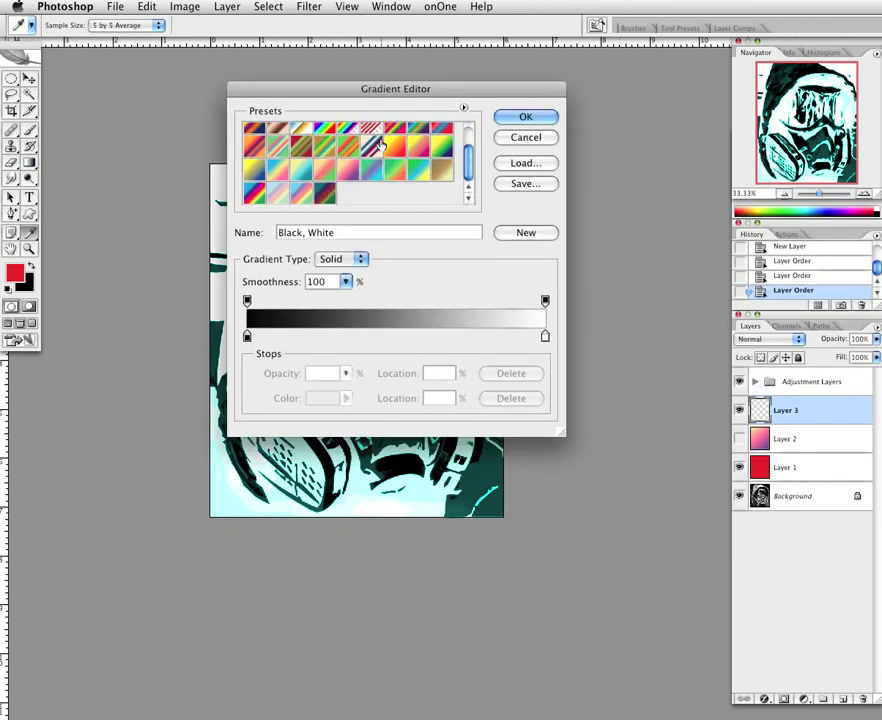
{"action": "scroll", "coordinate": [270, 152], "scroll_direction": "up", "scroll_amount": 2}
{"action": "left_click", "coordinate": [256, 133]}
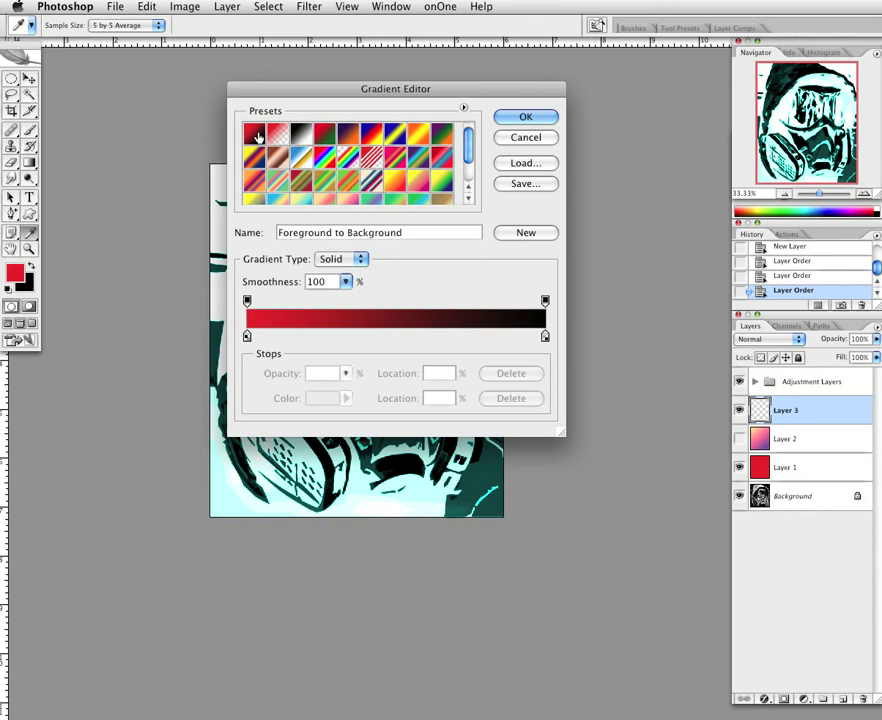
{"action": "scroll", "coordinate": [400, 160], "scroll_direction": "down", "scroll_amount": 1}
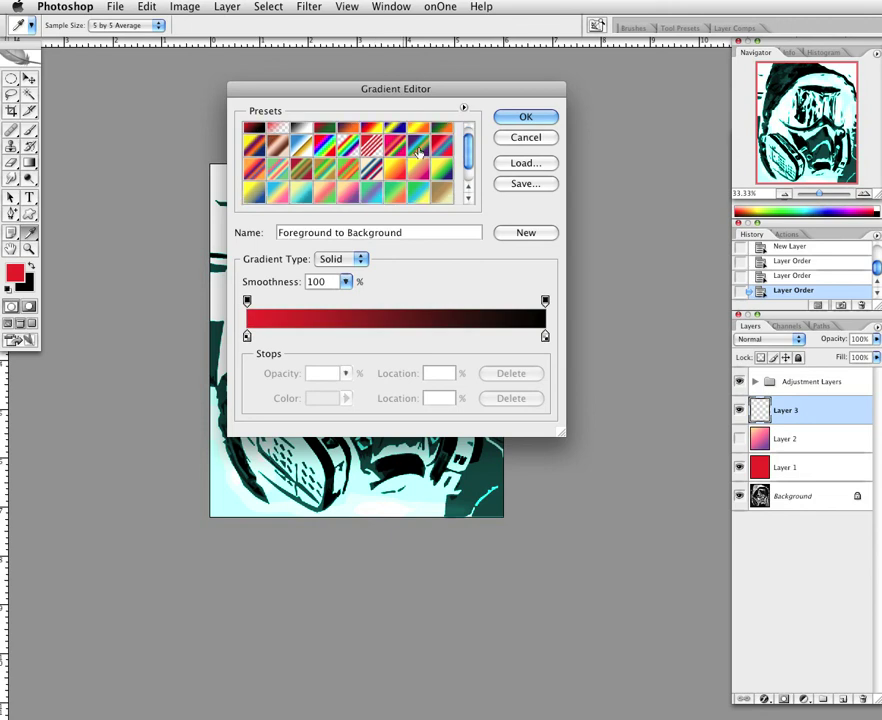
{"action": "left_click", "coordinate": [421, 149]}
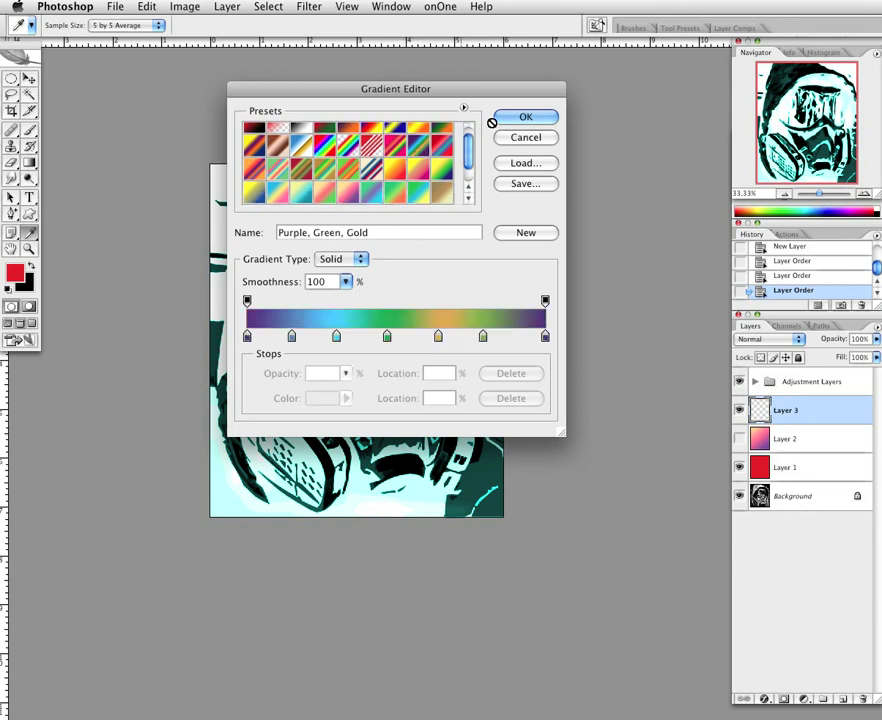
- Try moving the gradient's green color stop to 46% and placing a green stop at 16%
{"action": "mouse_move", "coordinate": [386, 336]}
{"action": "left_mouse_down"}
{"action": "mouse_move", "coordinate": [393, 339]}
{"action": "mouse_move", "coordinate": [384, 338]}
{"action": "left_mouse_up"}
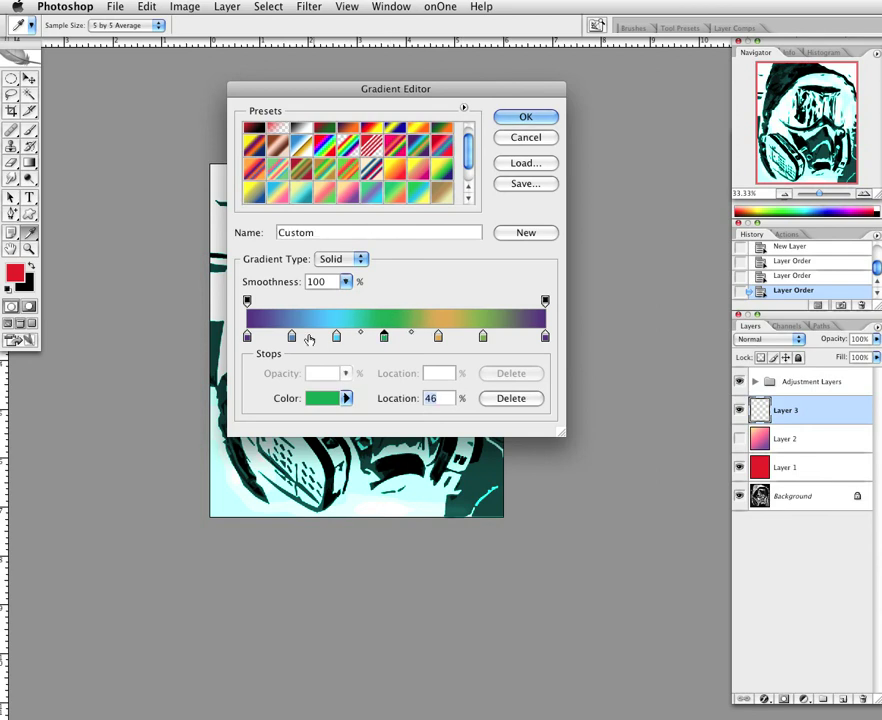
{"action": "left_click", "coordinate": [291, 337]}
{"action": "mouse_move", "coordinate": [291, 337]}
{"action": "left_mouse_down", "text": "alt"}
{"action": "mouse_move", "coordinate": [274, 339]}
{"action": "mouse_move", "coordinate": [305, 342]}
{"action": "mouse_move", "coordinate": [294, 341]}
{"action": "left_mouse_up", "text": "alt"}
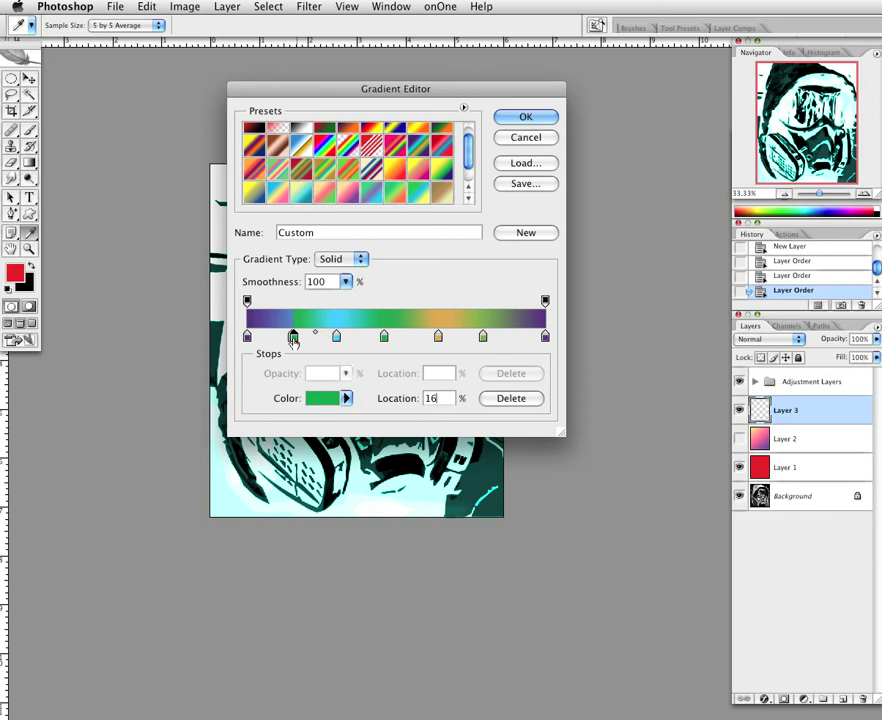
{"action": "left_click", "coordinate": [293, 340]}
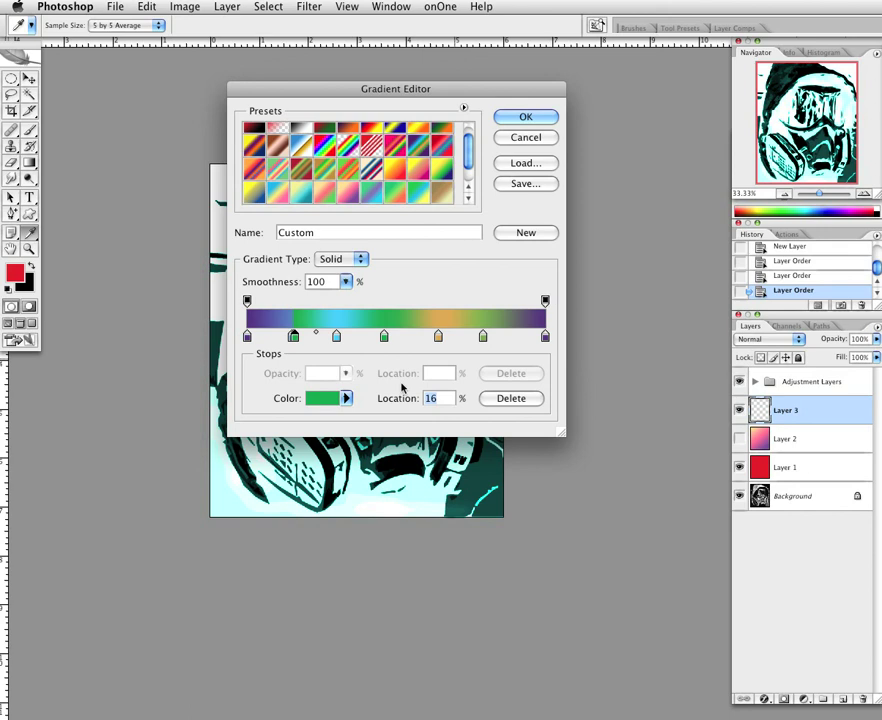
- Change the gradient type to Noise, accept it, and draw the gradient diagonally across Layer 3 from the upper-left corner past the lower-right corner
{"action": "left_click", "coordinate": [361, 260]}
{"action": "left_click", "coordinate": [352, 272]}
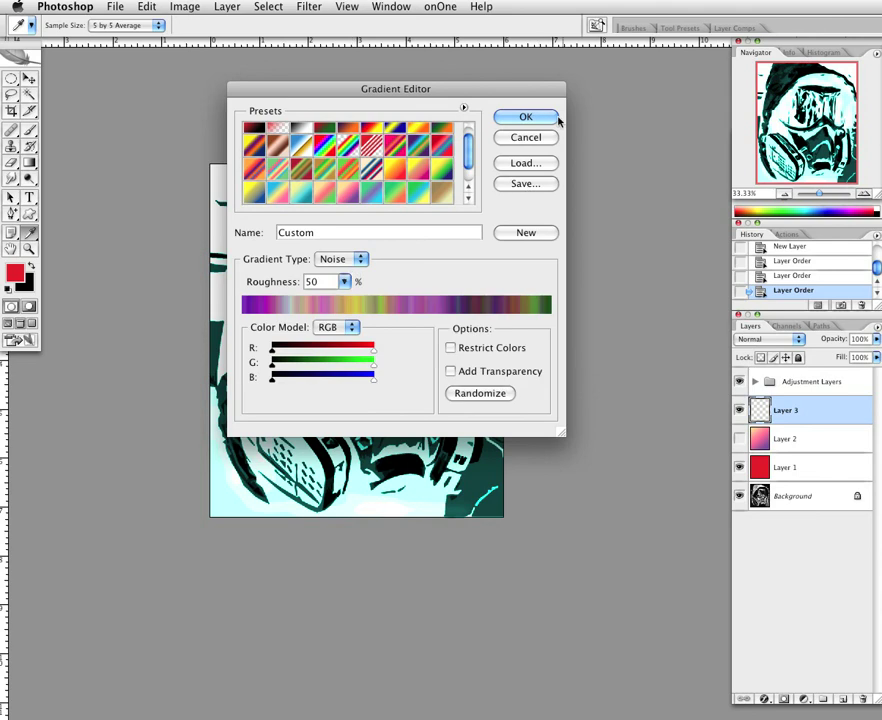
{"action": "left_click", "coordinate": [526, 117]}
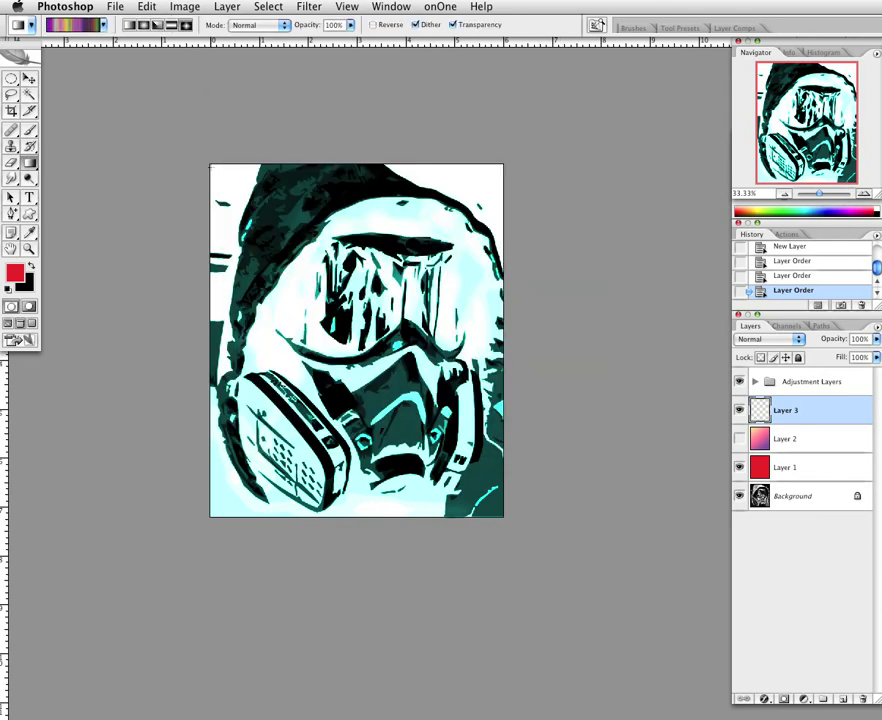
{"action": "left_click_drag", "start_coordinate": [211, 168], "coordinate": [553, 537]}
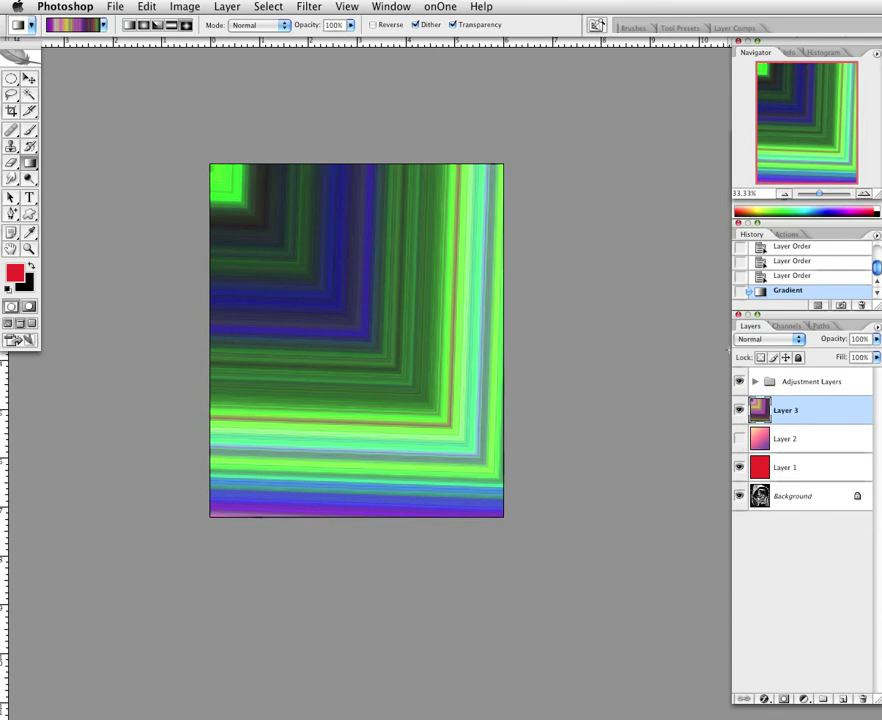
- Try the Darken, Multiply, Color Burn, Linear Burn and Color Dodge blend modes on Layer 3, then set it to Overlay
{"action": "left_click", "coordinate": [768, 339]}
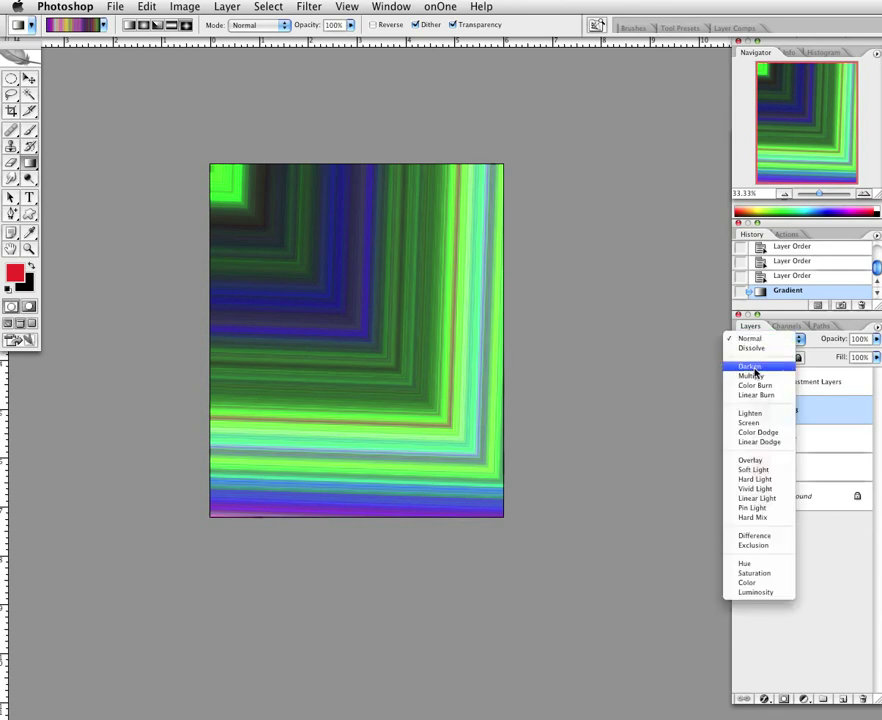
{"action": "left_click", "coordinate": [752, 367]}
{"action": "left_click", "coordinate": [776, 345]}
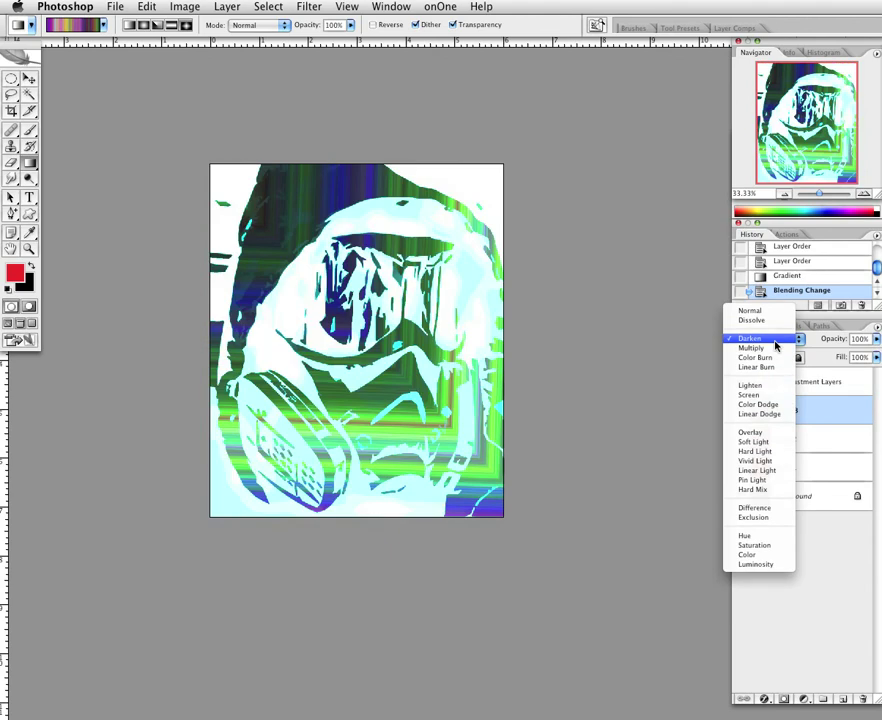
{"action": "left_click", "coordinate": [776, 345]}
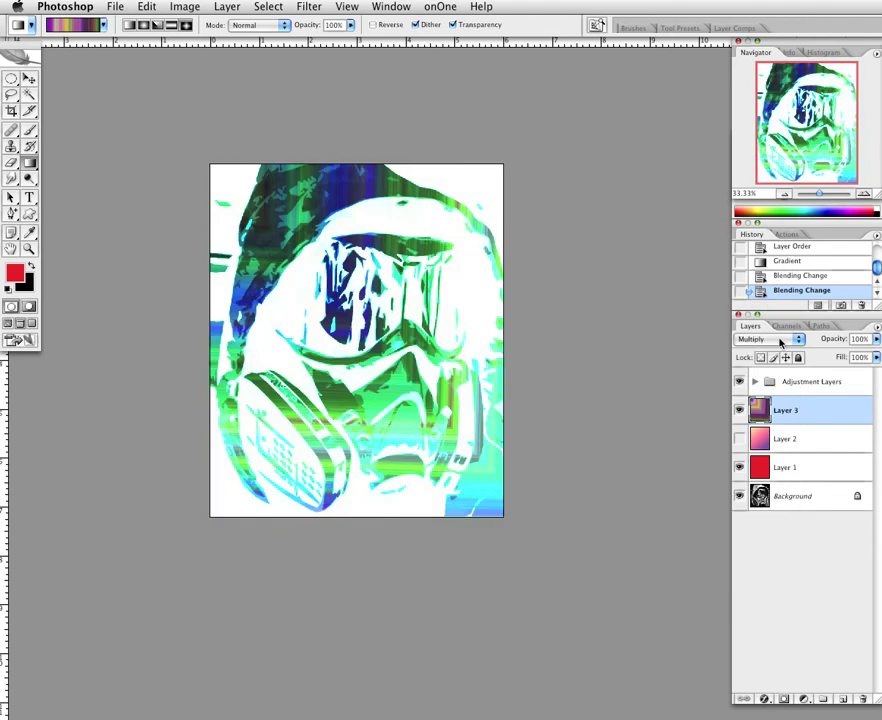
{"action": "left_click", "coordinate": [780, 343]}
{"action": "left_click", "coordinate": [780, 349]}
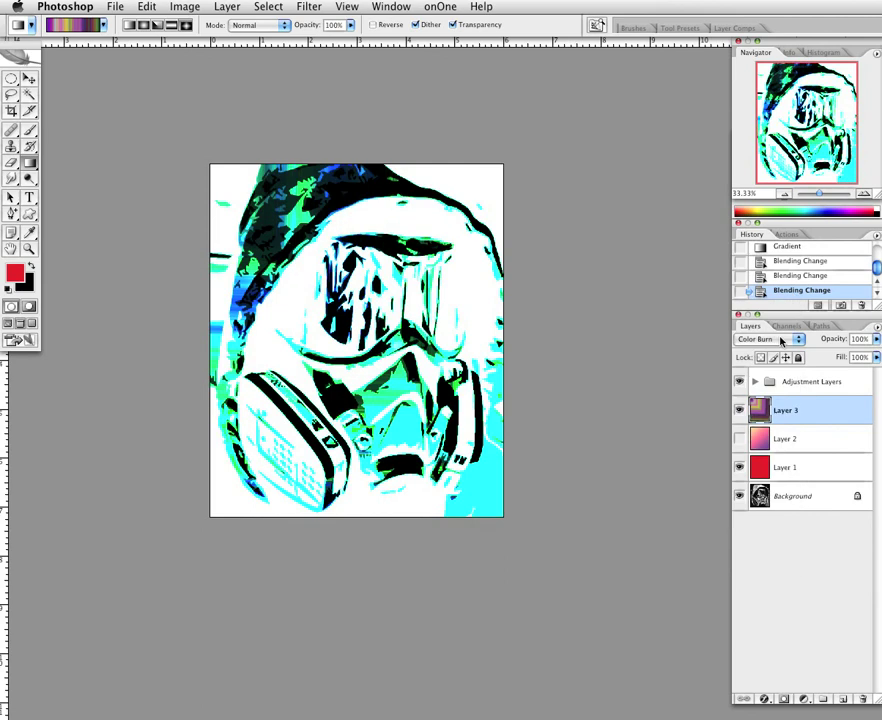
{"action": "left_click", "coordinate": [781, 342]}
{"action": "left_click", "coordinate": [777, 349]}
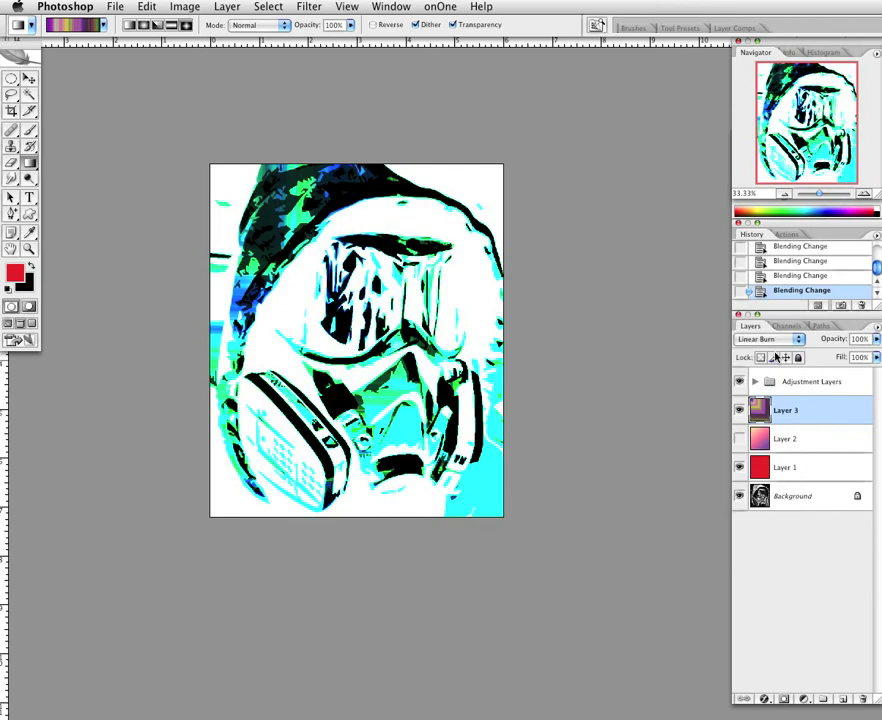
{"action": "left_click", "coordinate": [776, 340]}
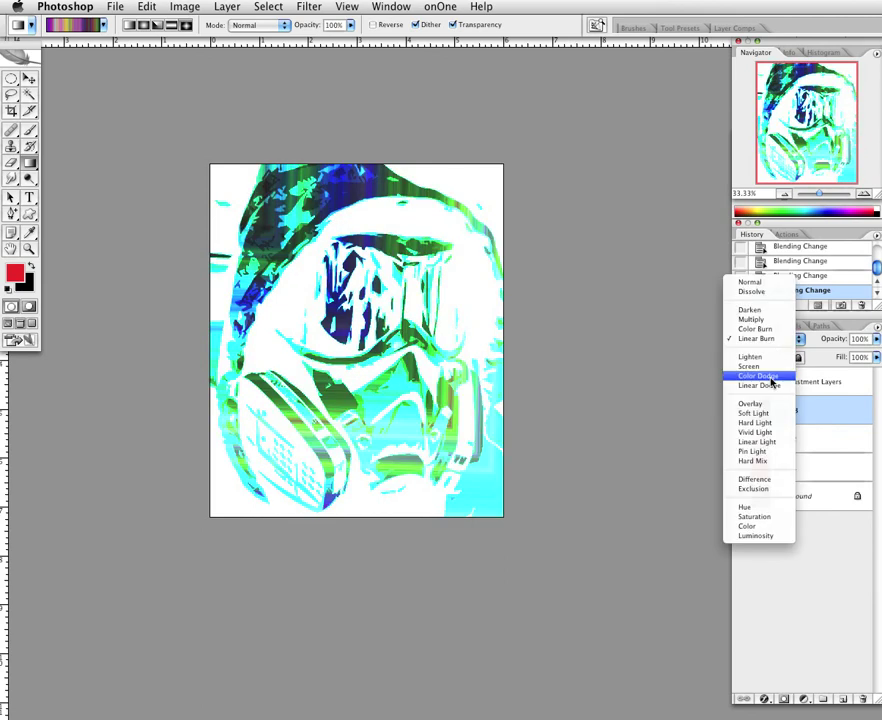
{"action": "left_click", "coordinate": [771, 377]}
{"action": "left_click", "coordinate": [783, 341]}
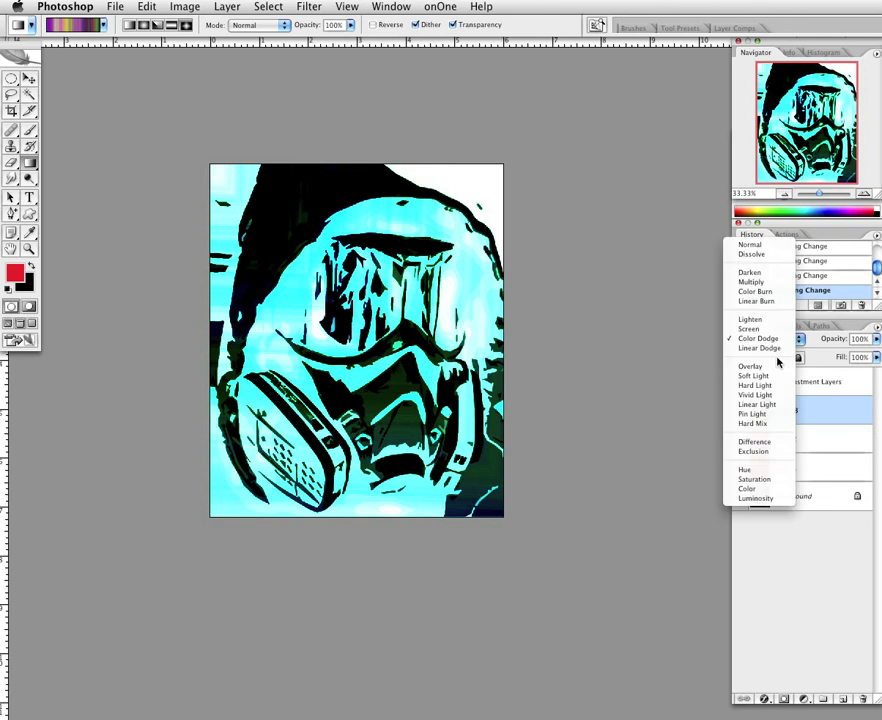
{"action": "left_click", "coordinate": [775, 366]}
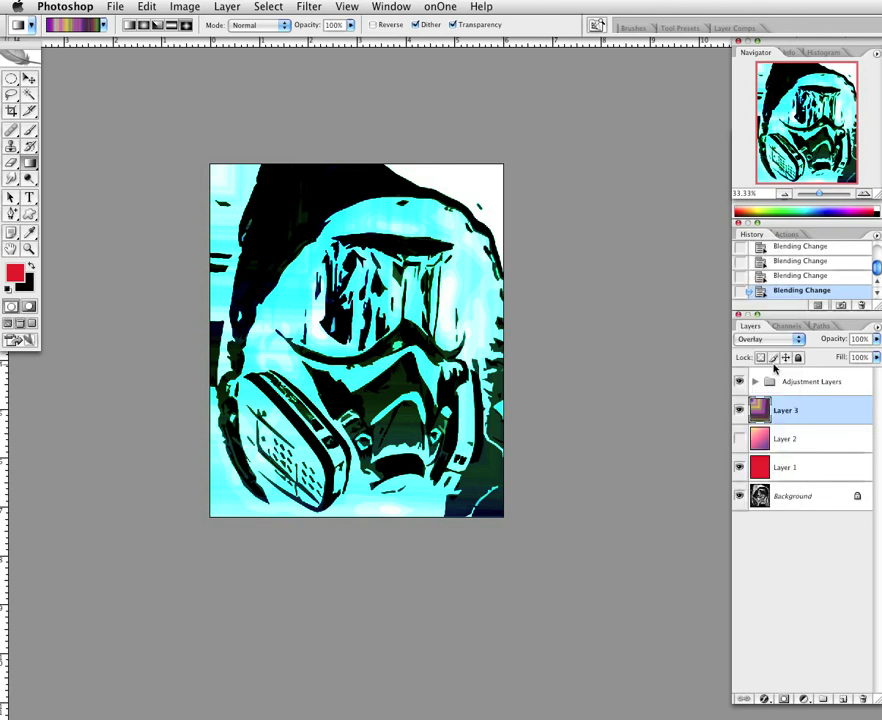
- Compare the image with different combinations of Layer 1, Layer 2 and Layer 3 visible, leaving Layer 1 and Layer 2 hidden
{"action": "left_click", "coordinate": [740, 438]}
{"action": "left_click", "coordinate": [738, 466]}
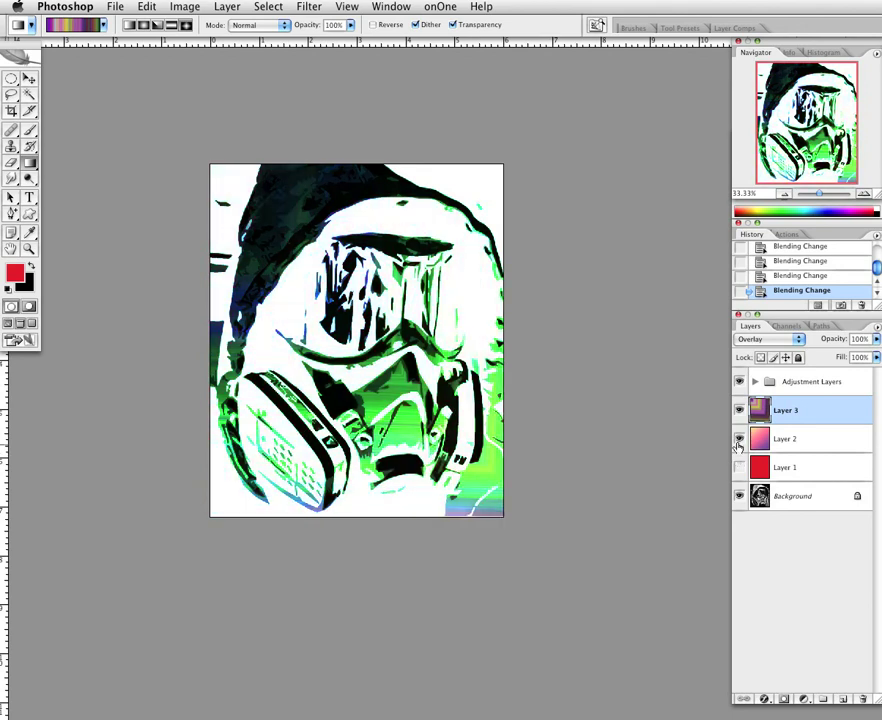
{"action": "left_click", "coordinate": [739, 440]}
{"action": "left_click", "coordinate": [738, 441]}
{"action": "left_click", "coordinate": [739, 466]}
{"action": "left_click", "coordinate": [739, 439]}
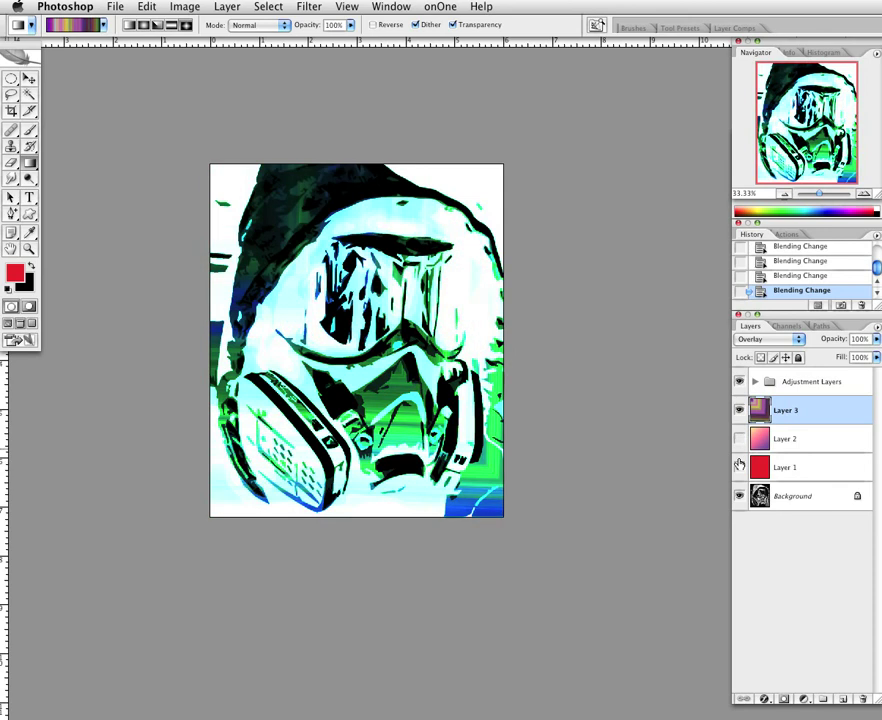
{"action": "left_click", "coordinate": [739, 466]}
{"action": "left_click", "coordinate": [738, 414]}
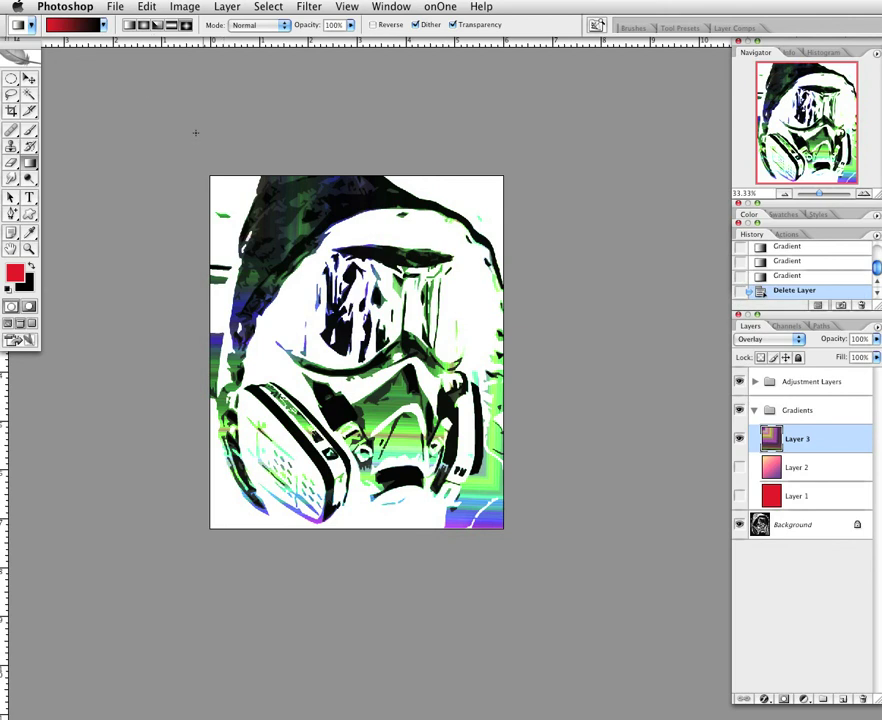
- Switch the Chrome preset gradient to the Noise type, set its roughness to 75%, and accept it
{"action": "left_click", "coordinate": [80, 26]}
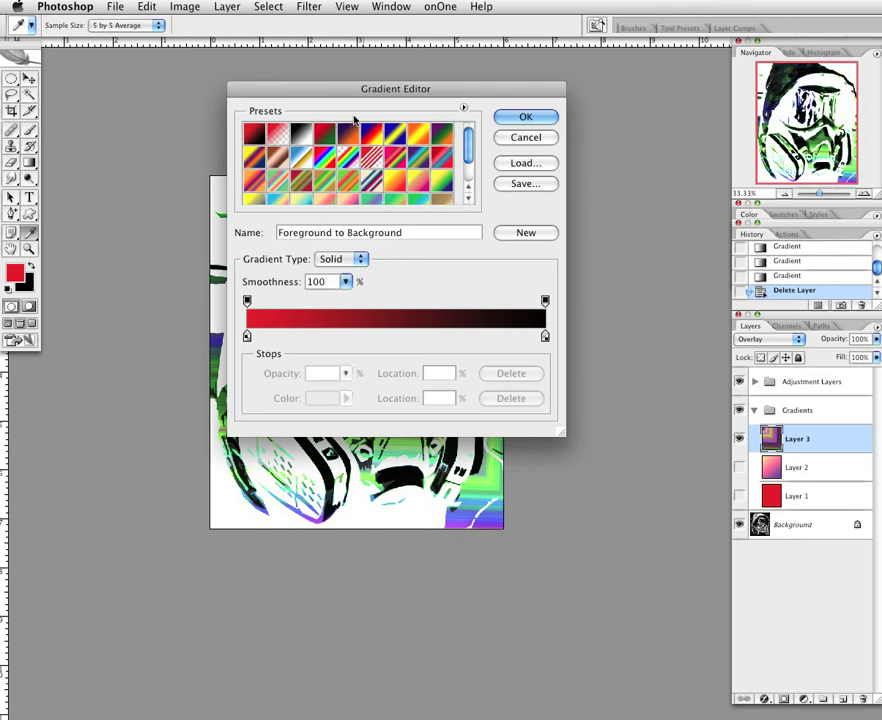
{"action": "scroll", "coordinate": [358, 169], "scroll_direction": "down", "scroll_amount": 1}
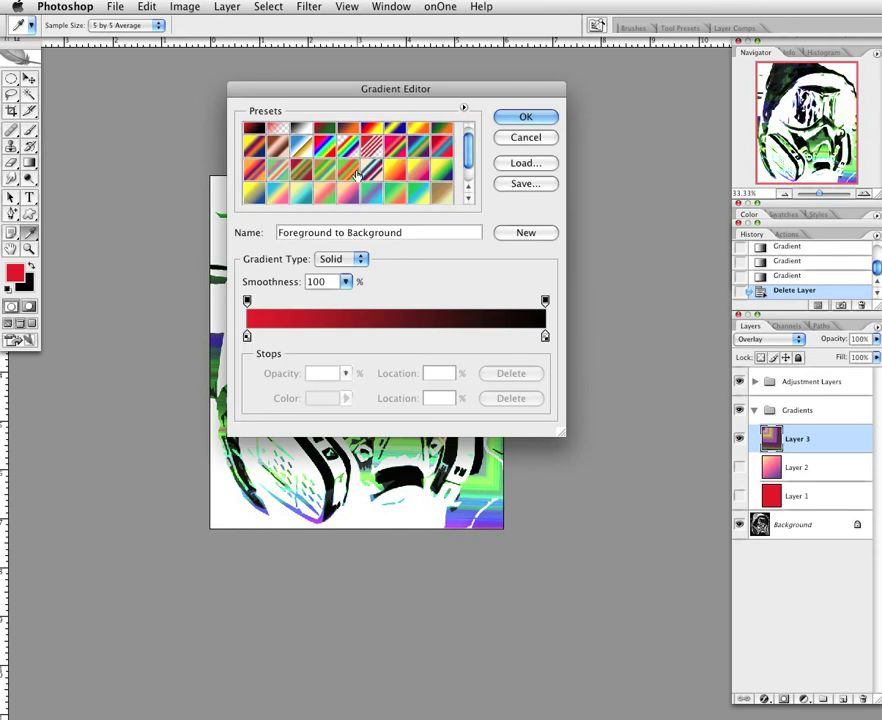
{"action": "scroll", "coordinate": [357, 174], "scroll_direction": "up", "scroll_amount": 1}
{"action": "left_click", "coordinate": [300, 160]}
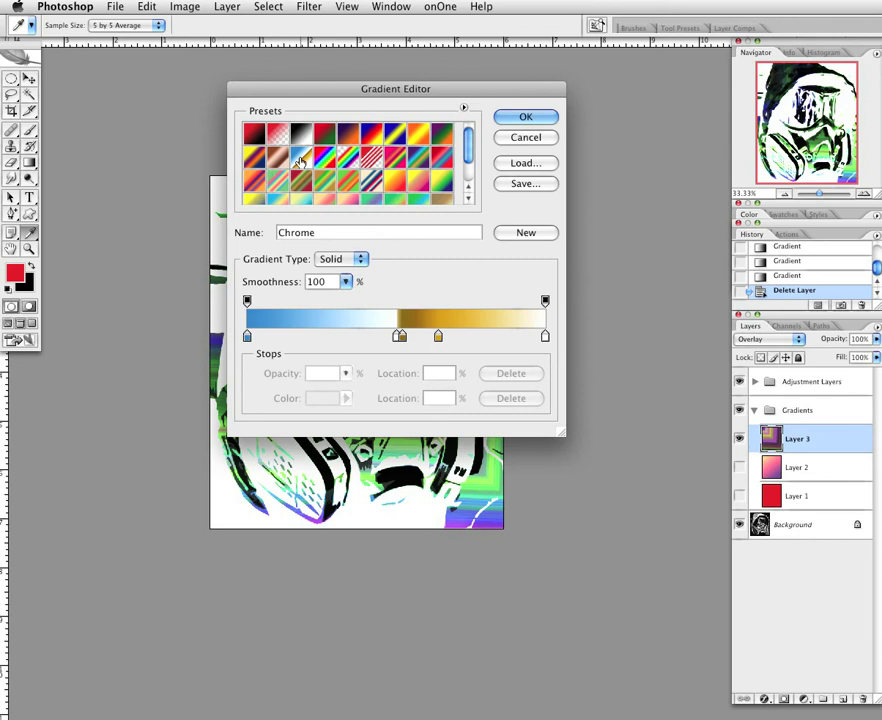
{"action": "left_click", "coordinate": [347, 259]}
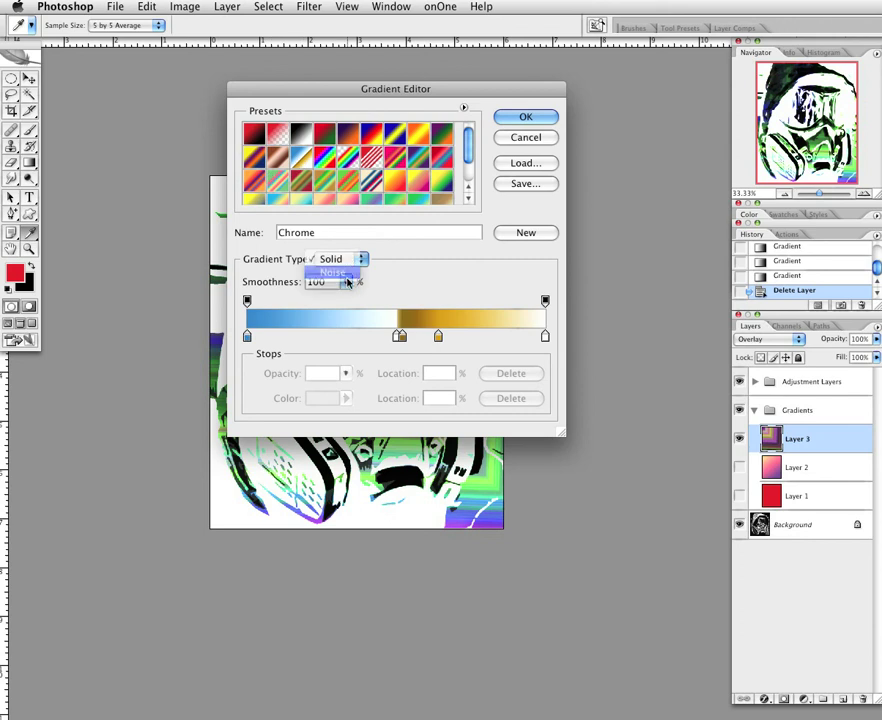
{"action": "left_click", "coordinate": [346, 276]}
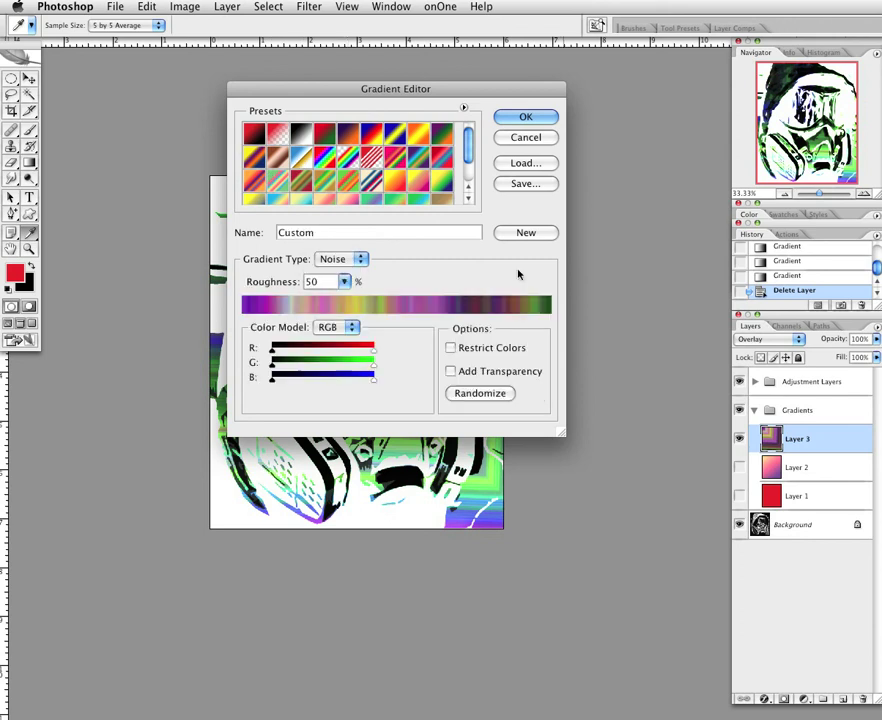
{"action": "left_click", "coordinate": [343, 282]}
{"action": "left_click_drag", "start_coordinate": [347, 301], "coordinate": [366, 301]}
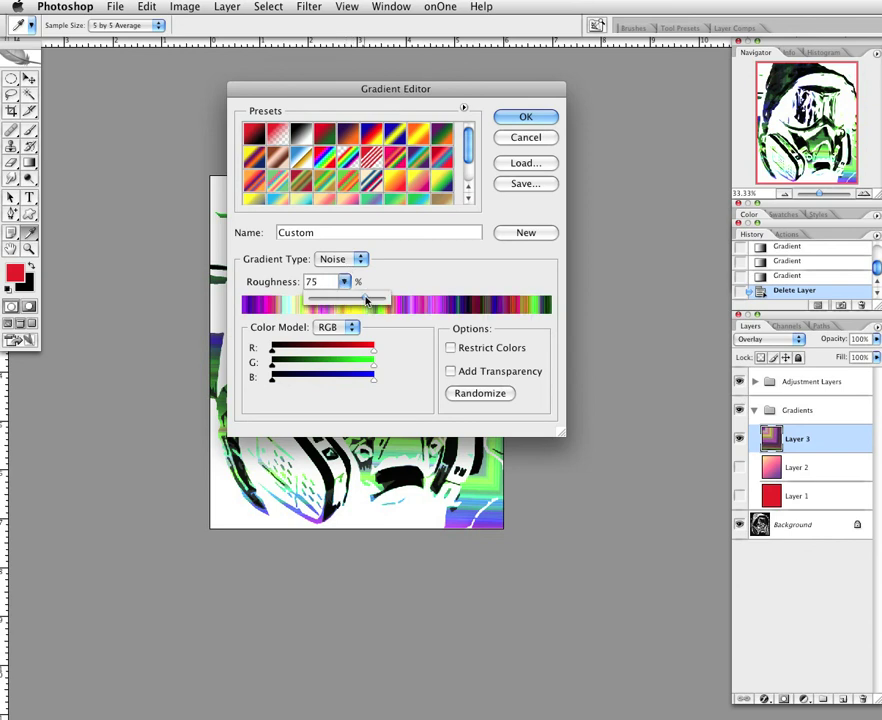
{"action": "left_click", "coordinate": [526, 117]}
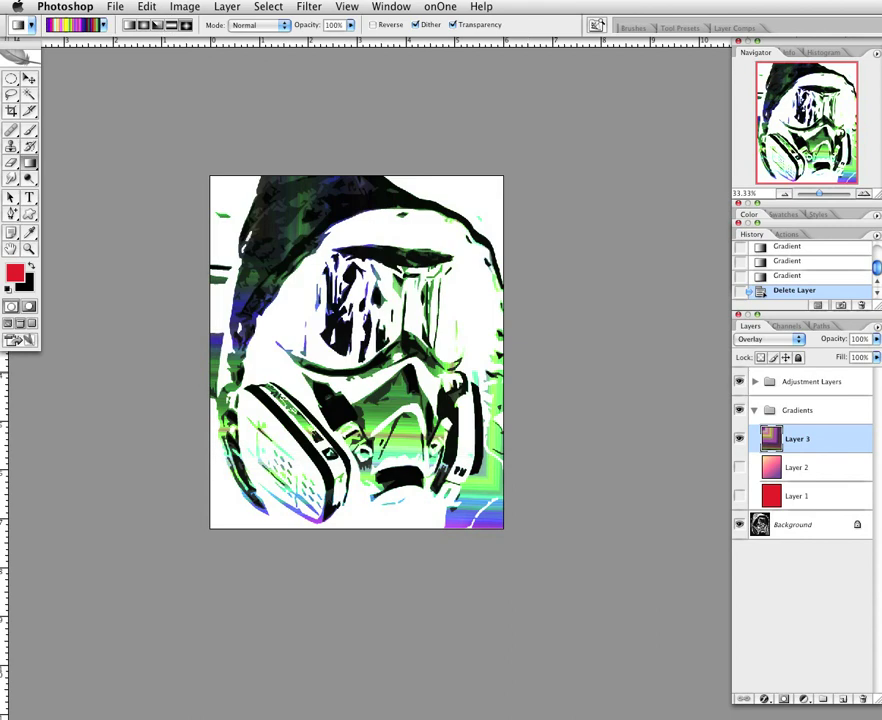
- Add a new layer above Layer 3, hide Layer 3, and draw the noise gradient across the new layer horizontally and again vertically
{"action": "left_click", "coordinate": [840, 699]}
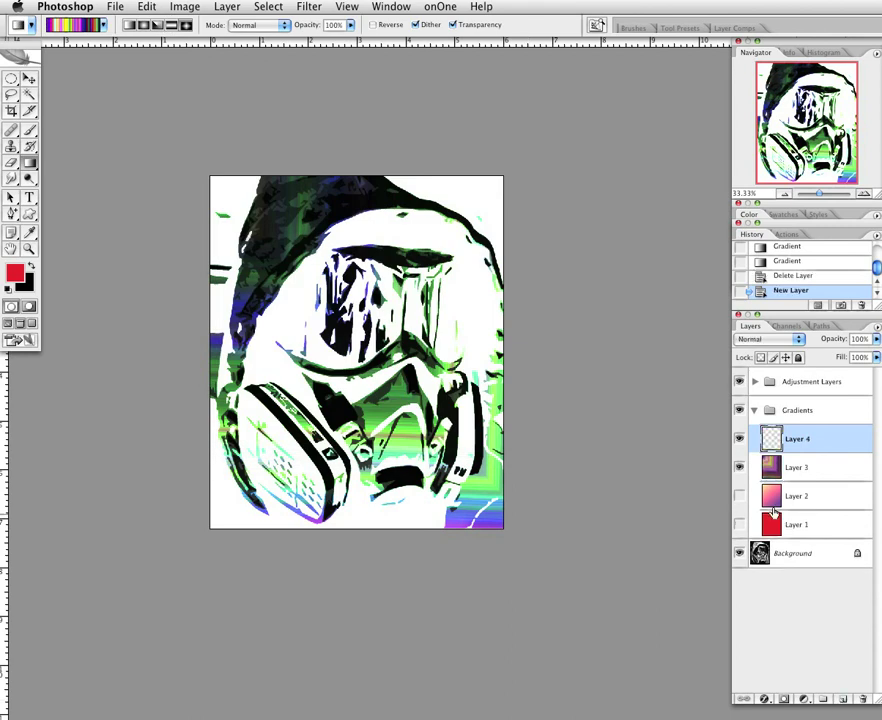
{"action": "left_click", "coordinate": [739, 468]}
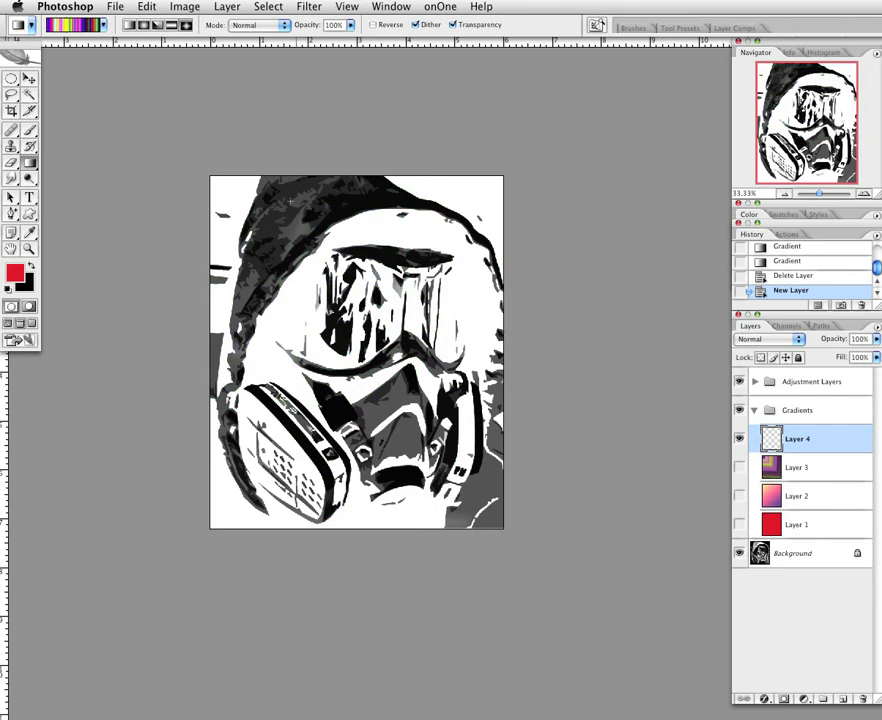
{"action": "left_click", "coordinate": [144, 25]}
{"action": "left_click_drag", "start_coordinate": [226, 316], "coordinate": [452, 311]}
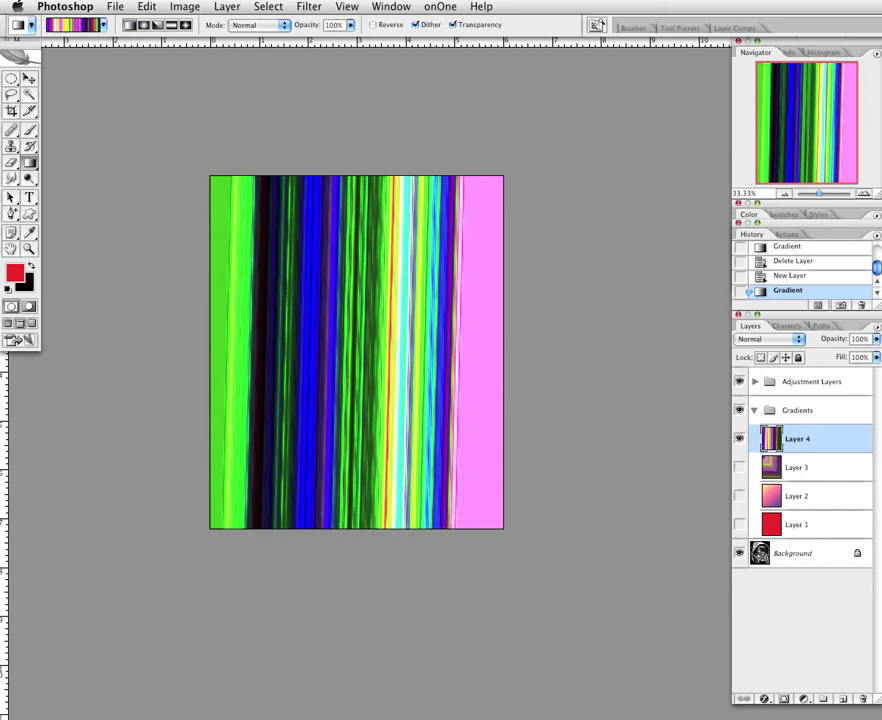
{"action": "left_click_drag", "start_coordinate": [269, 274], "coordinate": [263, 486]}
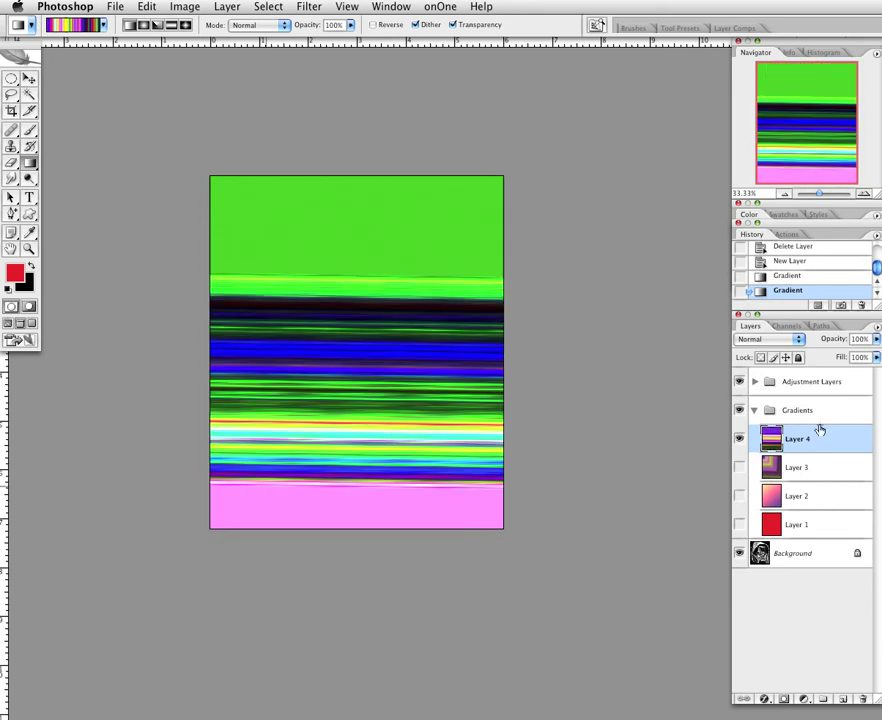
- Try the Multiply blend mode on Layer 4 and set it to Overlay
{"action": "left_click", "coordinate": [797, 340]}
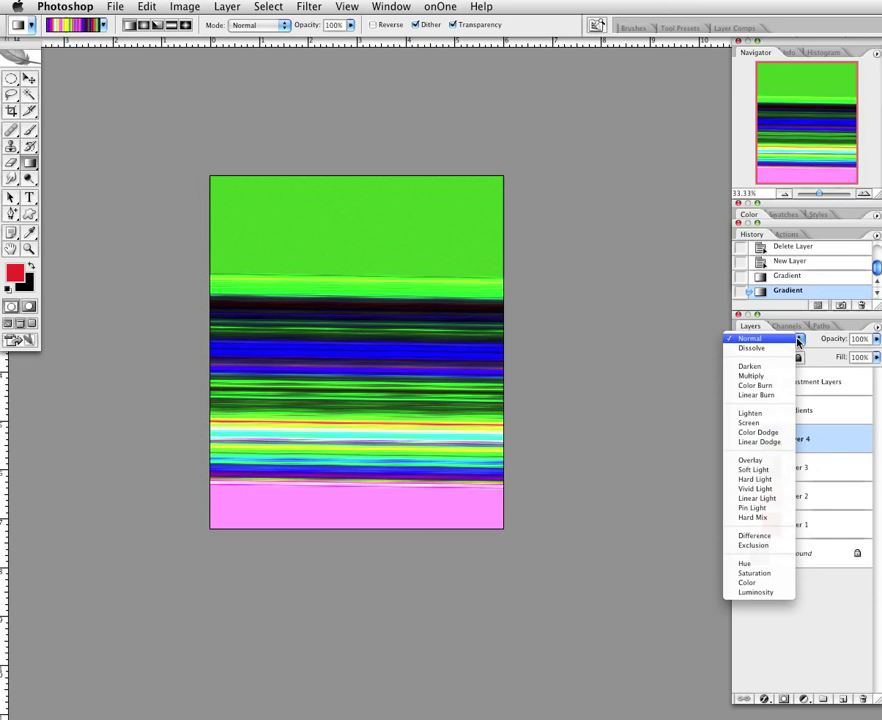
{"action": "left_click", "coordinate": [760, 376]}
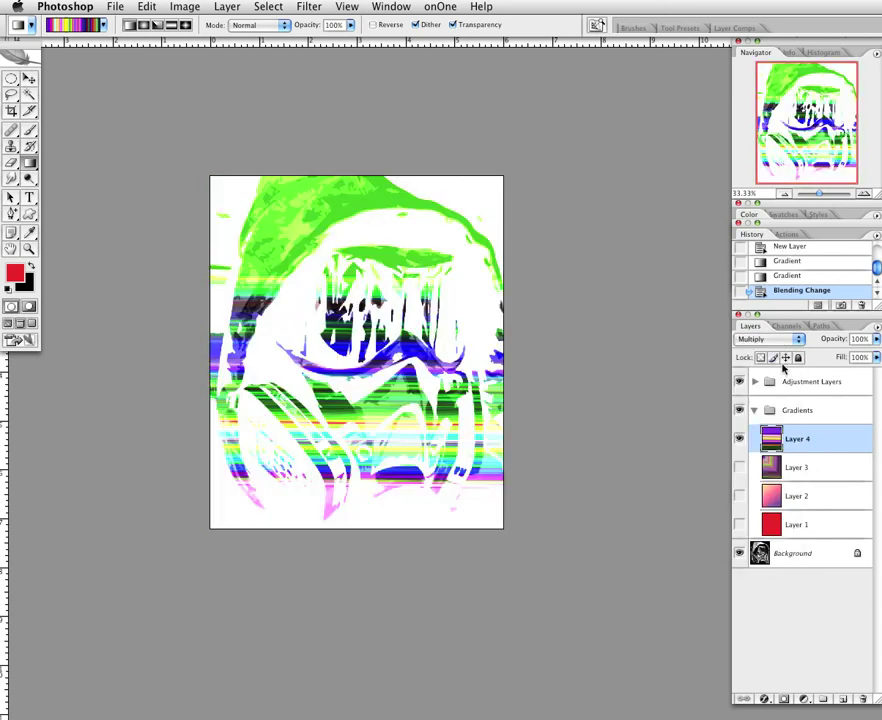
{"action": "left_click", "coordinate": [782, 340]}
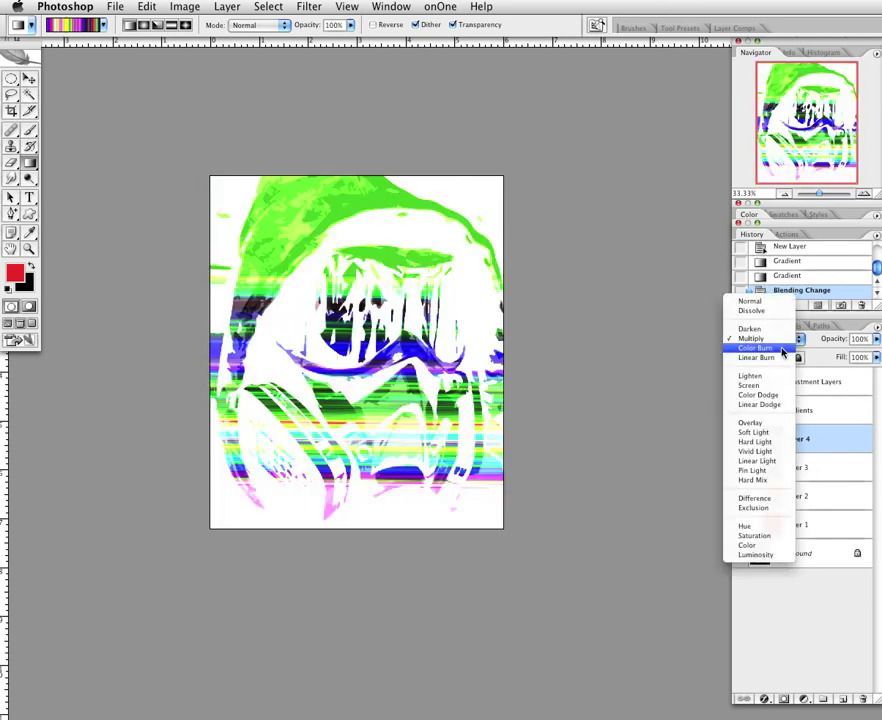
{"action": "left_click", "coordinate": [761, 424]}
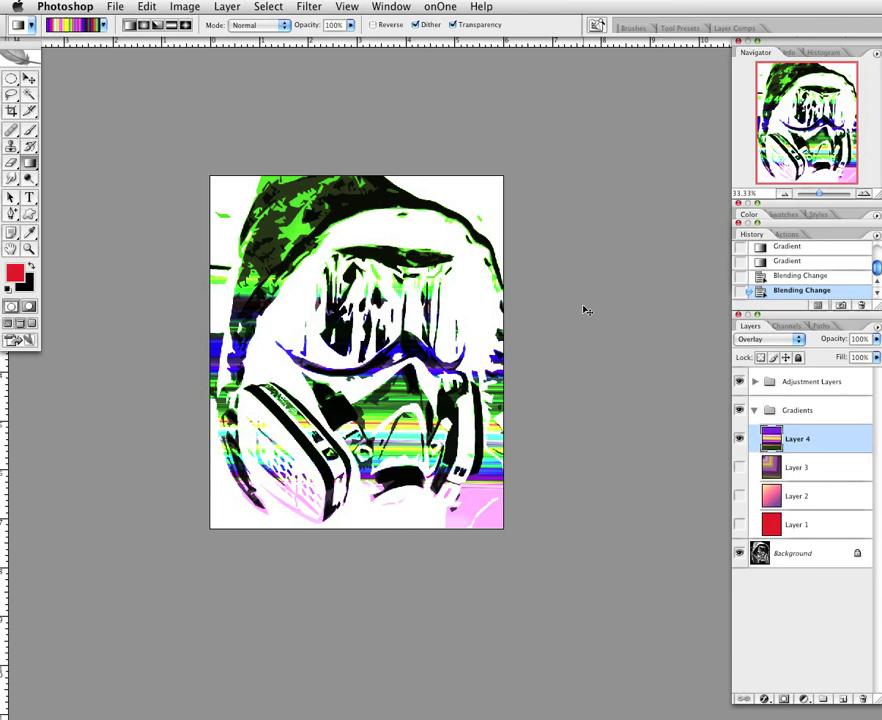
- Fill Layer 4 with black and try radial noise gradients from the hood and from the lower right of the mask, checking one without the Background
{"action": "key", "text": "super+BackSpace"}
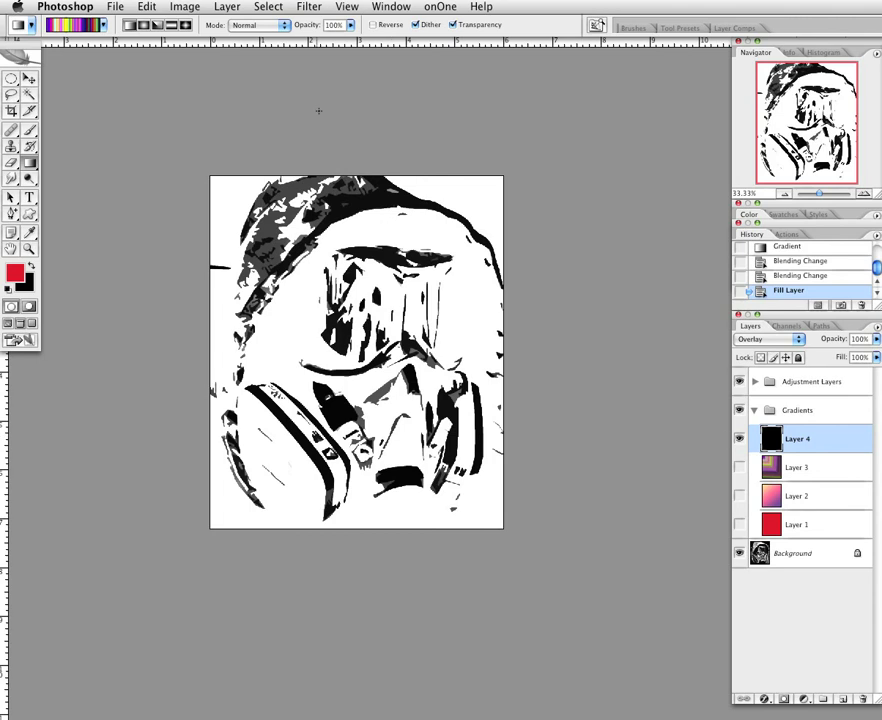
{"action": "left_click", "coordinate": [143, 25]}
{"action": "left_click_drag", "start_coordinate": [303, 262], "coordinate": [410, 362]}
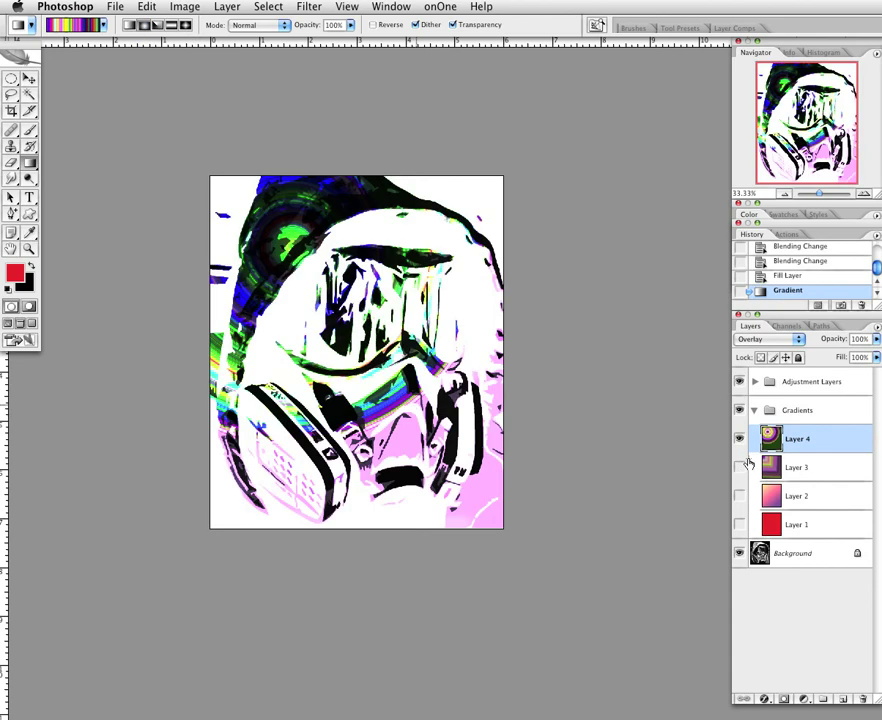
{"action": "left_click", "coordinate": [739, 555]}
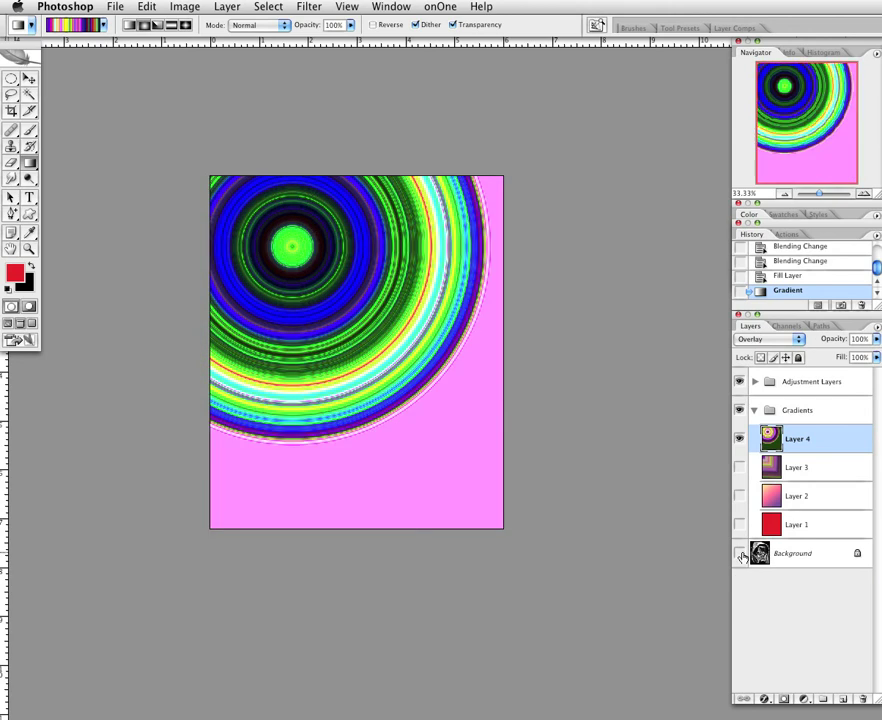
{"action": "left_click_drag", "start_coordinate": [419, 423], "coordinate": [337, 258]}
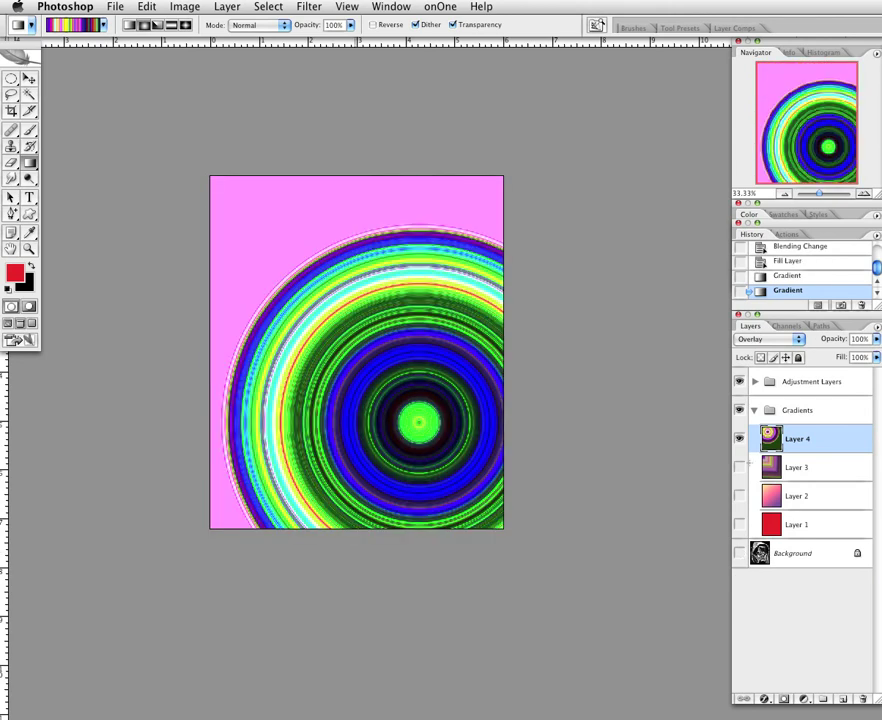
{"action": "left_click", "coordinate": [739, 554]}
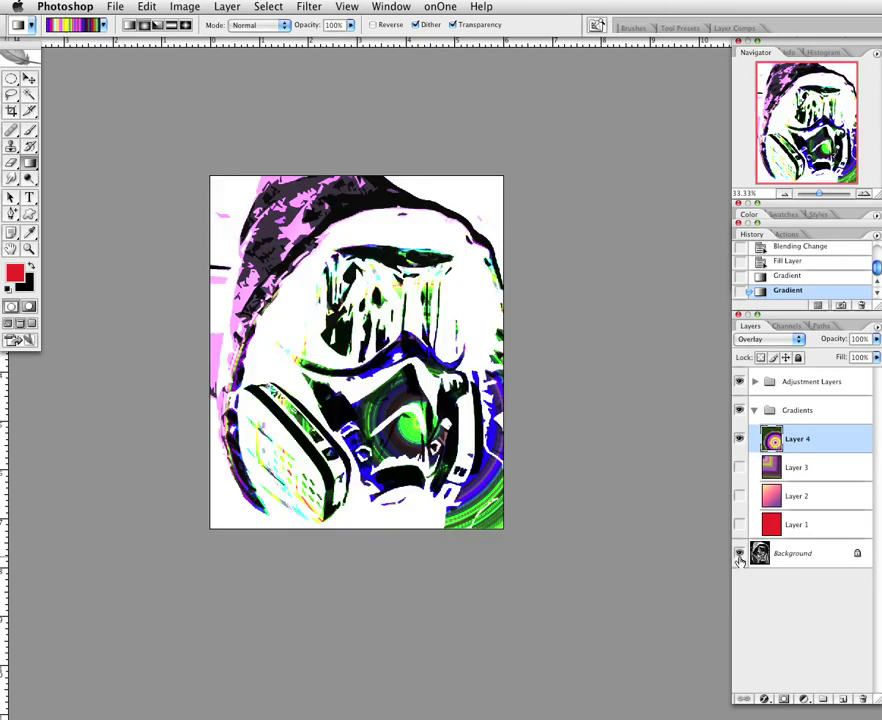
- Choose the Orange, Yellow, Red gradient preset and draw it radially on Layer 4 from the hood toward the mask's lower right
{"action": "left_click", "coordinate": [88, 24]}
{"action": "left_click", "coordinate": [375, 163]}
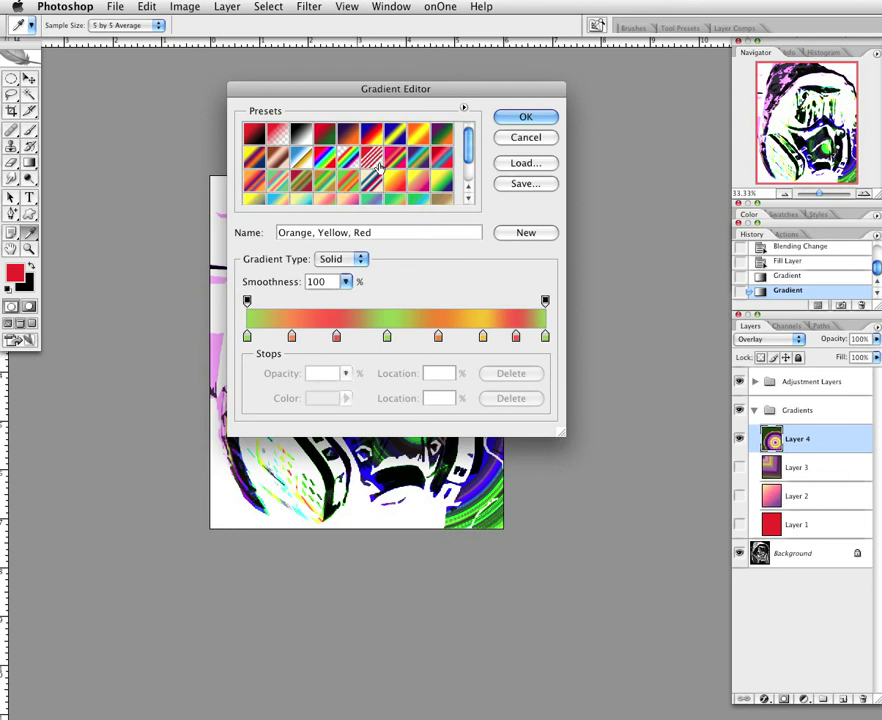
{"action": "left_click", "coordinate": [524, 118]}
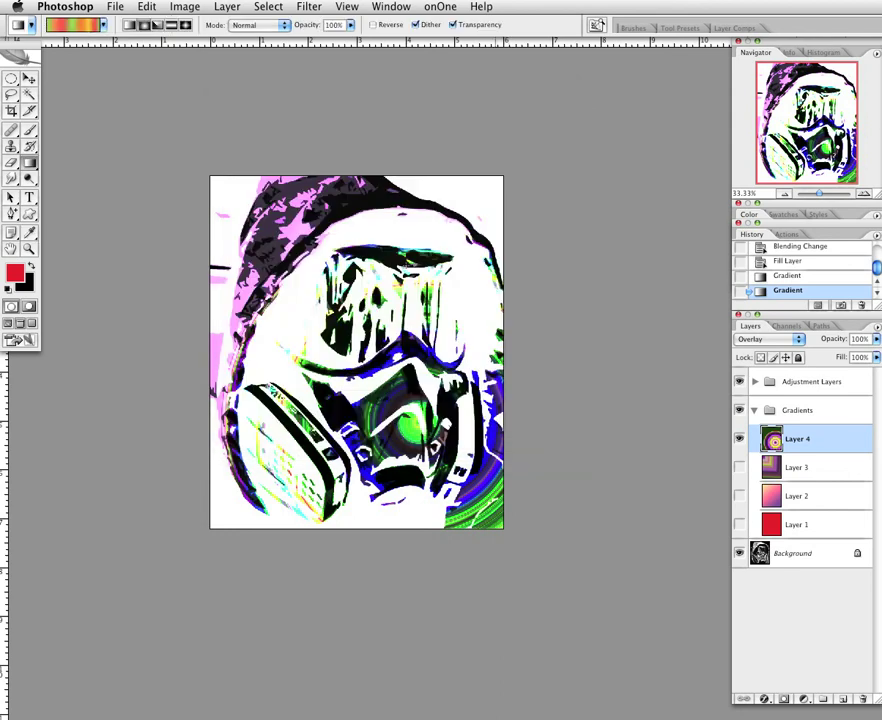
{"action": "left_click_drag", "start_coordinate": [305, 255], "coordinate": [428, 446]}
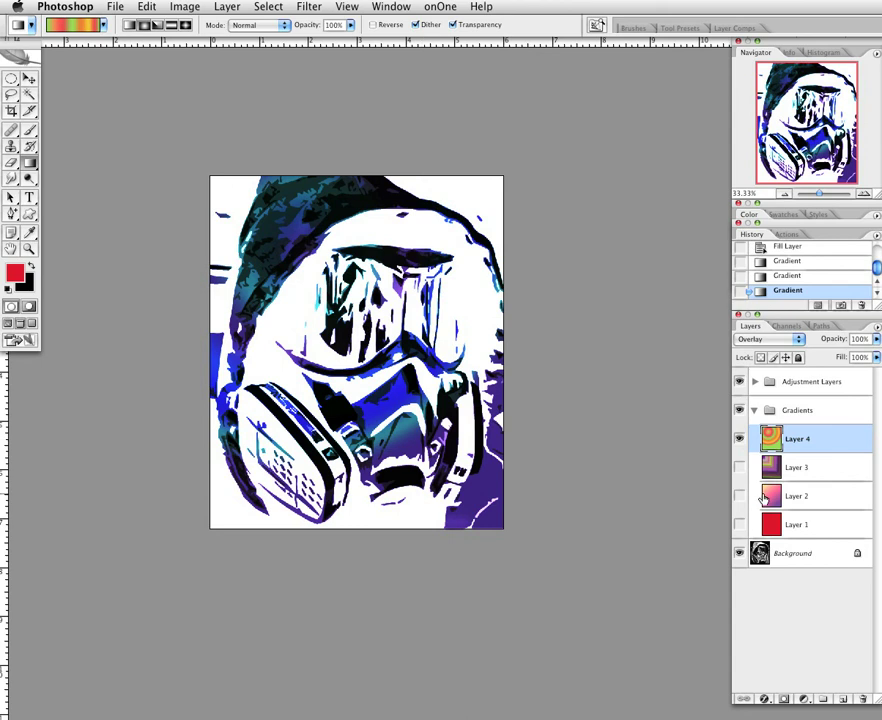
- Try angle gradients on Layer 4, hiding the Background layer to see the gradient alone
{"action": "left_click", "coordinate": [157, 24]}
{"action": "left_click_drag", "start_coordinate": [296, 236], "coordinate": [357, 399]}
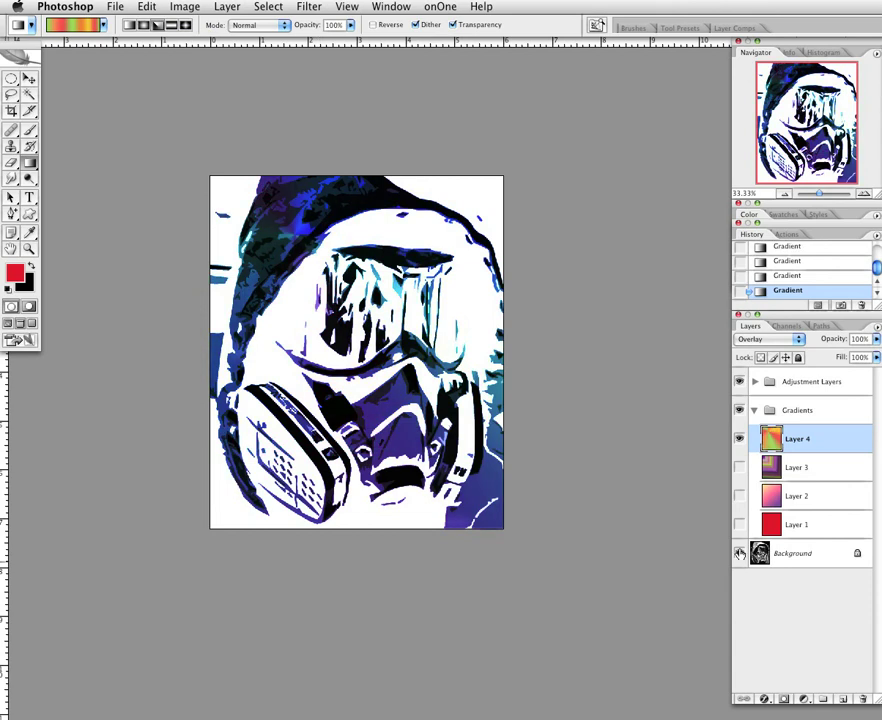
{"action": "left_click", "coordinate": [739, 553]}
{"action": "left_click_drag", "start_coordinate": [415, 311], "coordinate": [342, 408]}
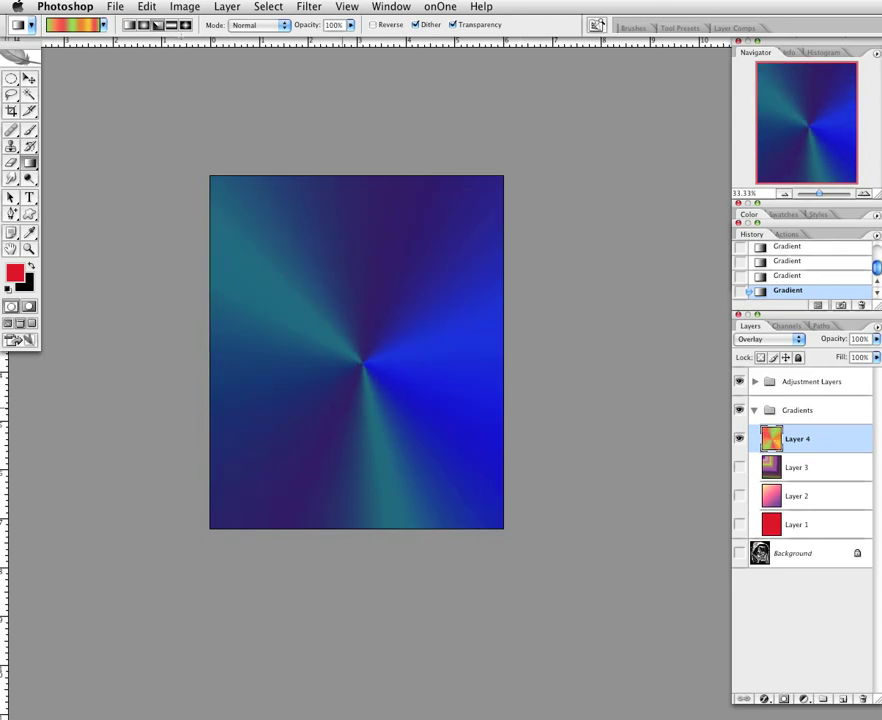
- Try reflected and linear gradients in different directions across Layer 4
{"action": "left_click", "coordinate": [174, 25]}
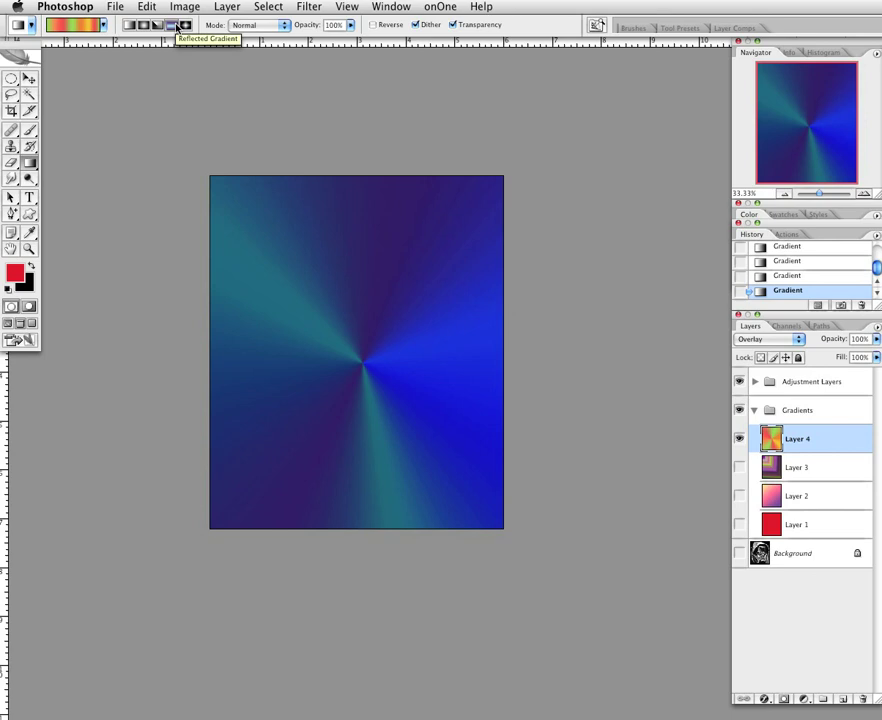
{"action": "left_click_drag", "start_coordinate": [212, 321], "coordinate": [354, 276]}
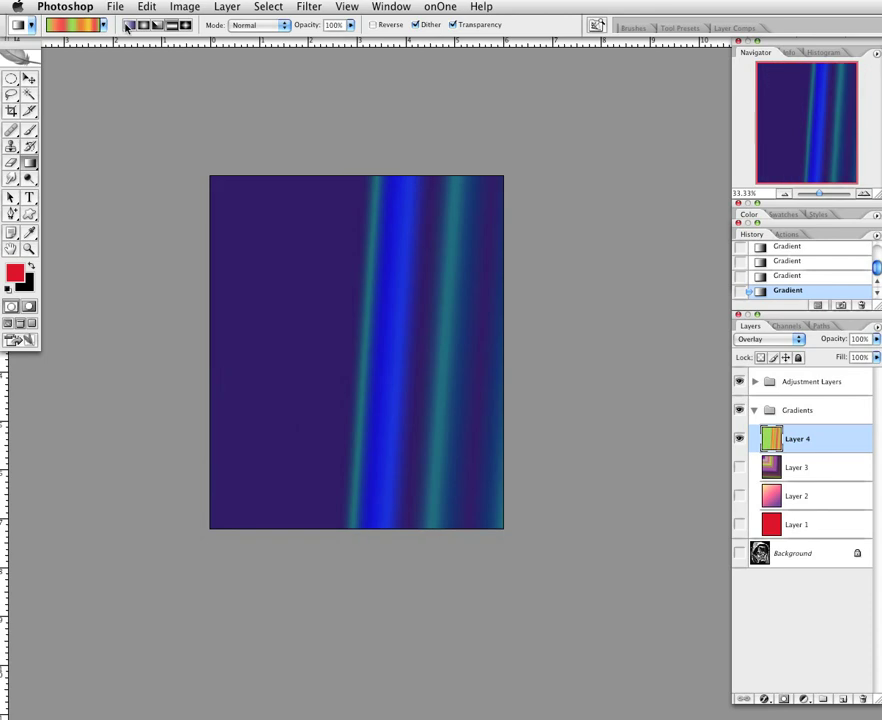
{"action": "left_click_drag", "start_coordinate": [212, 254], "coordinate": [380, 360]}
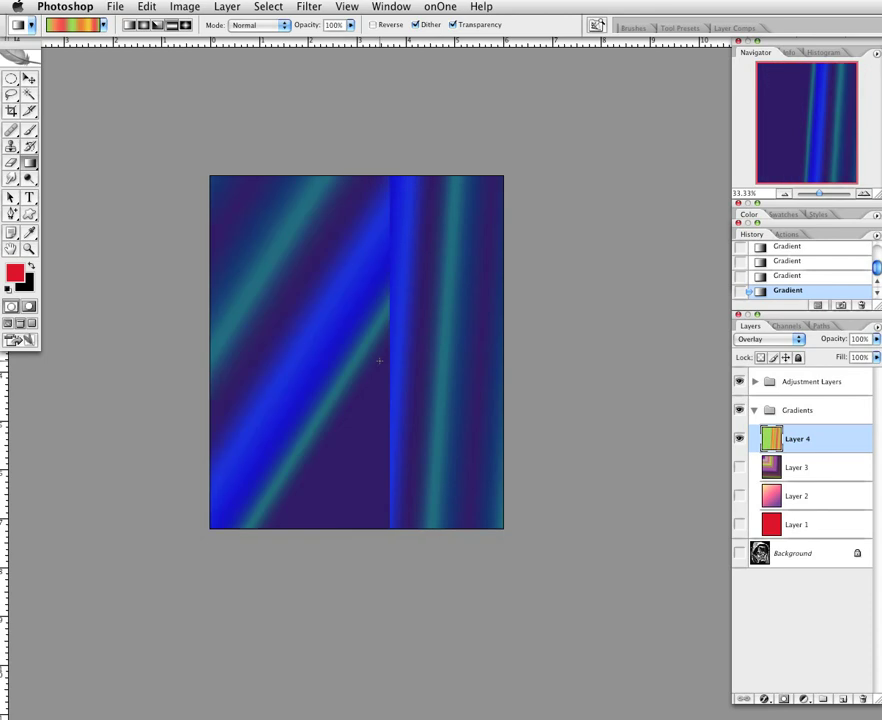
{"action": "left_click_drag", "start_coordinate": [341, 290], "coordinate": [435, 484]}
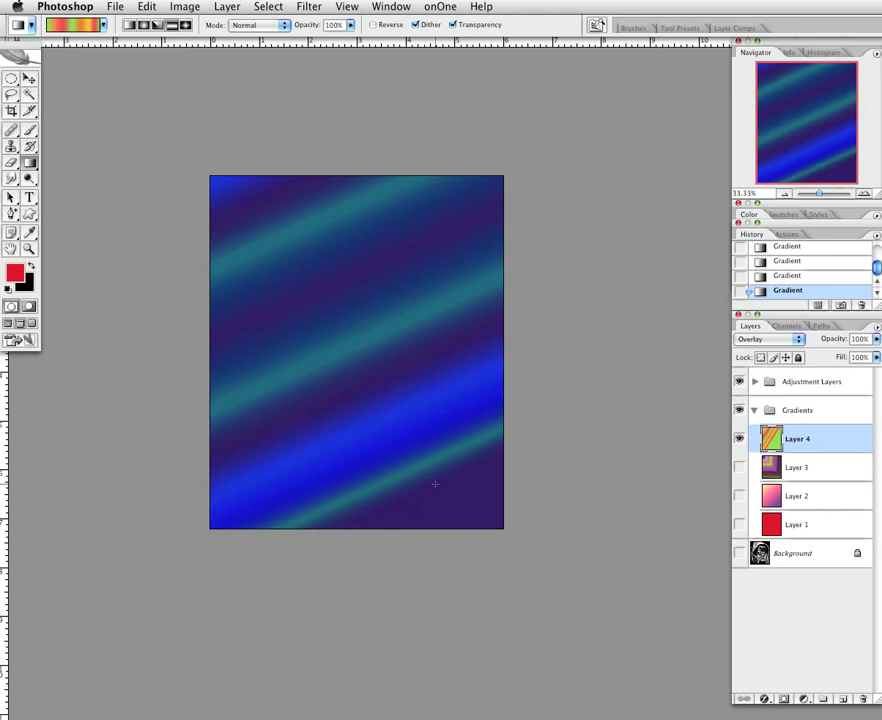
- Try diamond gradients at different positions and sizes on Layer 4, showing the Background layer again
{"action": "left_click", "coordinate": [185, 26]}
{"action": "left_click_drag", "start_coordinate": [301, 322], "coordinate": [377, 424]}
{"action": "left_click_drag", "start_coordinate": [446, 333], "coordinate": [467, 461]}
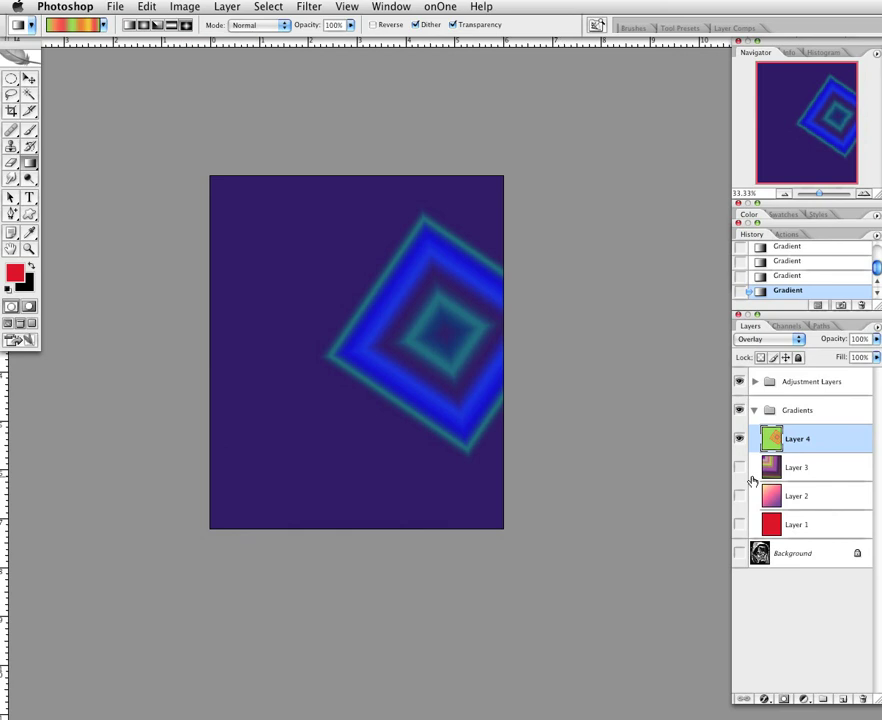
{"action": "left_click", "coordinate": [739, 553]}
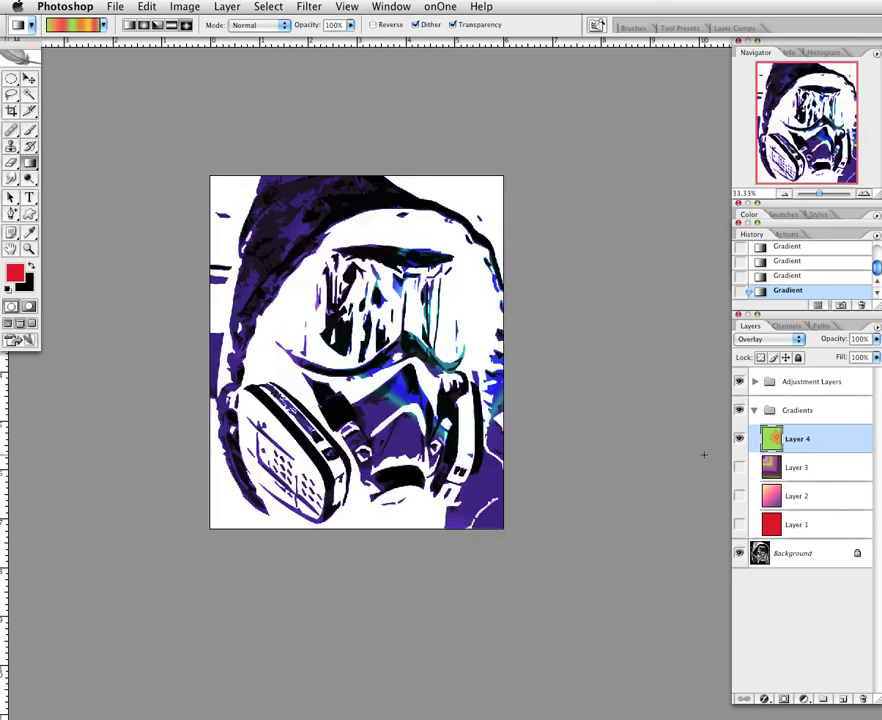
{"action": "left_click_drag", "start_coordinate": [341, 177], "coordinate": [368, 468]}
{"action": "left_click_drag", "start_coordinate": [398, 421], "coordinate": [478, 540]}
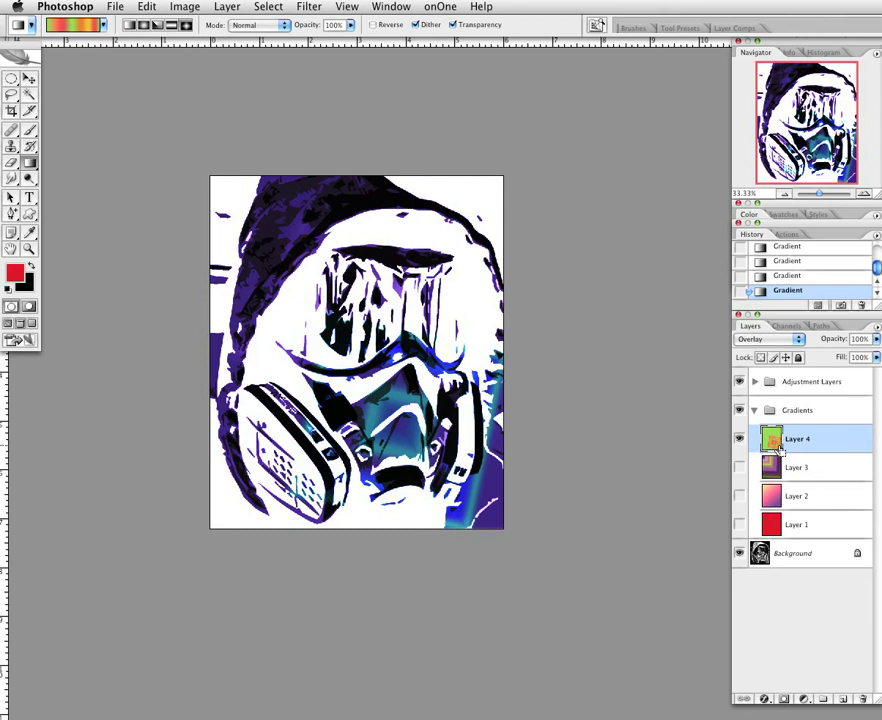
- Fill Layer 4 with black and draw a large radial gradient over it from the upper-left to the lower-right corner of the image
{"action": "key", "text": "super+BackSpace"}
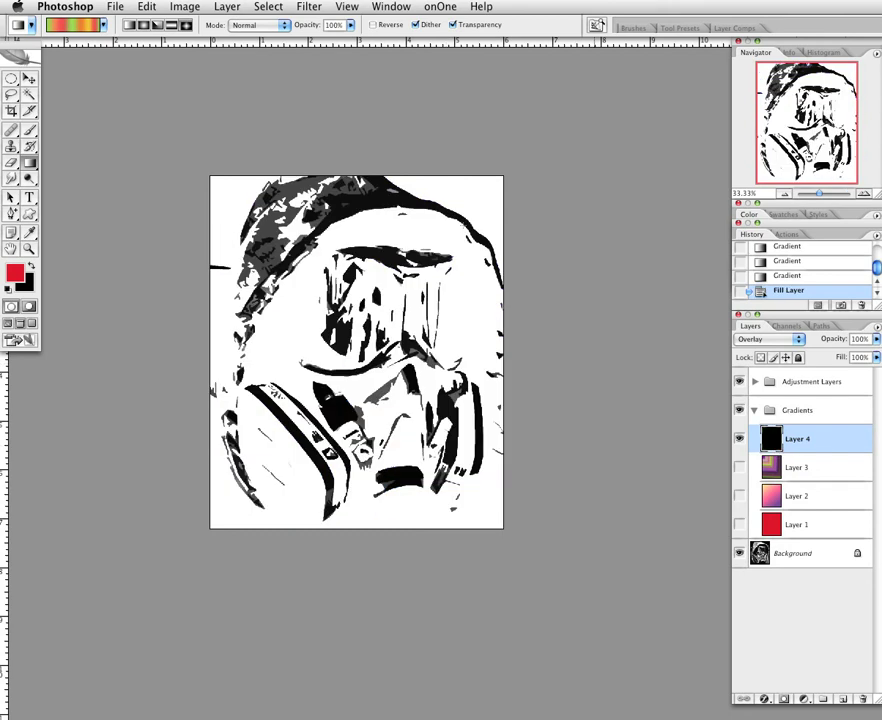
{"action": "left_click", "coordinate": [143, 25]}
{"action": "left_click_drag", "start_coordinate": [248, 203], "coordinate": [475, 510]}
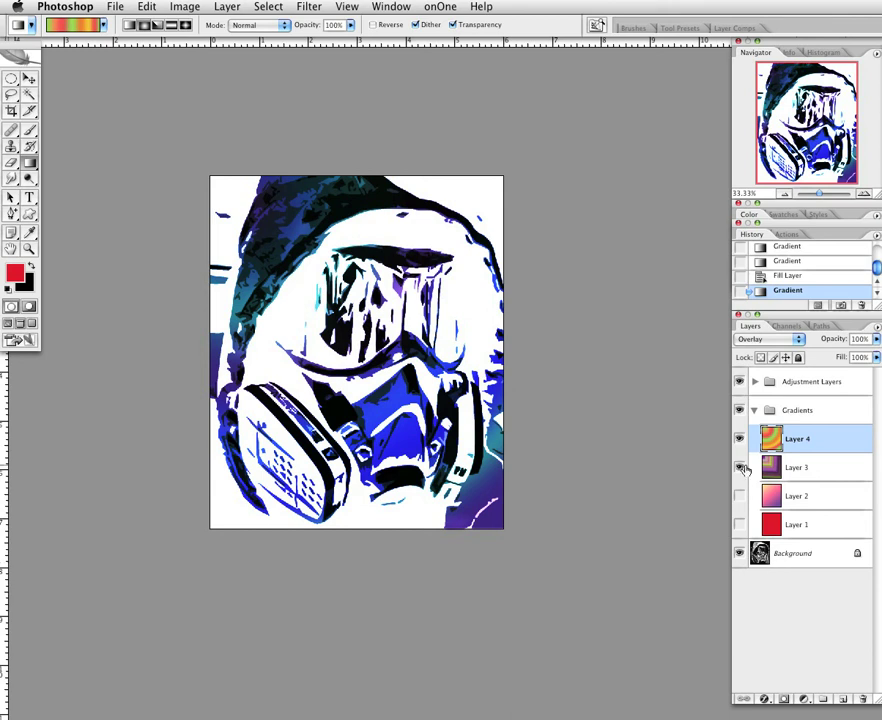
- Show Layer 3, Layer 2 and Layer 1 again and collapse the Gradients group
{"action": "left_click", "coordinate": [740, 497]}
{"action": "left_click", "coordinate": [739, 525]}
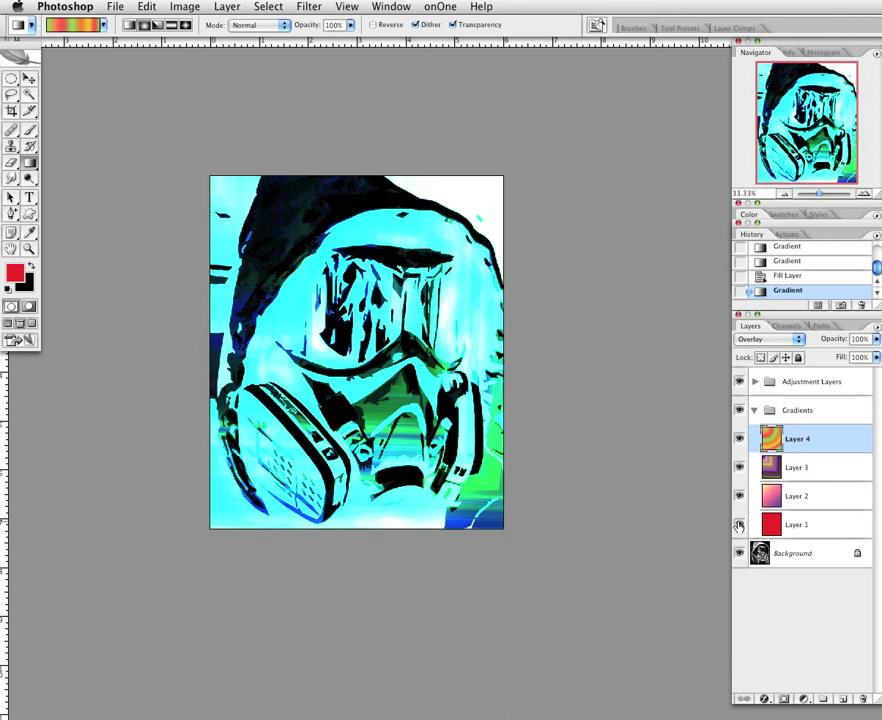
{"action": "left_click", "coordinate": [752, 413]}
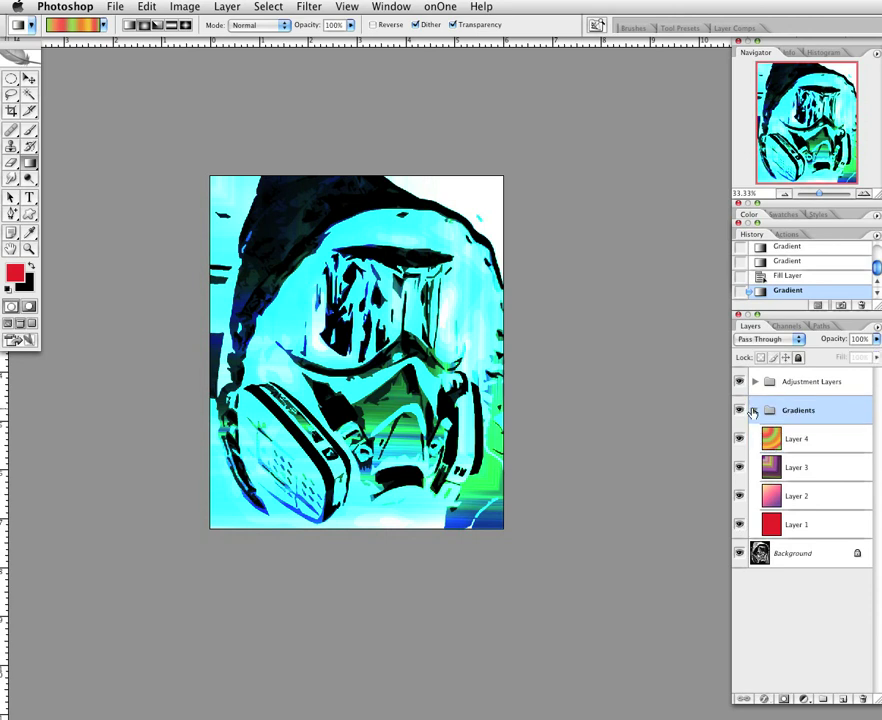
{"action": "left_click", "coordinate": [754, 411]}
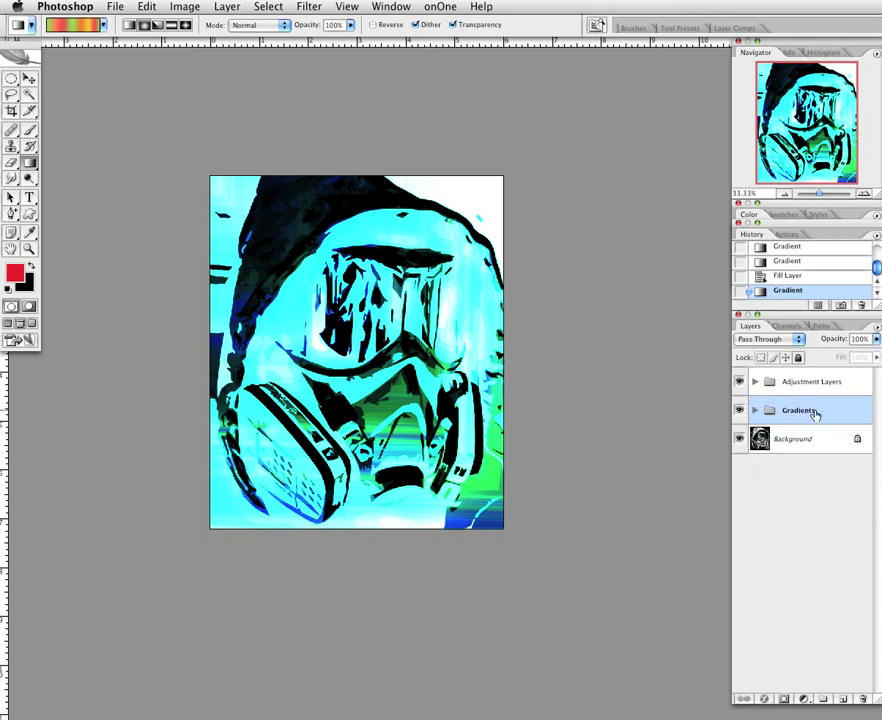